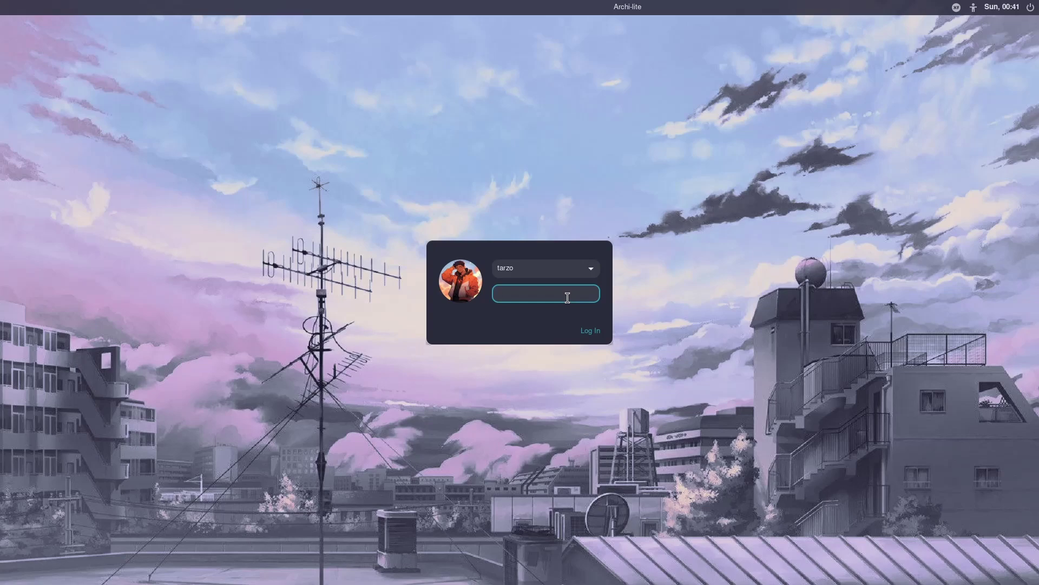
# Log in with the account password and open a terminal window placed near the middle of the desktop.
pyautogui.write('•••••')
pyautogui.press('Return')
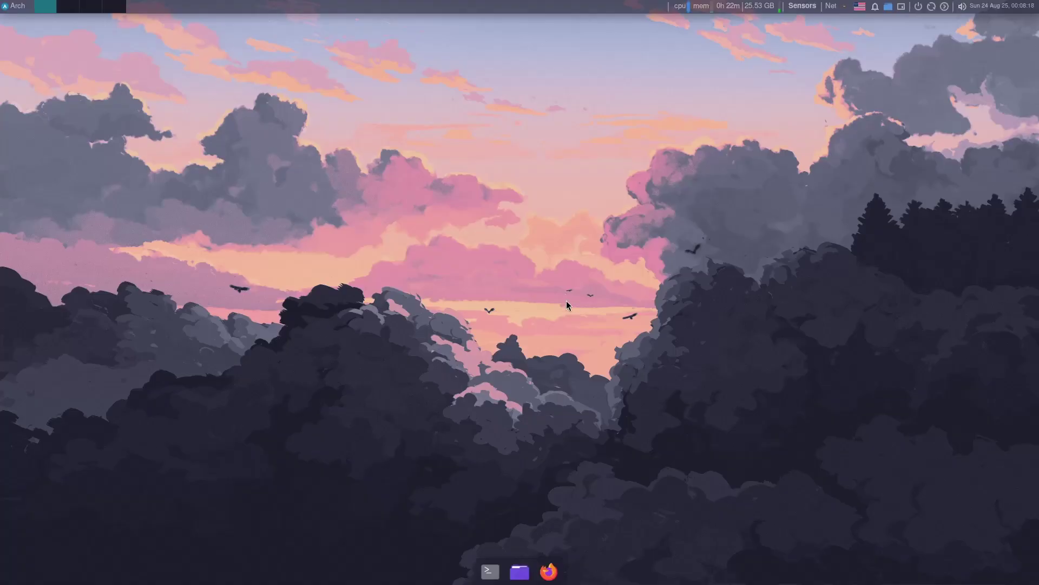
pyautogui.click(490, 571)
pyautogui.moveTo(239, 35); pyautogui.dragTo(525, 131)
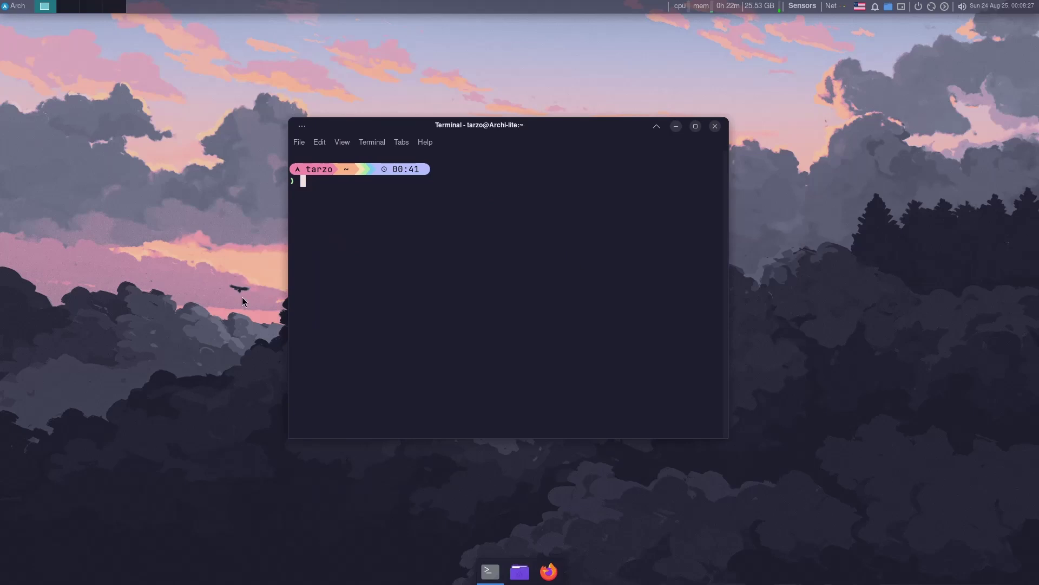
pyautogui.moveTo(512, 129); pyautogui.dragTo(528, 159)
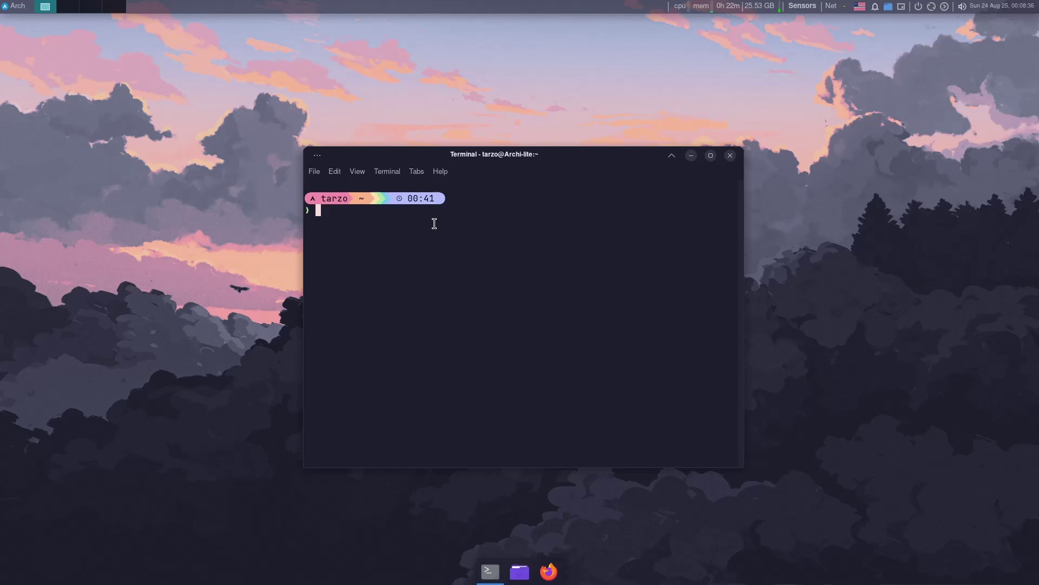
# Run sudo pacman -Syu with the account password, accept the full system upgrade, and clear the terminal.
pyautogui.write('sudo c')
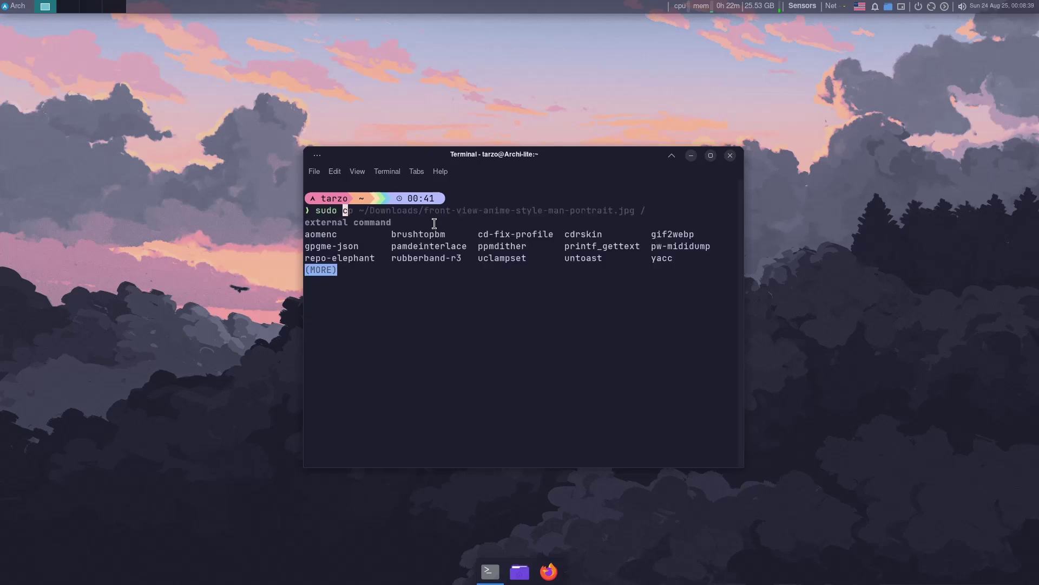
pyautogui.press('BackSpace')
pyautogui.write('pacman')
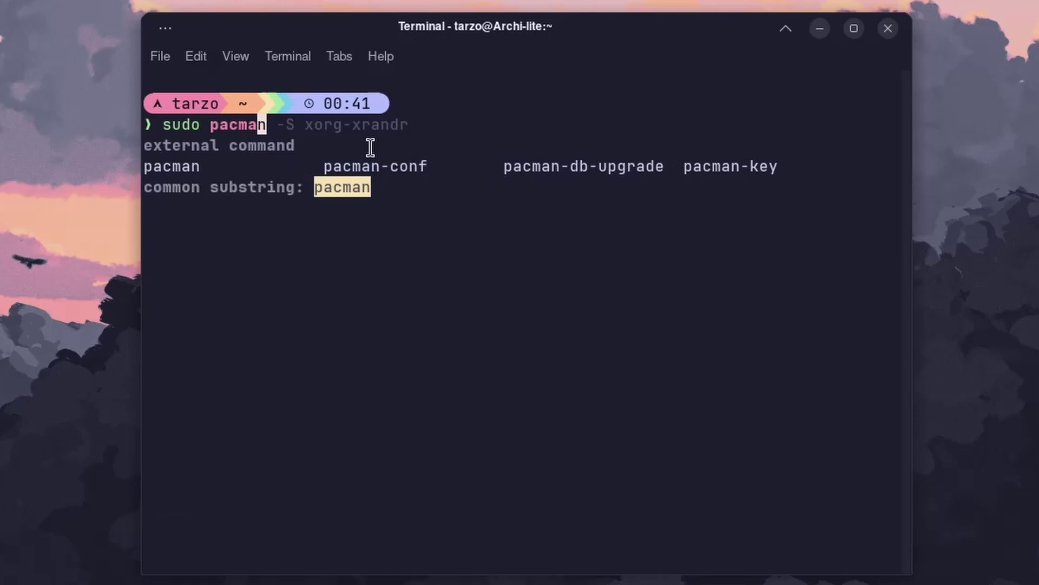
pyautogui.write(' -Syu')
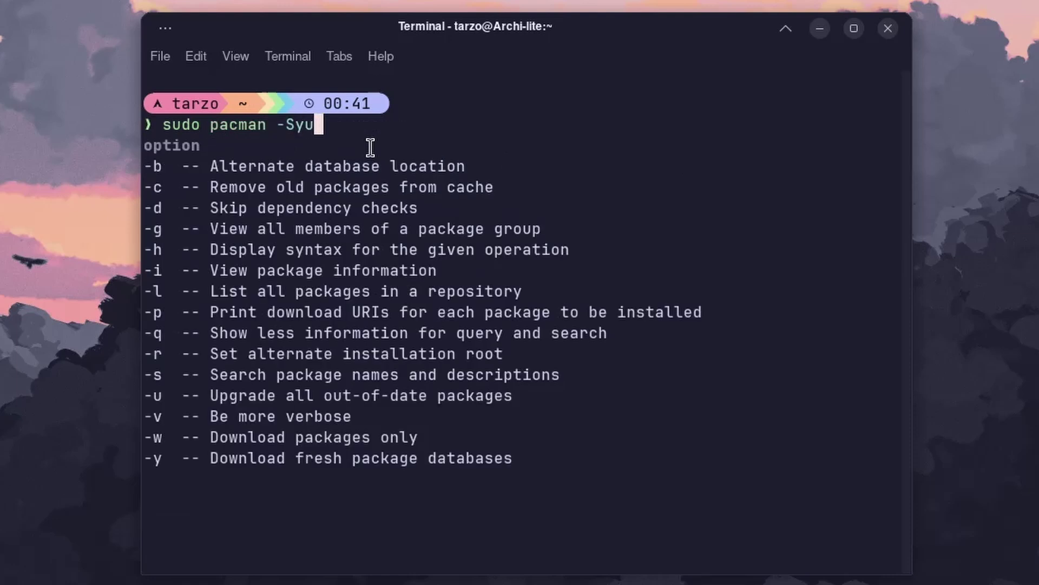
pyautogui.press('Return')
pyautogui.press('Return')
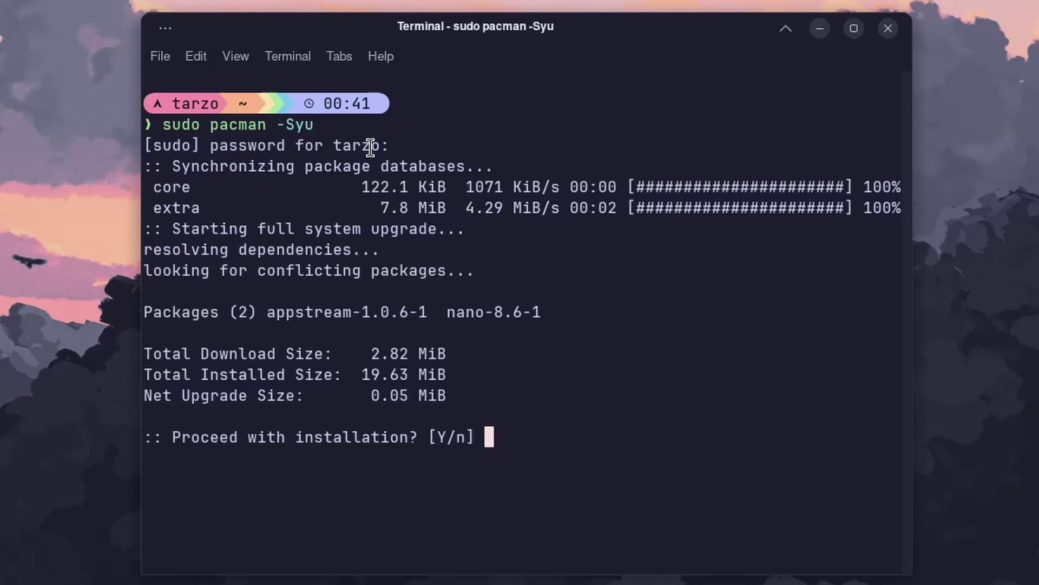
pyautogui.press('Return')
pyautogui.write('clear')
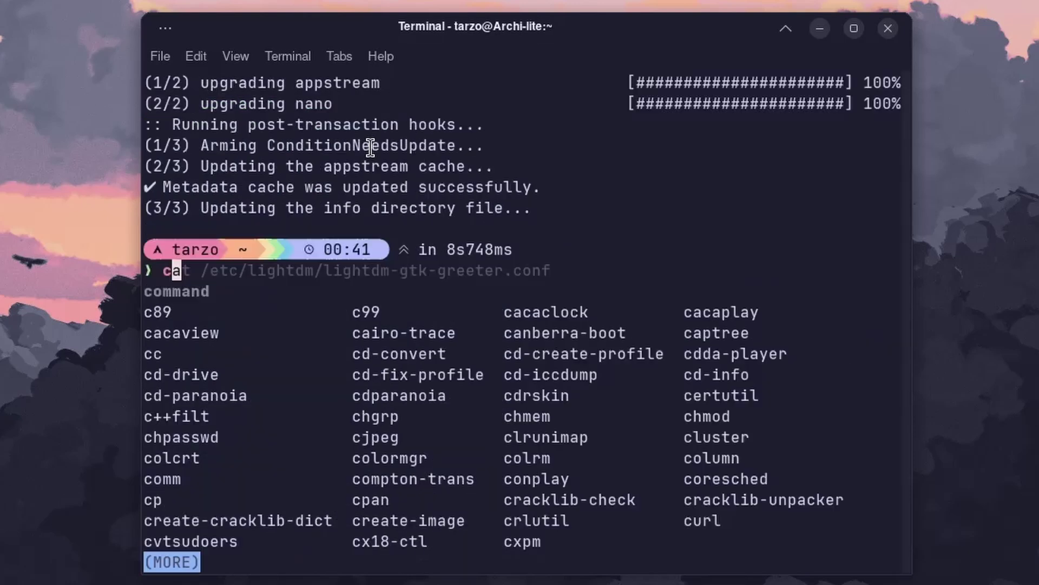
pyautogui.press('Return')
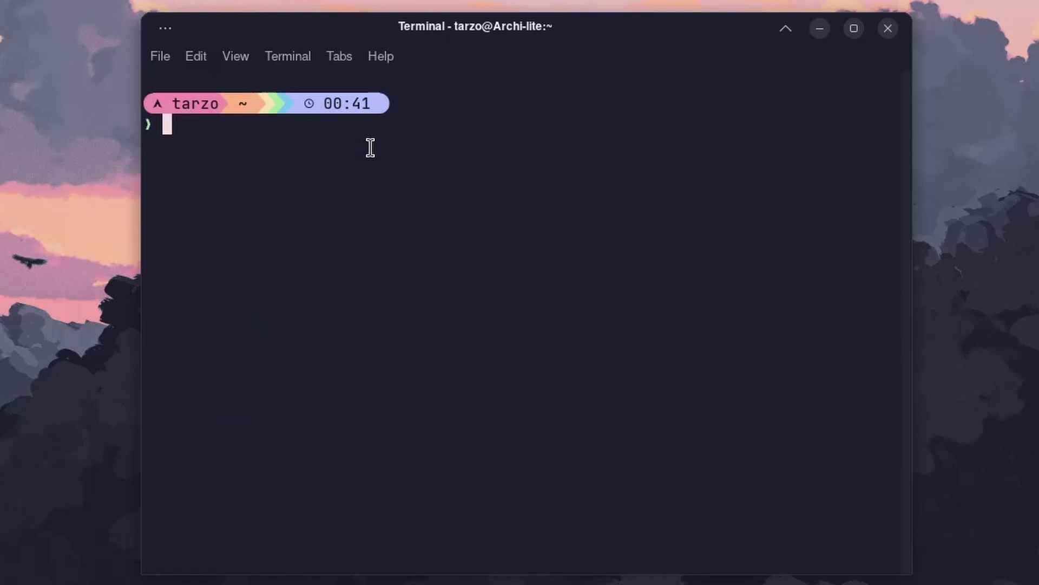
# Install lightdm-gtk-greeter-settings, lightdm-gtk-greeter and lightdm with sudo pacman -S, accept the installation, and clear the terminal.
pyautogui.write('sud')
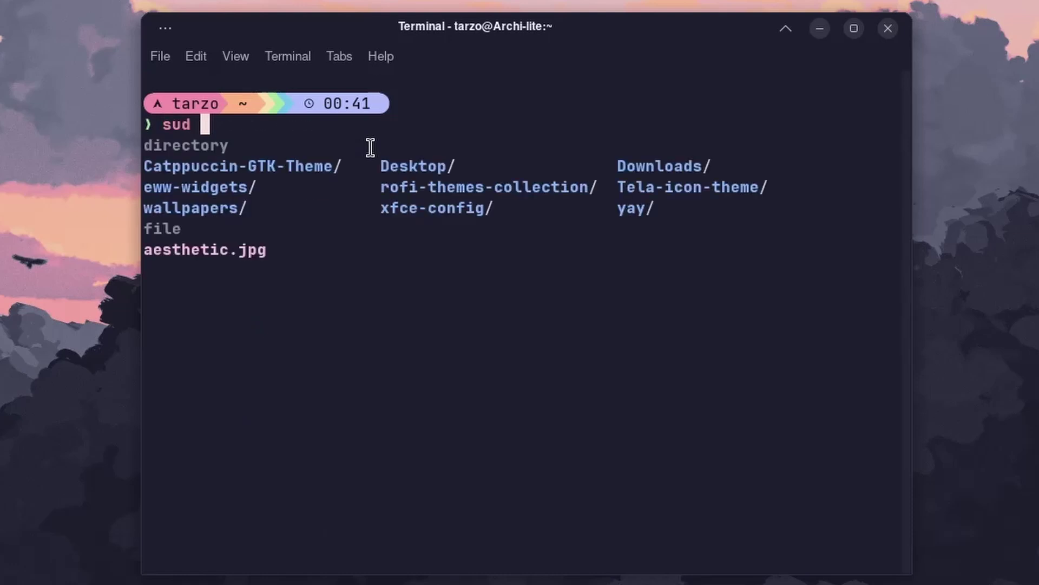
pyautogui.write('o pacman -S')
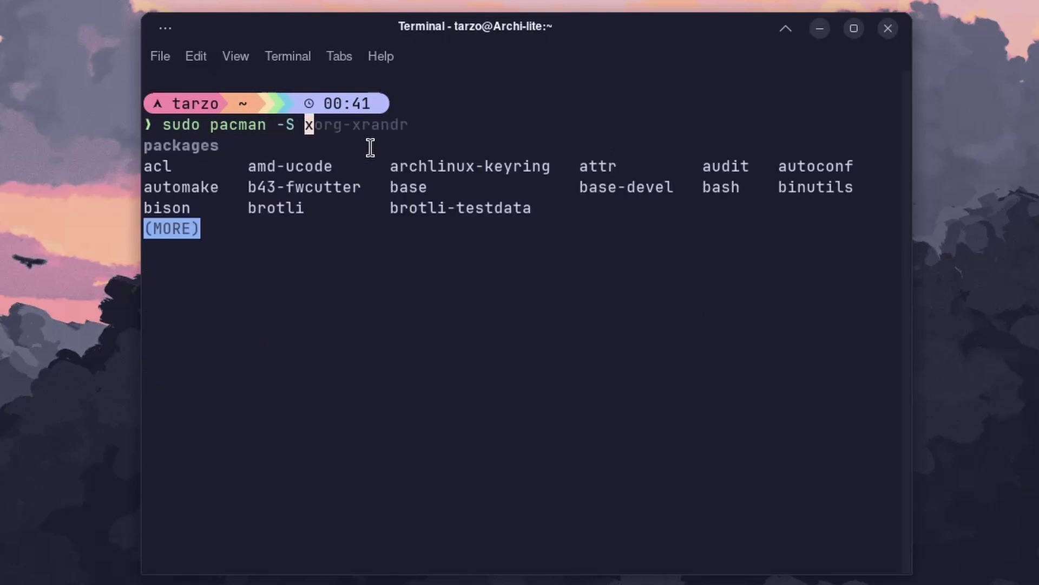
pyautogui.write(' light')
pyautogui.press('Right')
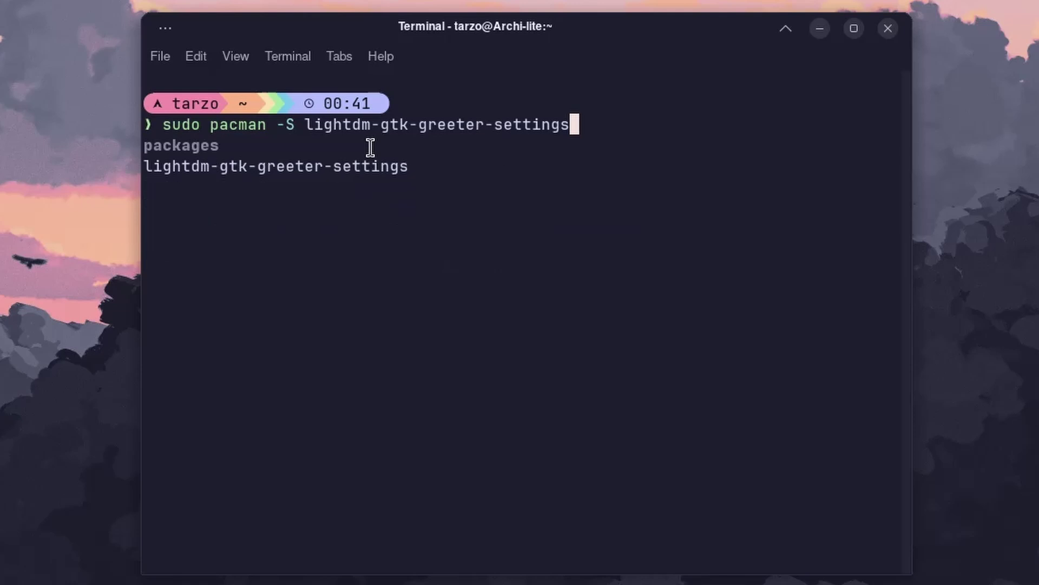
pyautogui.press('BackSpace')
pyautogui.press('BackSpace')
pyautogui.press('BackSpace')
pyautogui.press('BackSpace')
pyautogui.press('BackSpace')
pyautogui.press('BackSpace')
pyautogui.press('BackSpace')
pyautogui.press('BackSpace')
pyautogui.press('BackSpace')
pyautogui.press('BackSpace')
pyautogui.press('Right')
pyautogui.write('light')
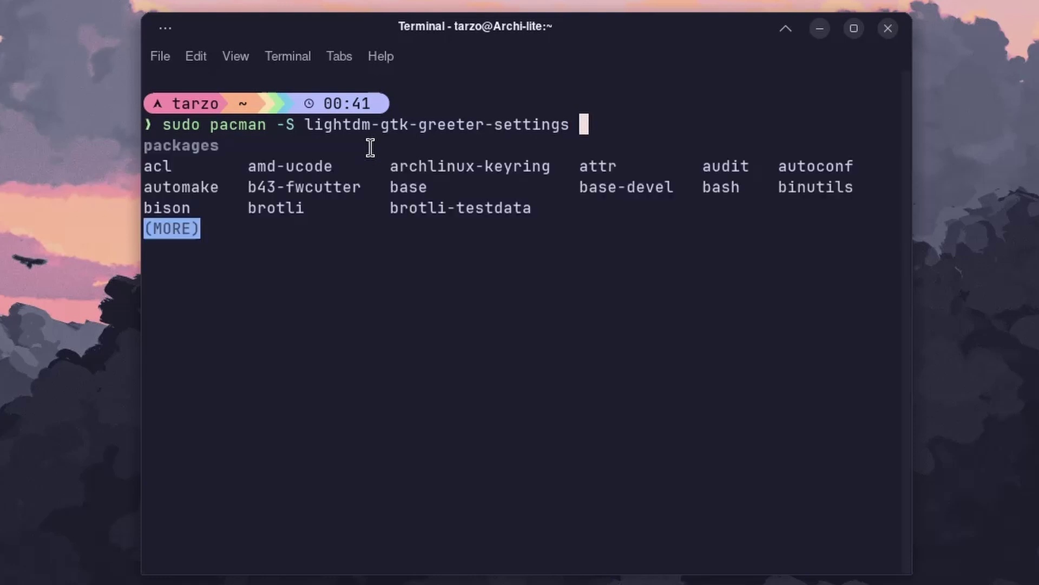
pyautogui.write('dm')
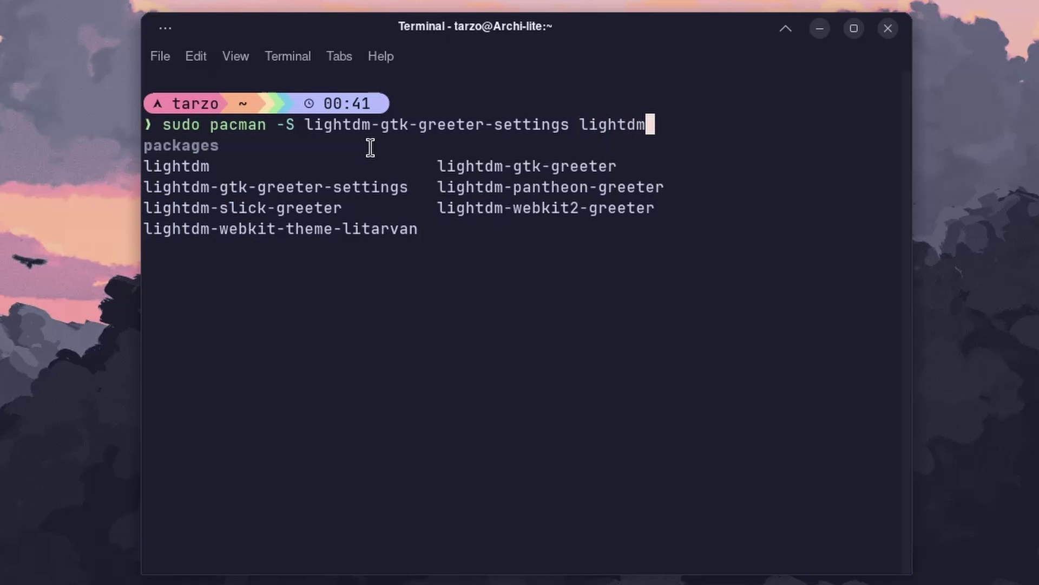
pyautogui.press('Tab')
pyautogui.press('Tab')
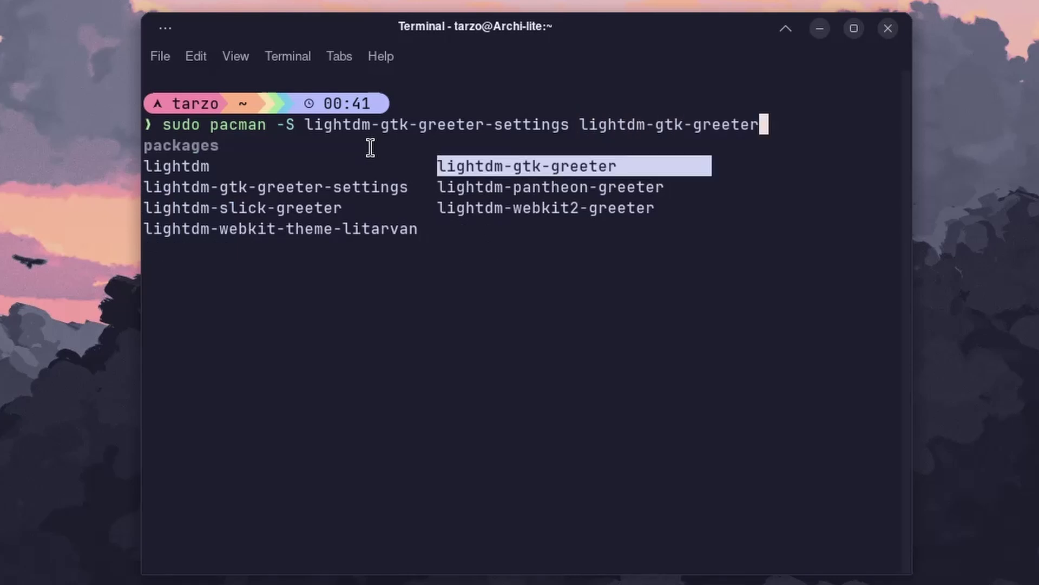
pyautogui.write('light')
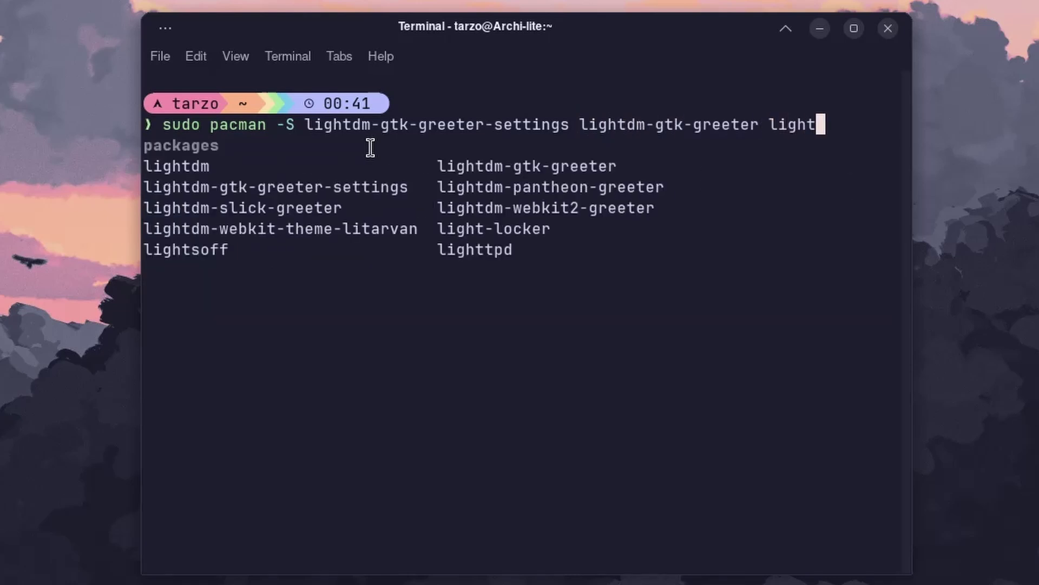
pyautogui.write('dm')
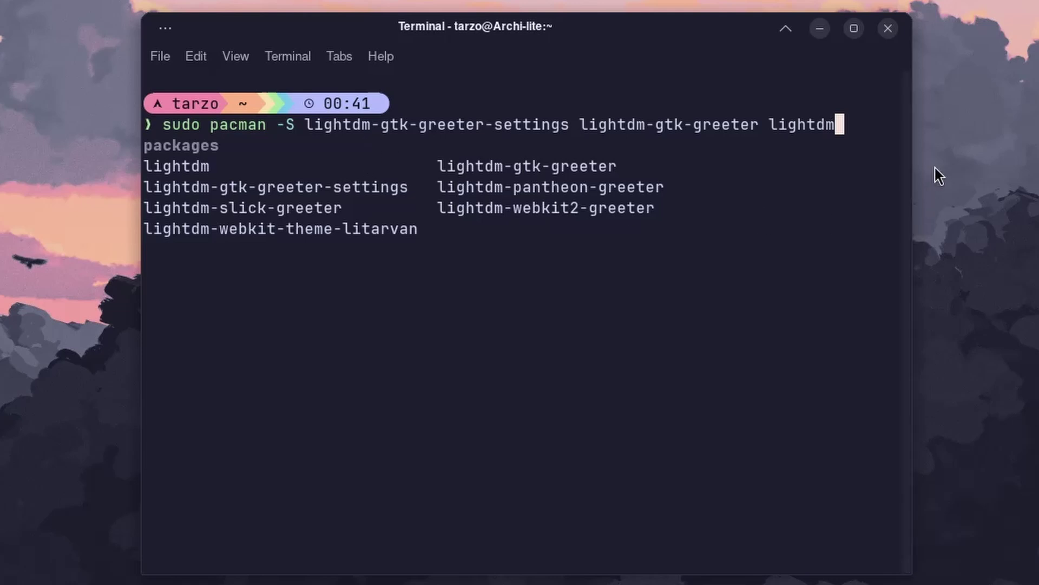
pyautogui.press('Return')
pyautogui.press('Return')
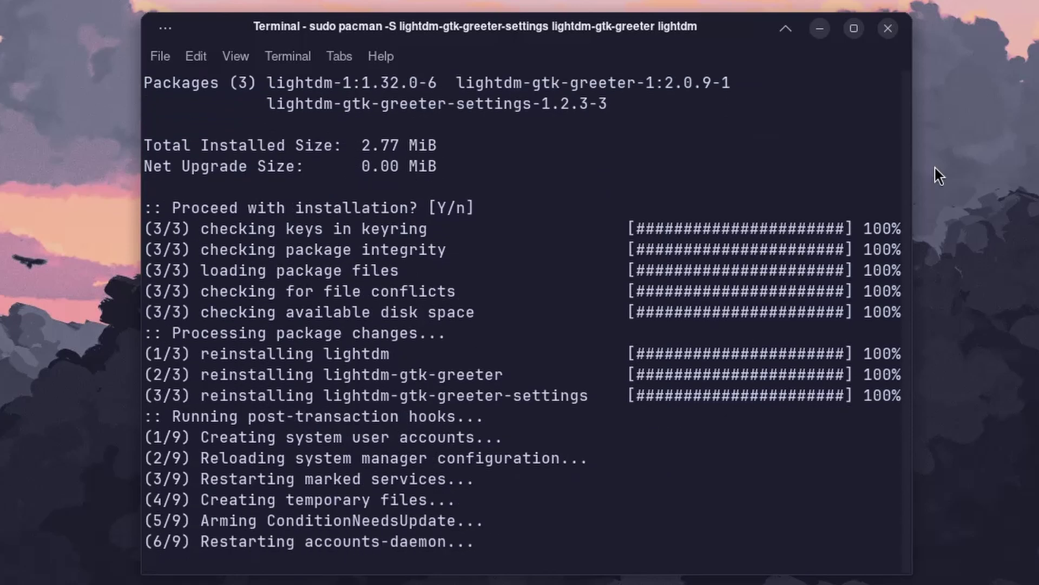
pyautogui.write('clear')
pyautogui.press('Return')
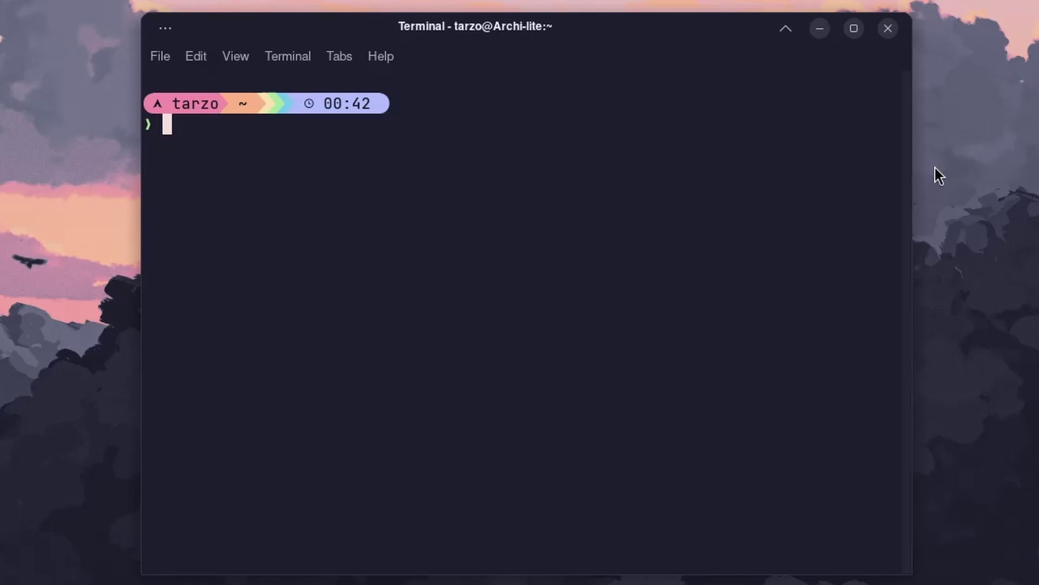
pyautogui.write('sudo p')
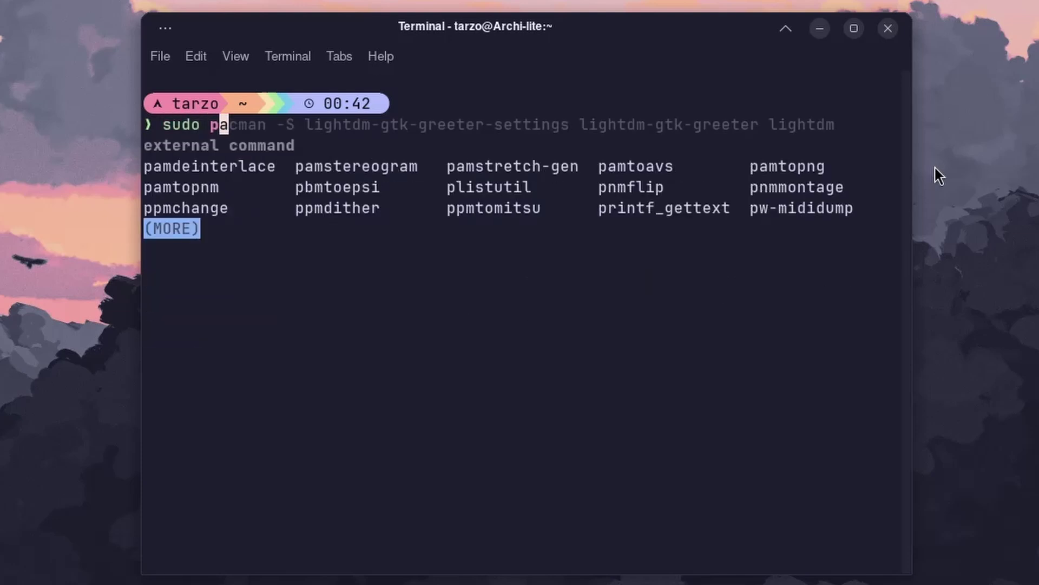
pyautogui.press('BackSpace')
pyautogui.write('system')
pyautogui.press('Right')
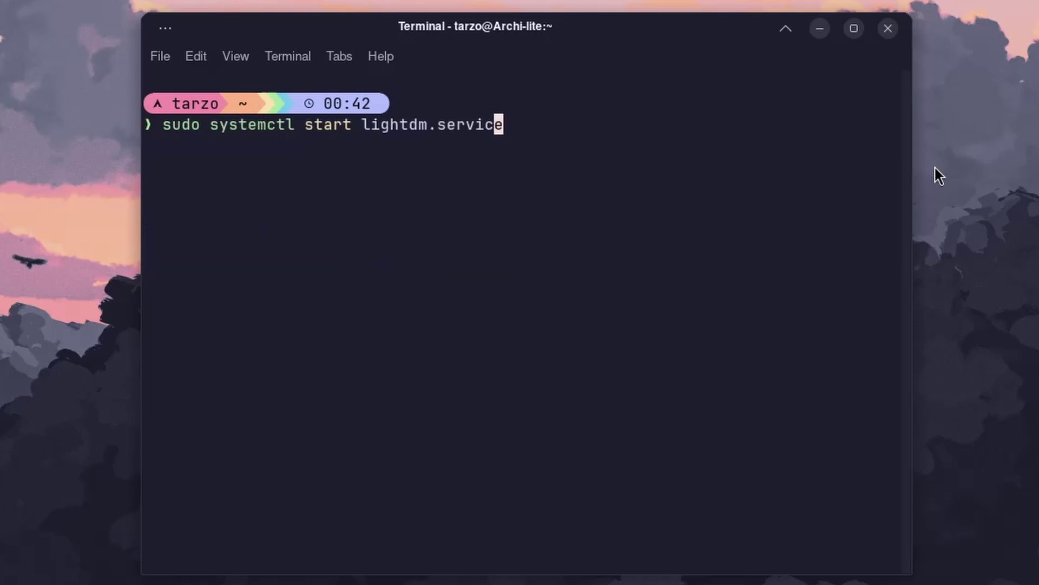
pyautogui.hotkey('ctrl', 'Left')
pyautogui.write('--now')
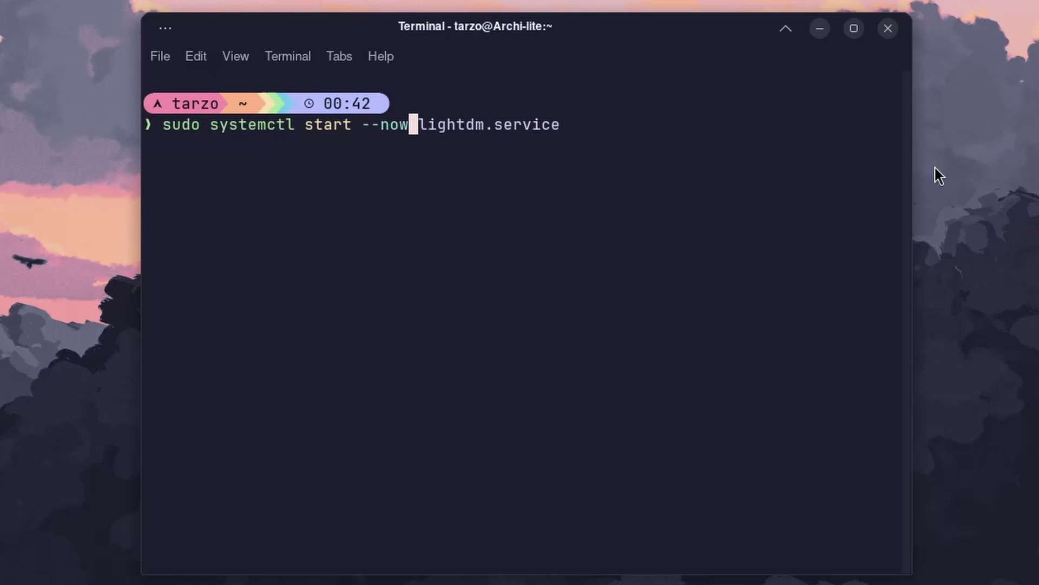
pyautogui.press('Right')
pyautogui.press('Right')
pyautogui.press('Right')
pyautogui.press('Right')
pyautogui.press('Right')
pyautogui.press('Right')
pyautogui.press('Right')
pyautogui.press('Right')
pyautogui.press('Right')
pyautogui.press('Right')
pyautogui.press('Right')
pyautogui.press('Right')
pyautogui.press('Right')
pyautogui.press('Right')
pyautogui.press('Right')
pyautogui.press('Right')
pyautogui.hotkey('ctrl', 'w')
pyautogui.hotkey('ctrl', 'w')
pyautogui.hotkey('ctrl', 'w')
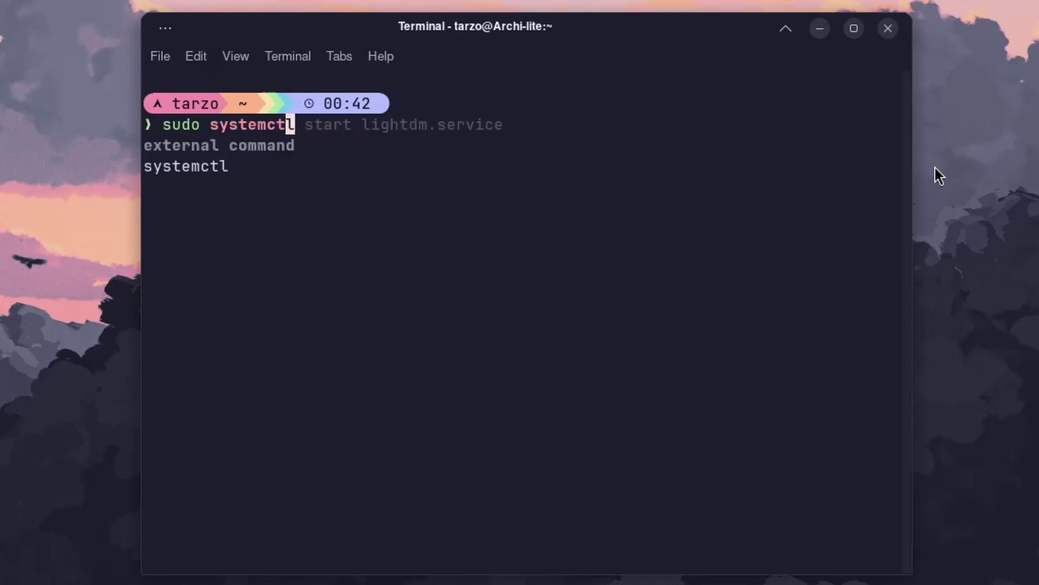
pyautogui.press('BackSpace')
pyautogui.press('BackSpace')
pyautogui.press('BackSpace')
pyautogui.press('BackSpace')
pyautogui.press('BackSpace')
pyautogui.press('BackSpace')
pyautogui.press('BackSpace')
pyautogui.press('BackSpace')
pyautogui.press('BackSpace')
pyautogui.press('BackSpace')
pyautogui.press('BackSpace')
pyautogui.press('BackSpace')
pyautogui.press('BackSpace')
pyautogui.press('BackSpace')
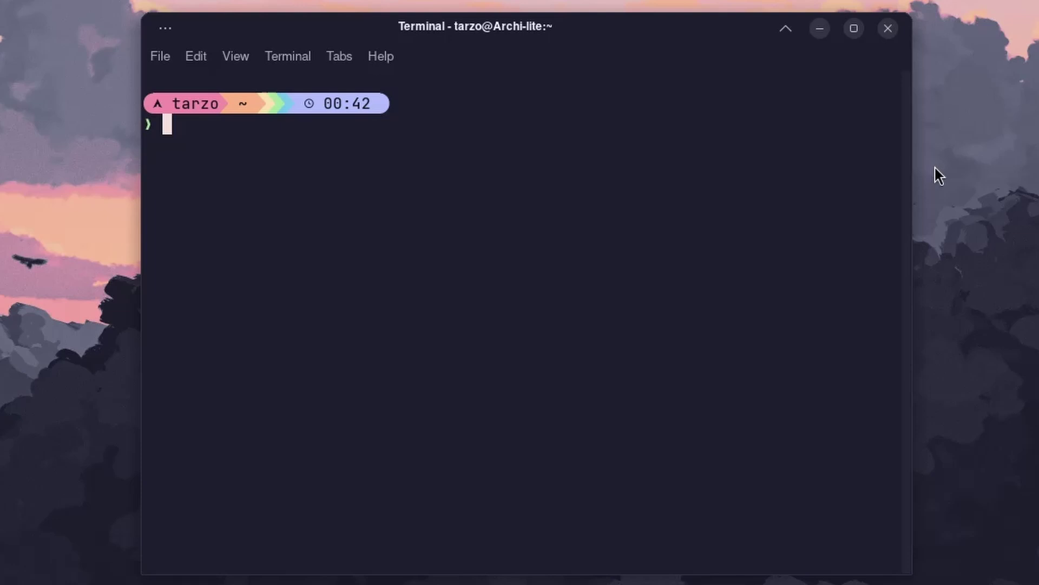
# Install xorg-xrandr with sudo pacman -S, accept the installation, and clear the terminal.
pyautogui.write('su')
pyautogui.press('Tab')
pyautogui.write('do')
pyautogui.press('Tab')
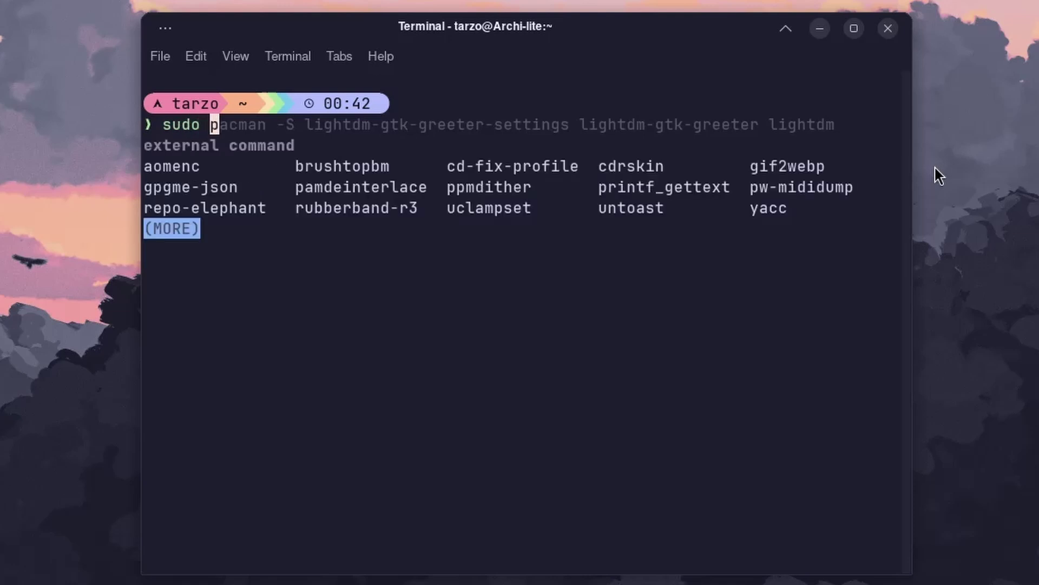
pyautogui.write('pacman')
pyautogui.press('Tab')
pyautogui.write('-S')
pyautogui.press('Tab')
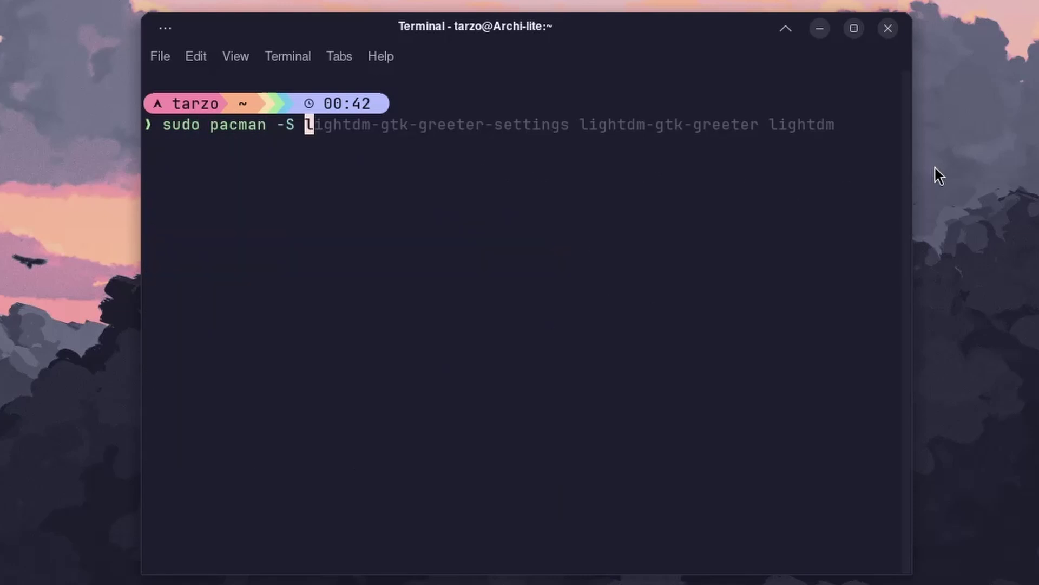
pyautogui.press('Tab')
pyautogui.write('xorg')
pyautogui.press('Tab')
pyautogui.write('-xrandr')
pyautogui.press('Tab')
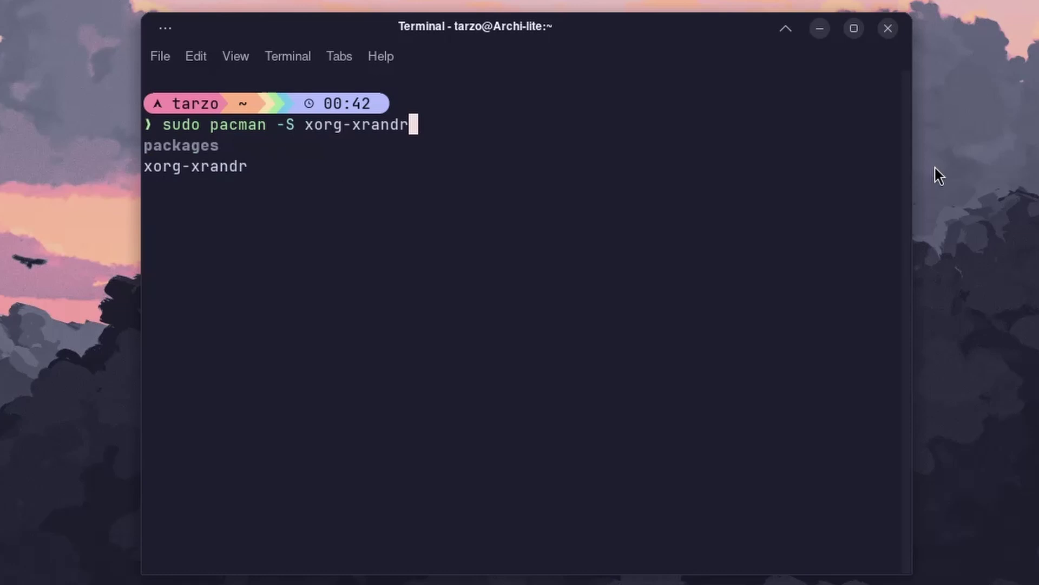
pyautogui.moveTo(655, 62); pyautogui.dragTo(512, 64)
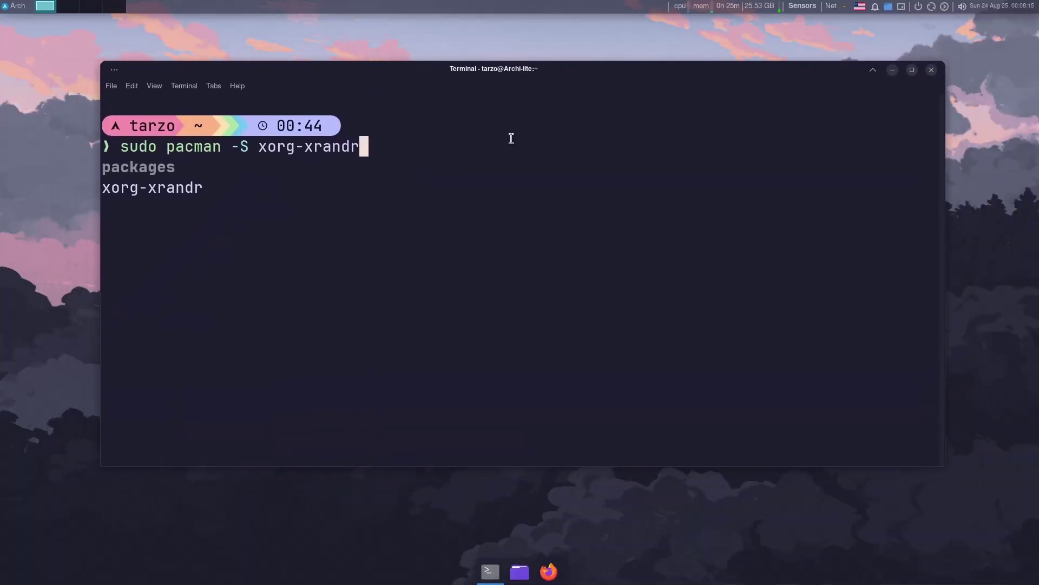
pyautogui.press('Return')
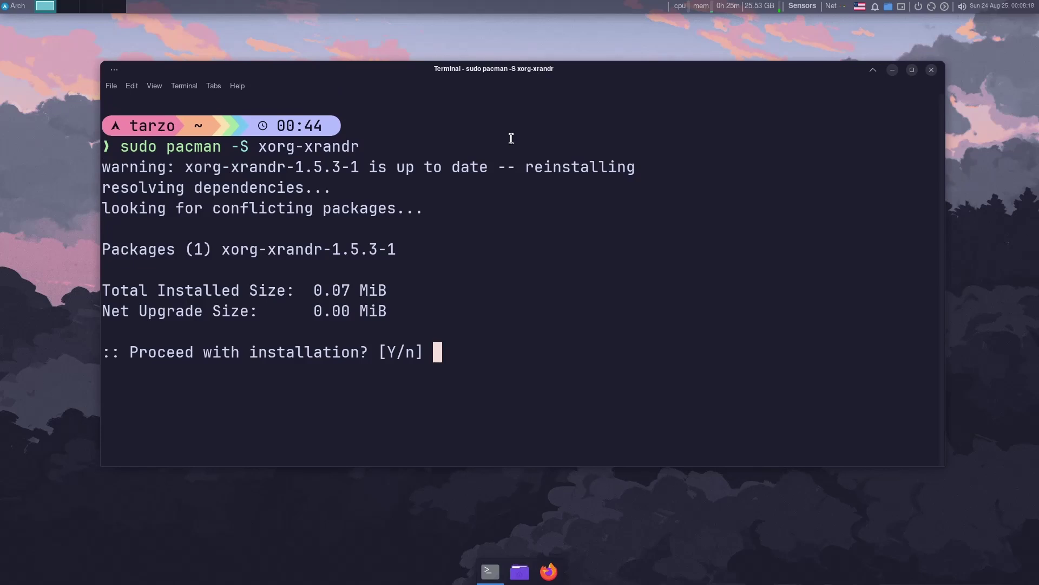
pyautogui.press('Return')
pyautogui.write('clear')
pyautogui.press('Return')
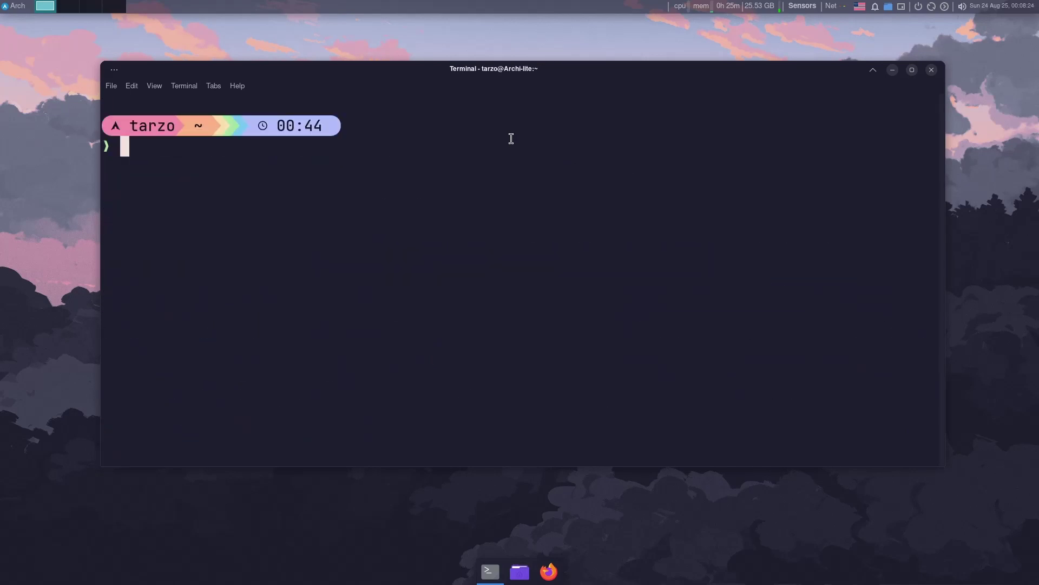
# Enter the command sudo nvim /usr/share/lightdm/lds.sh at the prompt without running it.
pyautogui.write('sudo nvim')
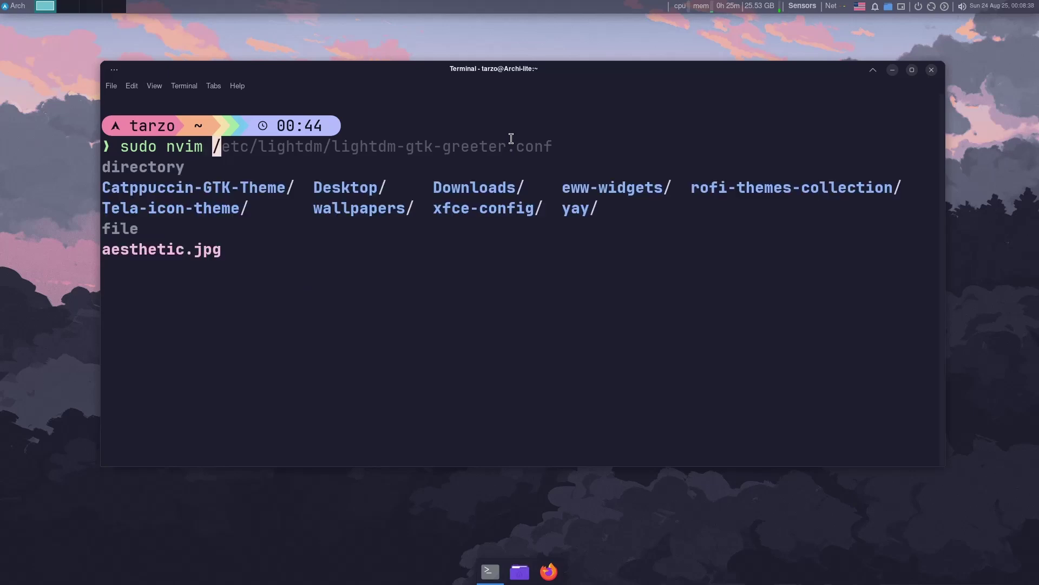
pyautogui.write('/et')
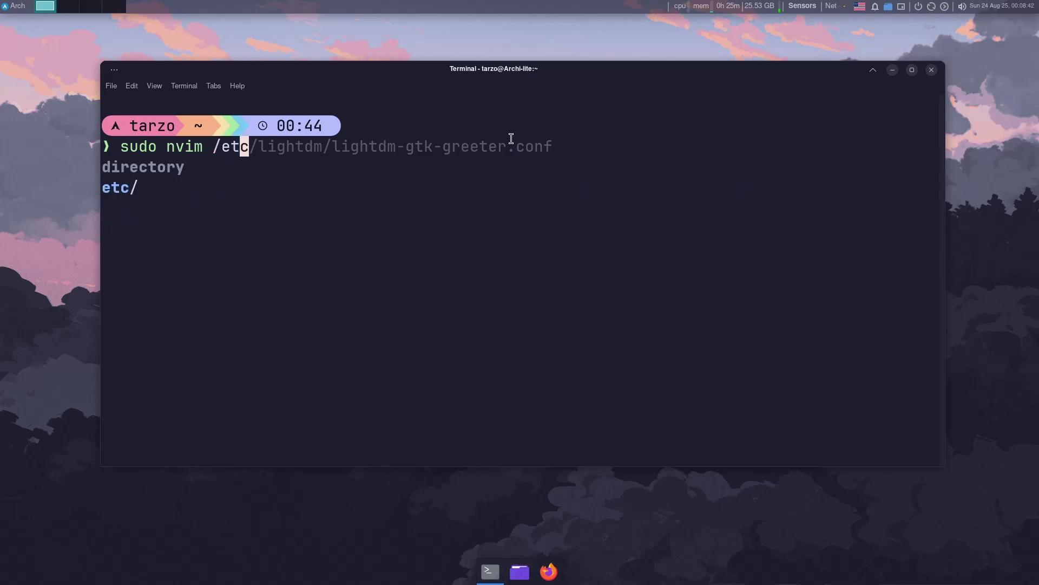
pyautogui.press('BackSpace')
pyautogui.press('BackSpace')
pyautogui.press('Up')
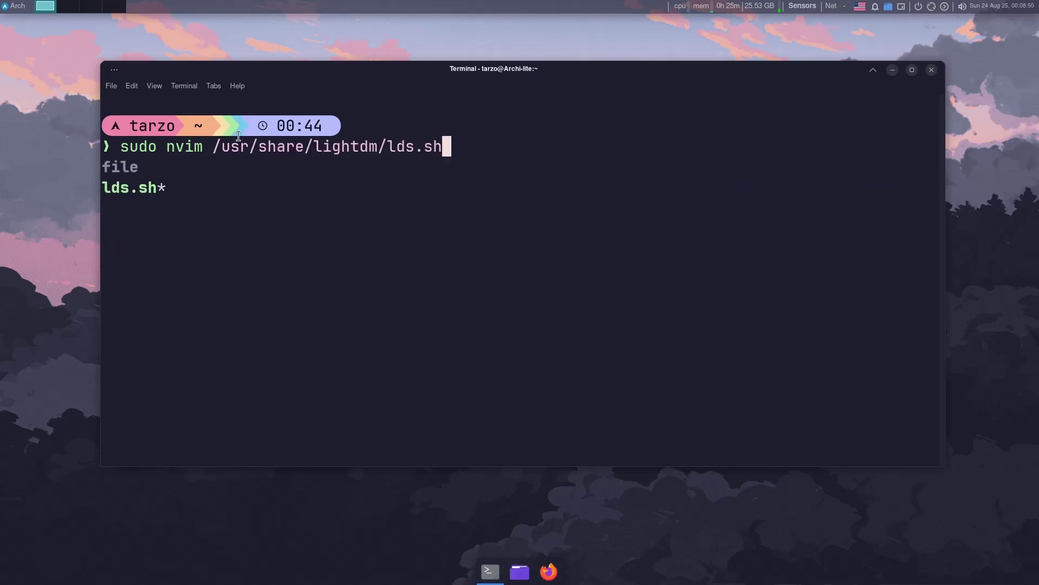
pyautogui.moveTo(277, 146); pyautogui.dragTo(370, 152)
pyautogui.click(374, 152)
pyautogui.doubleClick(381, 153)
pyautogui.click(336, 150)
pyautogui.moveTo(388, 147); pyautogui.dragTo(415, 149)
pyautogui.click(415, 149)
pyautogui.press('Left')
pyautogui.press('Left')
pyautogui.press('Left')
pyautogui.press('Left')
pyautogui.press('Left')
pyautogui.press('Left')
pyautogui.press('Left')
pyautogui.press('Left')
pyautogui.press('Left')
pyautogui.press('Left')
pyautogui.press('Left')
pyautogui.press('Left')
pyautogui.press('Left')
pyautogui.press('Left')
pyautogui.press('Left')
pyautogui.press('Left')
pyautogui.press('Left')
pyautogui.press('Left')
pyautogui.press('Left')
pyautogui.press('Left')
pyautogui.press('Right')
pyautogui.press('Right')
pyautogui.press('Right')
pyautogui.press('Right')
pyautogui.press('Right')
pyautogui.press('Right')
pyautogui.press('Right')
pyautogui.press('Right')
pyautogui.press('Right')
pyautogui.press('Right')
pyautogui.press('Right')
pyautogui.press('Right')
pyautogui.press('Right')
pyautogui.press('Right')
pyautogui.press('Right')
pyautogui.press('Right')
pyautogui.press('Right')
pyautogui.press('Right')
pyautogui.press('Right')
pyautogui.press('Right')
# Open the lds.sh script in nvim and examine its shebang line and the xrandr resolution command.
pyautogui.press('Return')
pyautogui.press('Right')
pyautogui.press('Right')
pyautogui.press('Right')
pyautogui.press('Right')
pyautogui.press('Right')
pyautogui.press('Right')
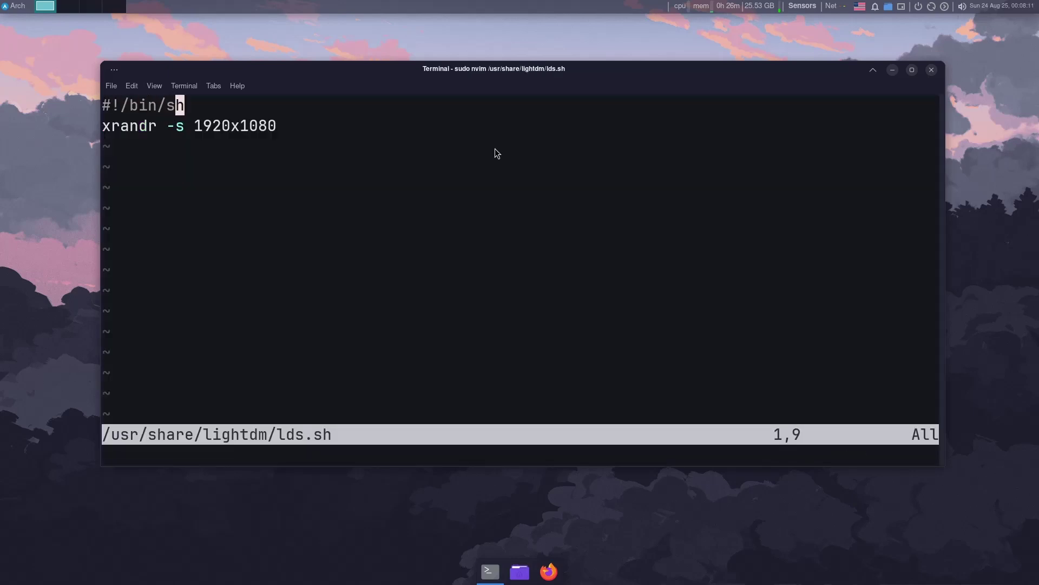
pyautogui.click(134, 105)
pyautogui.moveTo(107, 105); pyautogui.dragTo(222, 106)
pyautogui.click(223, 106)
pyautogui.moveTo(107, 126); pyautogui.dragTo(188, 127)
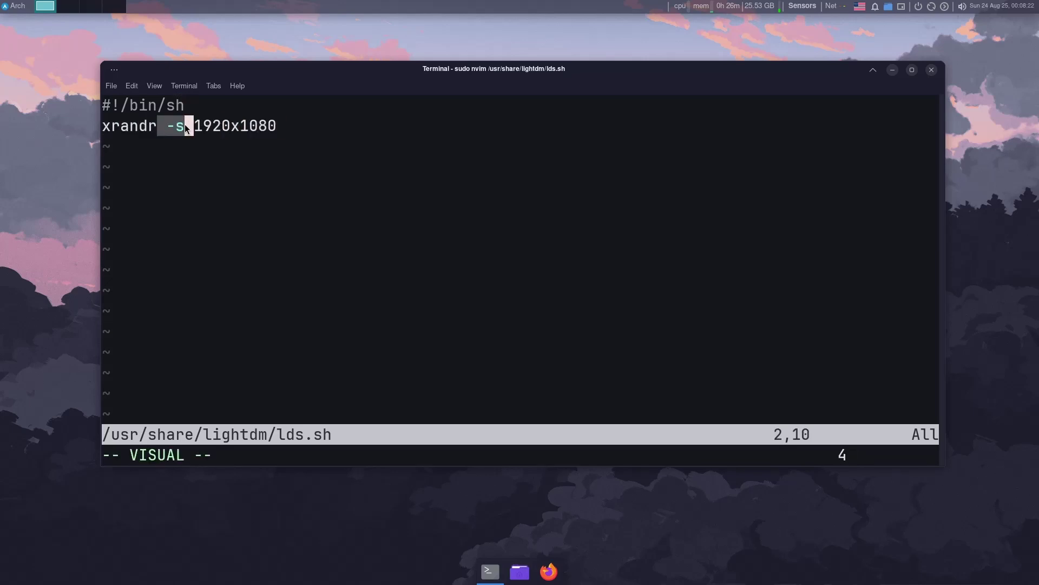
# Examine the -s option and the resolution value in the script's xrandr command.
pyautogui.click(186, 128)
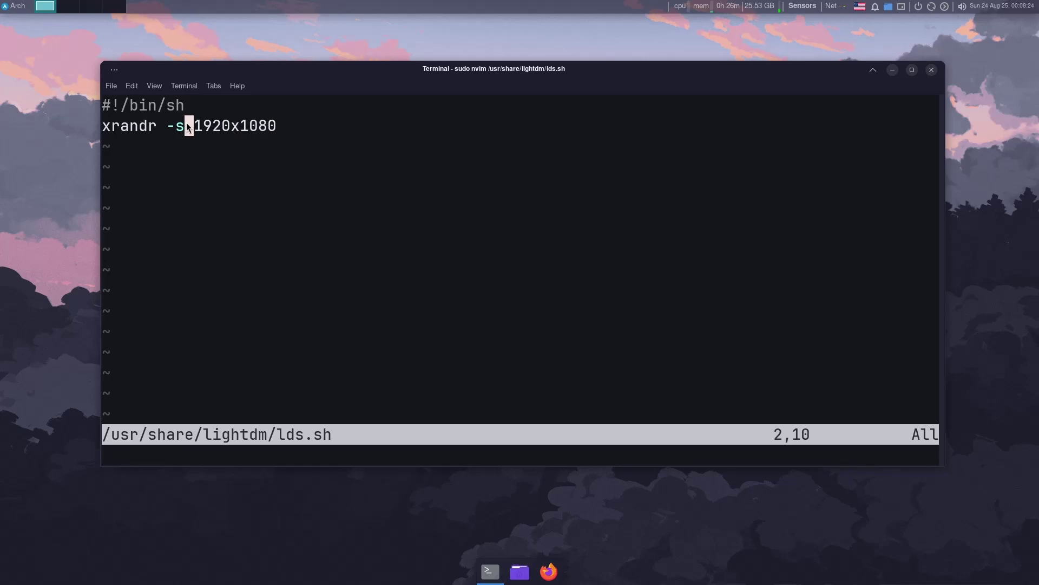
pyautogui.moveTo(190, 126); pyautogui.dragTo(340, 127)
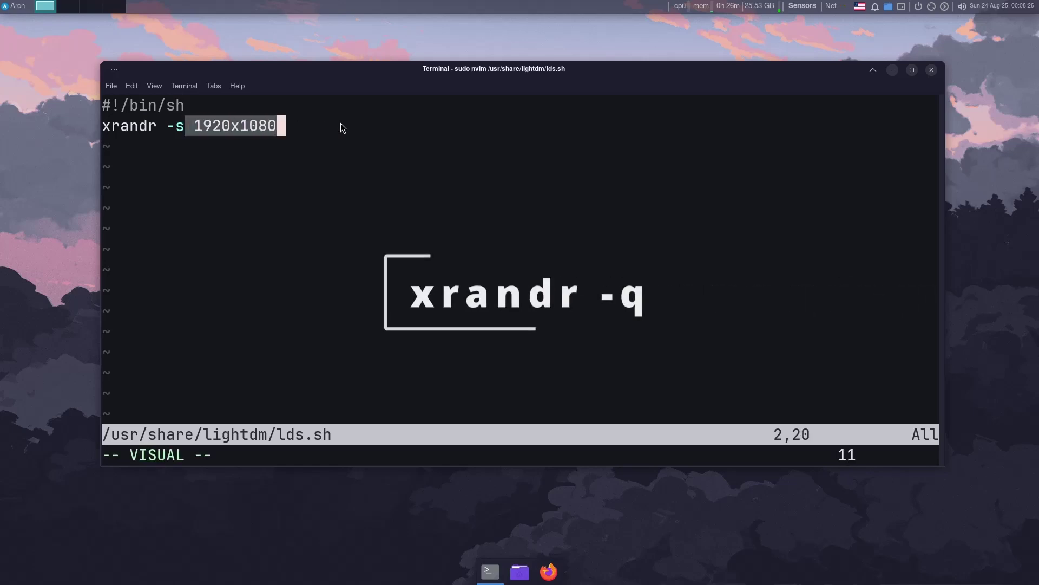
pyautogui.click(333, 120)
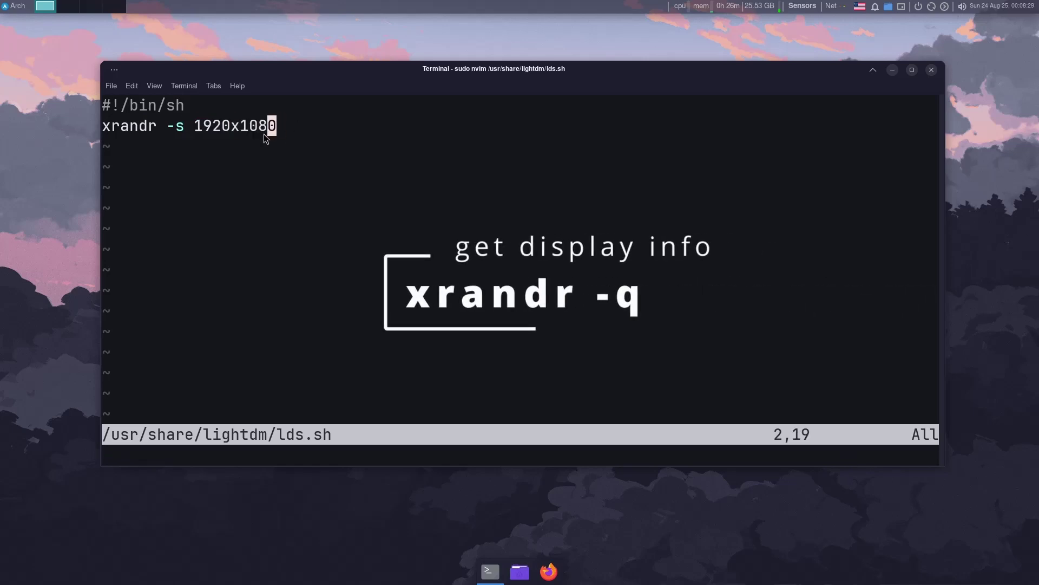
pyautogui.click(199, 129)
pyautogui.moveTo(206, 129); pyautogui.dragTo(281, 139)
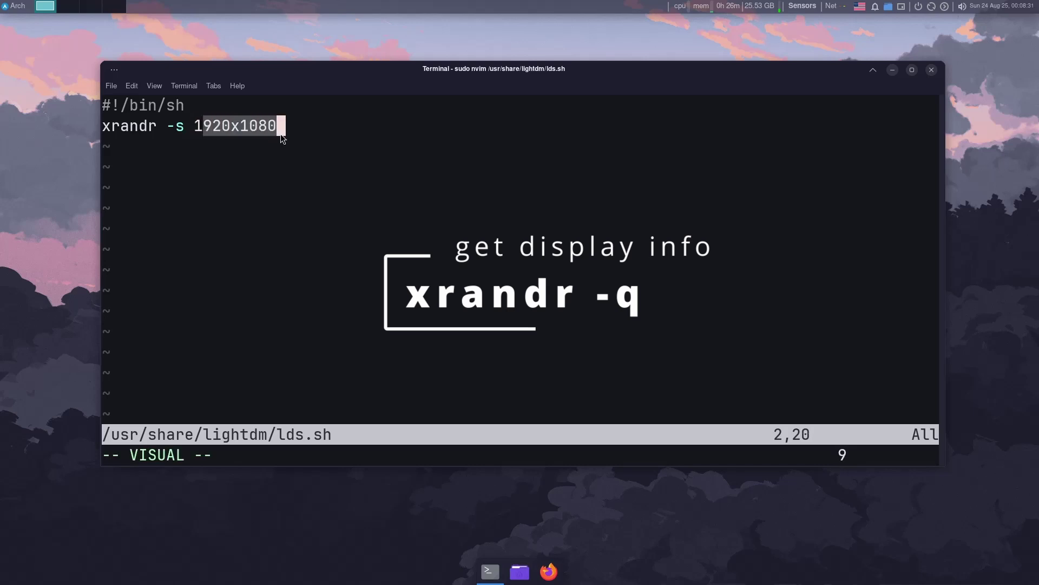
pyautogui.click(292, 130)
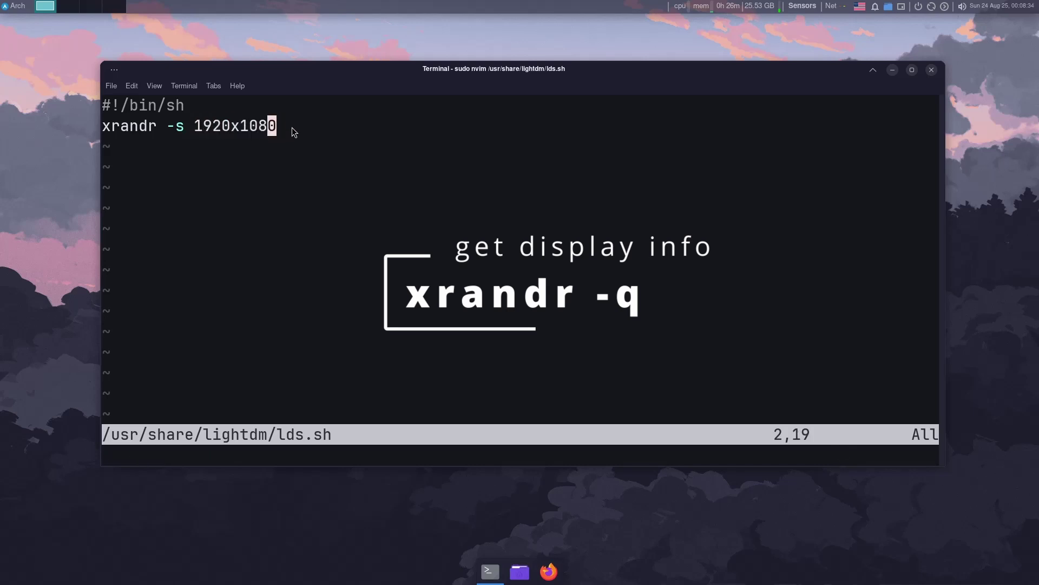
pyautogui.moveTo(187, 130); pyautogui.dragTo(335, 124)
pyautogui.click(331, 125)
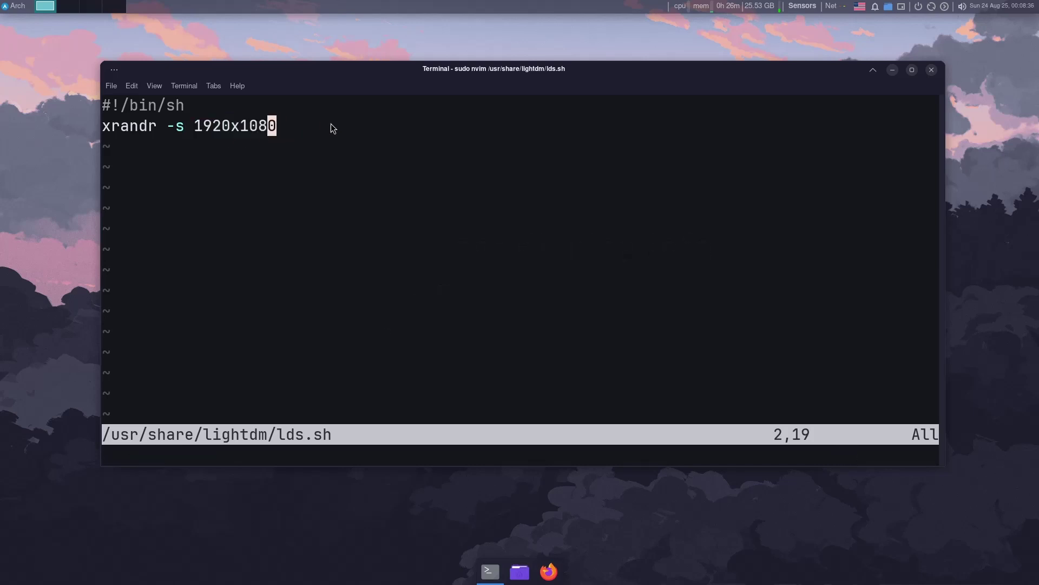
pyautogui.click(237, 126)
pyautogui.click(330, 135)
# Save the lds.sh script and exit nvim with :x.
pyautogui.write(':X')
pyautogui.press('Return')
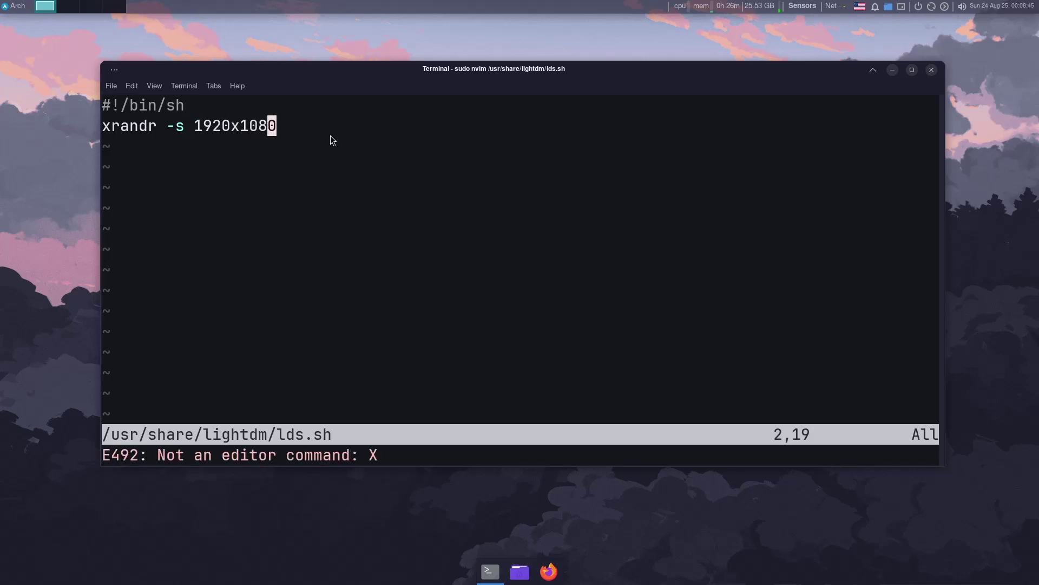
pyautogui.write(':x')
pyautogui.press('Return')
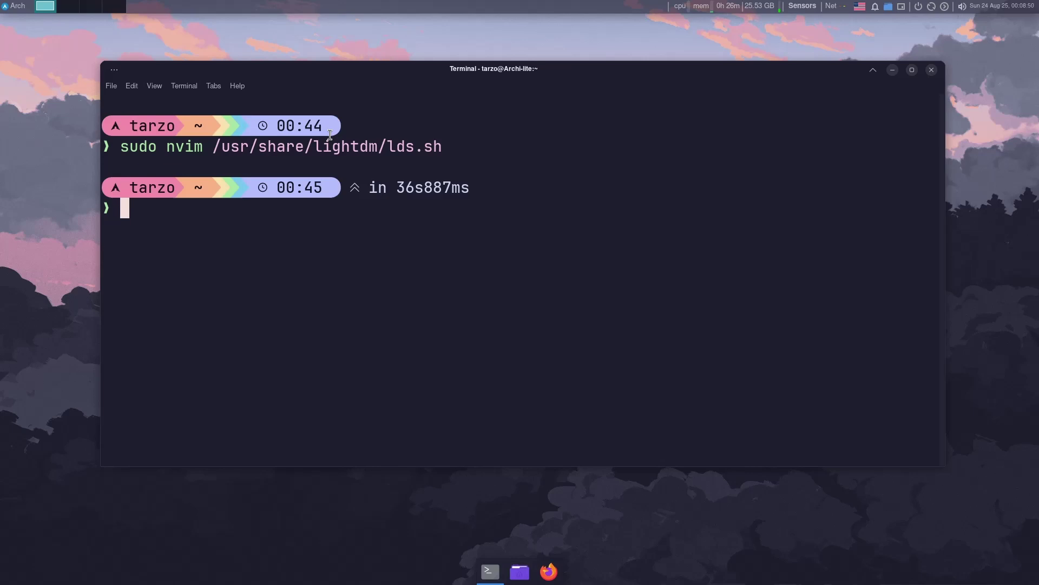
pyautogui.moveTo(314, 145); pyautogui.dragTo(364, 145)
pyautogui.write('sudo')
pyautogui.press('Tab')
pyautogui.write('mkdir')
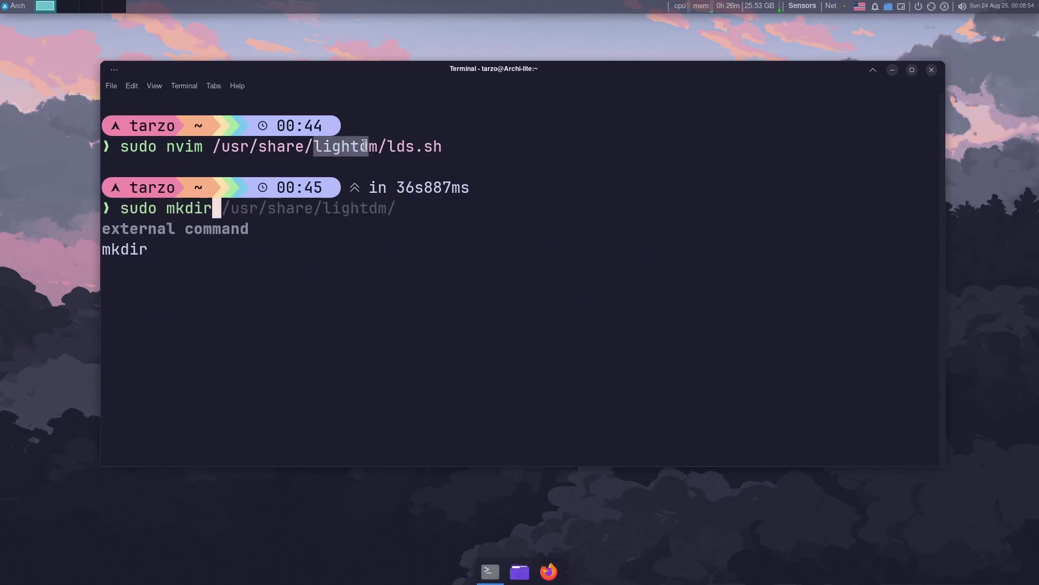
pyautogui.press('Right')
pyautogui.moveTo(442, 208); pyautogui.dragTo(240, 211)
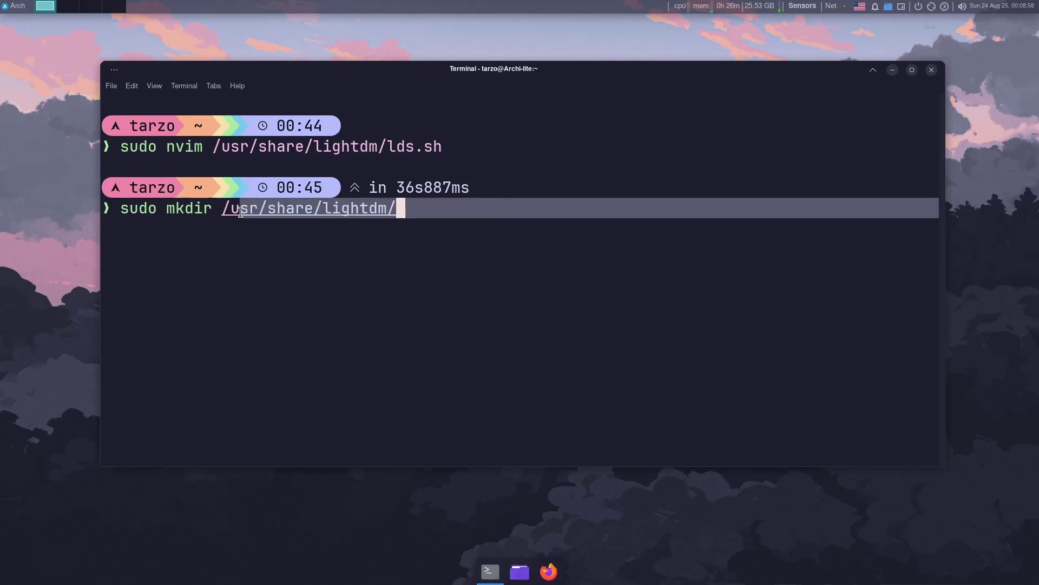
pyautogui.click(312, 218)
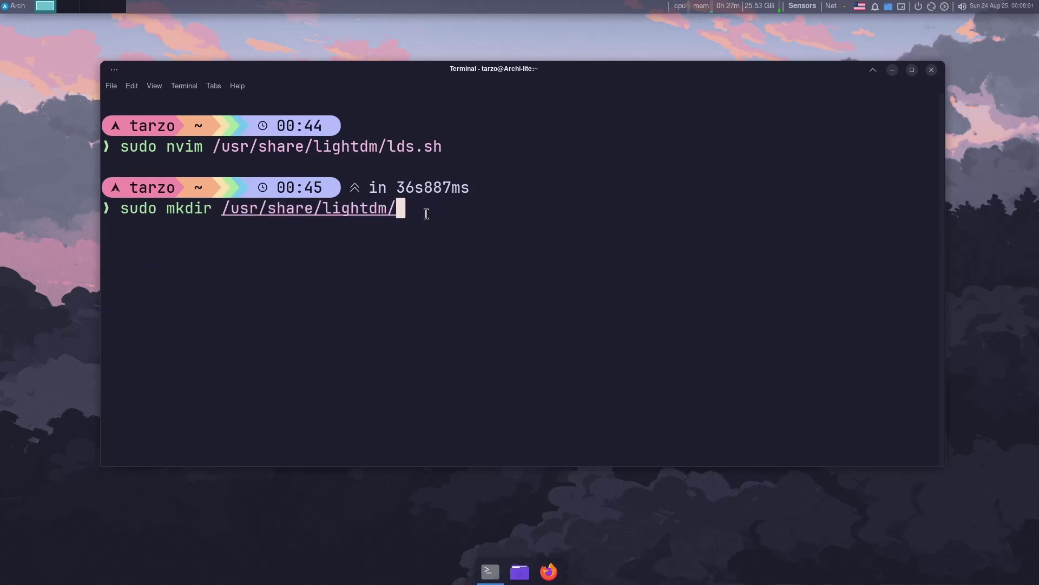
pyautogui.press('BackSpace')
pyautogui.press('BackSpace')
pyautogui.press('BackSpace')
pyautogui.press('BackSpace')
pyautogui.press('BackSpace')
pyautogui.press('BackSpace')
pyautogui.press('BackSpace')
pyautogui.press('BackSpace')
pyautogui.press('BackSpace')
pyautogui.press('BackSpace')
pyautogui.press('BackSpace')
pyautogui.press('BackSpace')
pyautogui.press('BackSpace')
pyautogui.press('BackSpace')
pyautogui.press('BackSpace')
pyautogui.press('BackSpace')
pyautogui.press('BackSpace')
pyautogui.press('BackSpace')
pyautogui.press('BackSpace')
pyautogui.press('BackSpace')
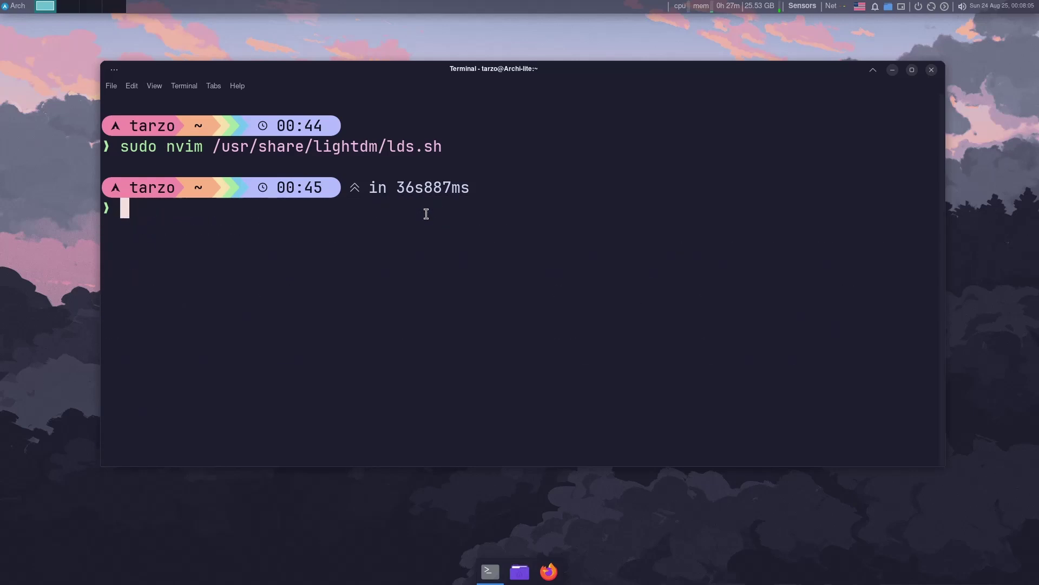
pyautogui.write('clear')
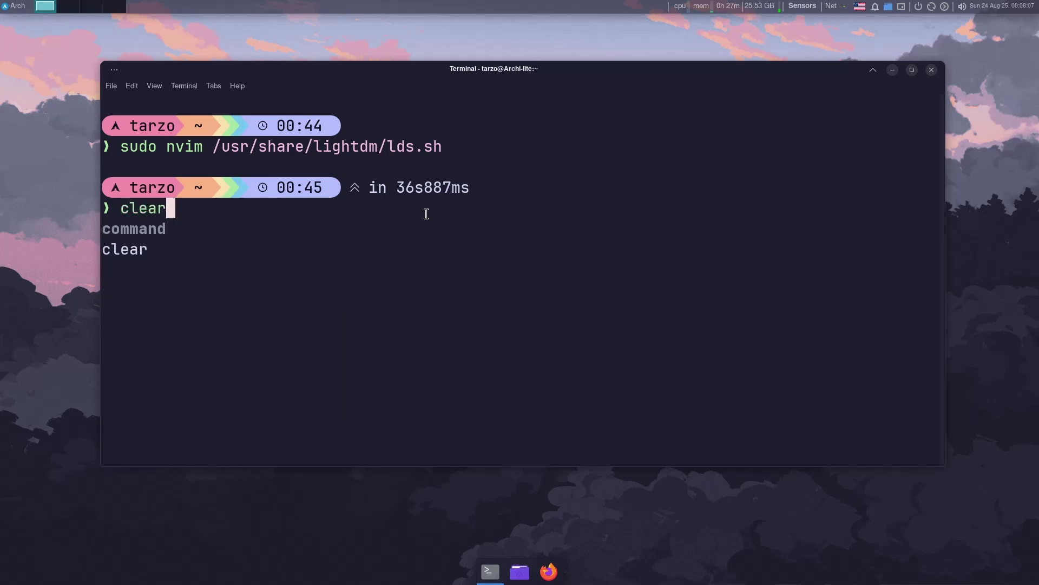
pyautogui.press('BackSpace')
pyautogui.press('BackSpace')
pyautogui.press('BackSpace')
pyautogui.press('BackSpace')
pyautogui.press('BackSpace')
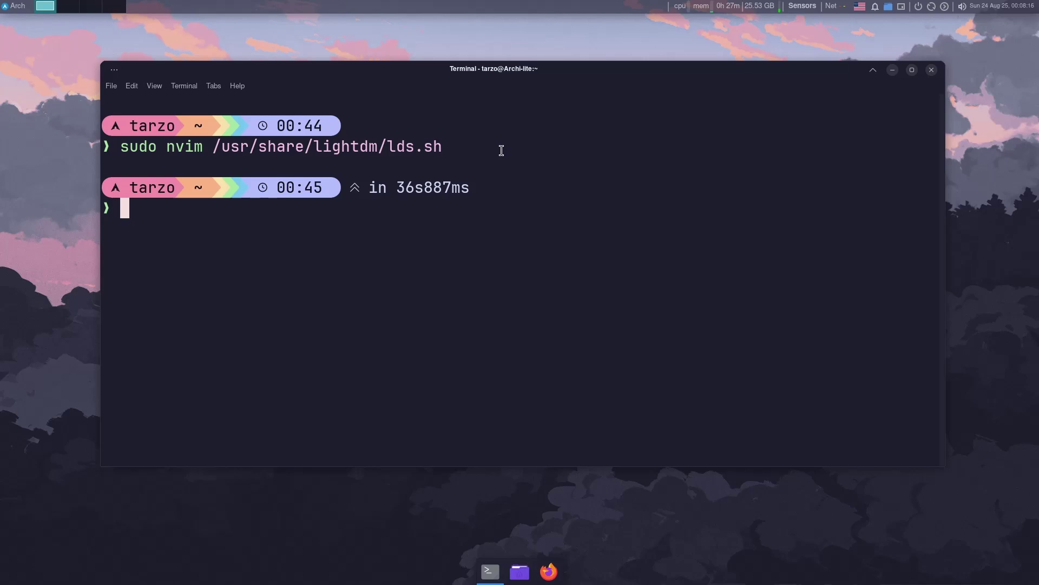
# Clear the terminal and open /etc/lightdm/lightdm.conf in nvim with sudo.
pyautogui.write('clear')
pyautogui.press('Return')
pyautogui.write('sudo nvim')
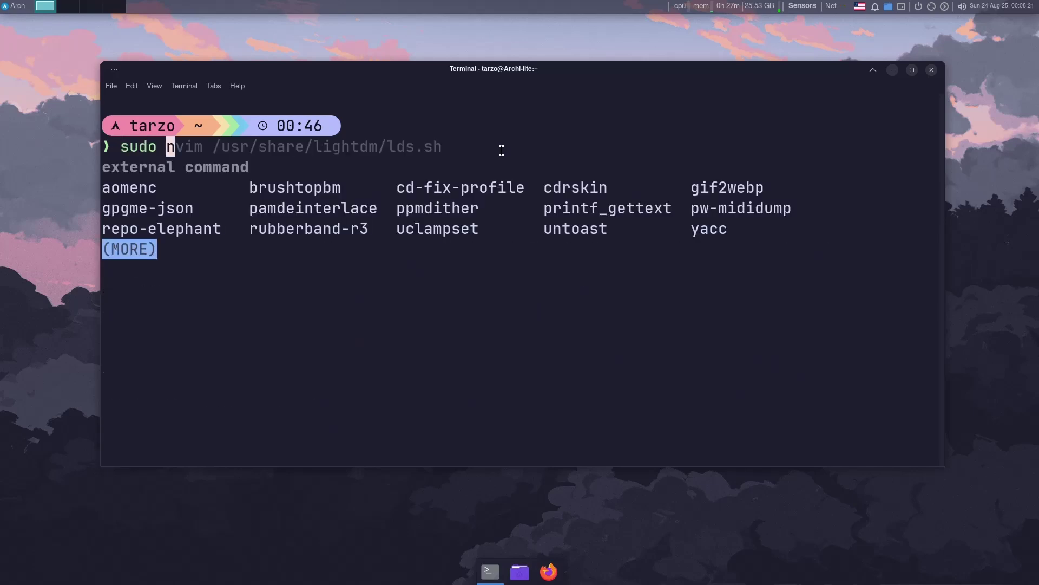
pyautogui.press('Right')
pyautogui.press('BackSpace')
pyautogui.press('BackSpace')
pyautogui.press('BackSpace')
pyautogui.press('BackSpace')
pyautogui.press('BackSpace')
pyautogui.press('BackSpace')
pyautogui.press('BackSpace')
pyautogui.press('BackSpace')
pyautogui.press('BackSpace')
pyautogui.press('BackSpace')
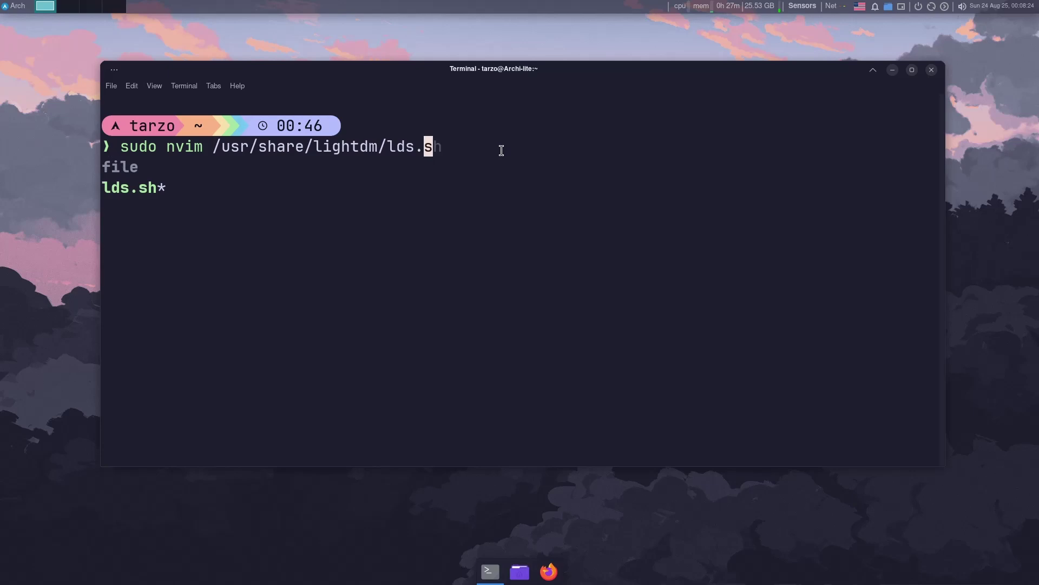
pyautogui.press('BackSpace')
pyautogui.press('BackSpace')
pyautogui.press('BackSpace')
pyautogui.press('BackSpace')
pyautogui.press('BackSpace')
pyautogui.press('BackSpace')
pyautogui.press('BackSpace')
pyautogui.press('BackSpace')
pyautogui.press('BackSpace')
pyautogui.press('BackSpace')
pyautogui.press('BackSpace')
pyautogui.press('BackSpace')
pyautogui.press('BackSpace')
pyautogui.press('BackSpace')
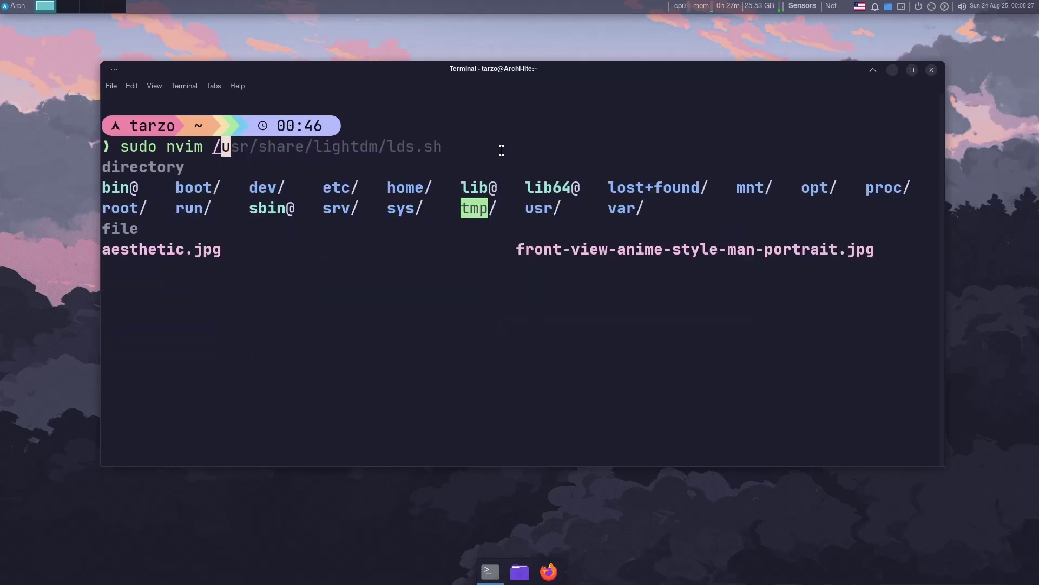
pyautogui.write('e')
pyautogui.press('Right')
pyautogui.press('BackSpace')
pyautogui.press('BackSpace')
pyautogui.press('BackSpace')
pyautogui.press('BackSpace')
pyautogui.press('BackSpace')
pyautogui.press('BackSpace')
pyautogui.press('BackSpace')
pyautogui.press('BackSpace')
pyautogui.press('BackSpace')
pyautogui.press('BackSpace')
pyautogui.press('BackSpace')
pyautogui.press('BackSpace')
pyautogui.press('BackSpace')
pyautogui.press('BackSpace')
pyautogui.press('BackSpace')
pyautogui.press('BackSpace')
pyautogui.press('BackSpace')
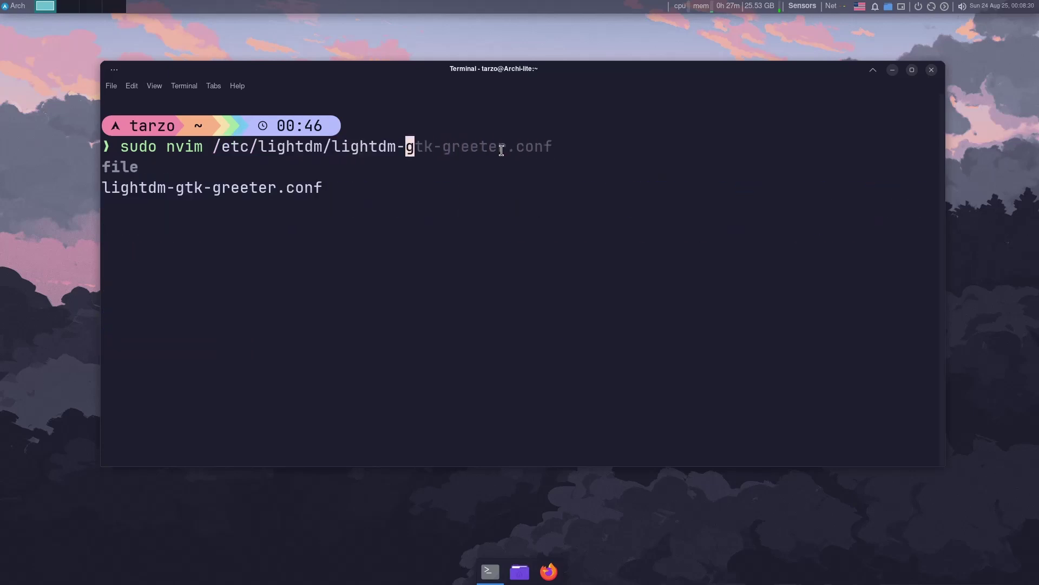
pyautogui.press('Tab')
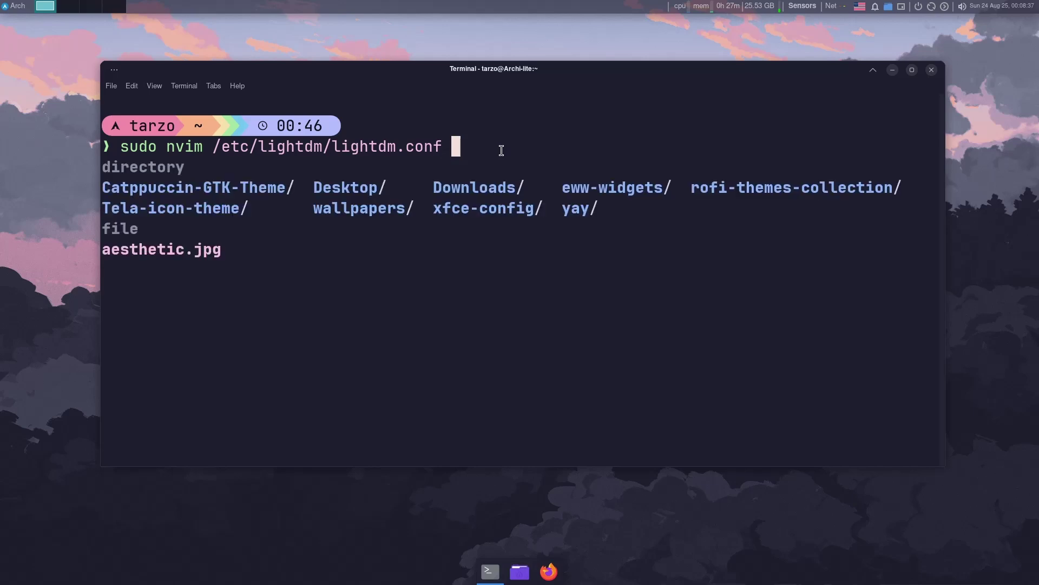
pyautogui.press('Return')
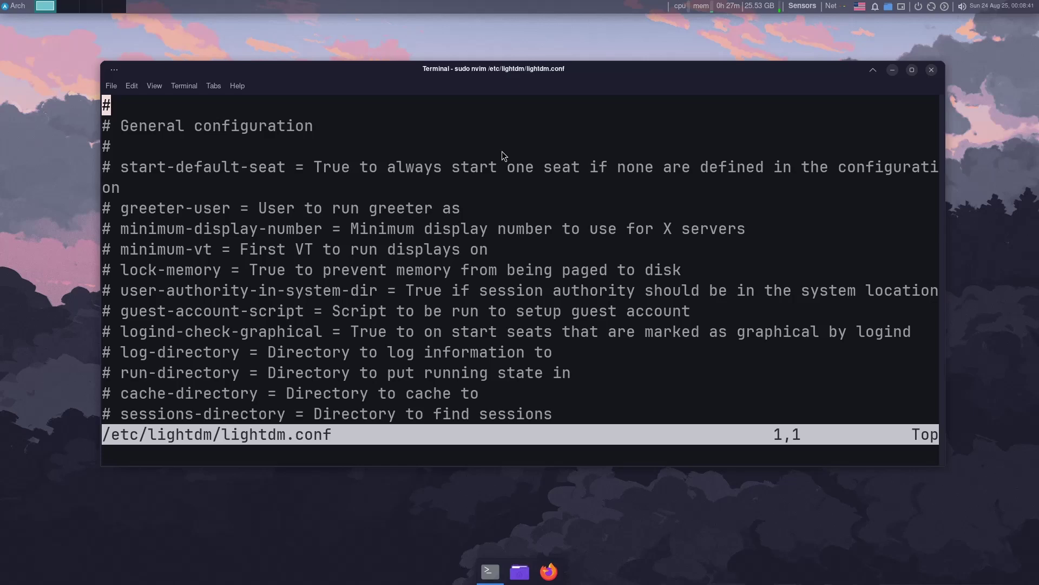
# Find the [Seat:*] section in lightdm.conf and examine its greeter-session line, including the leading comment mark position and the assigned greeter.
pyautogui.scroll(-20, 502, 151)
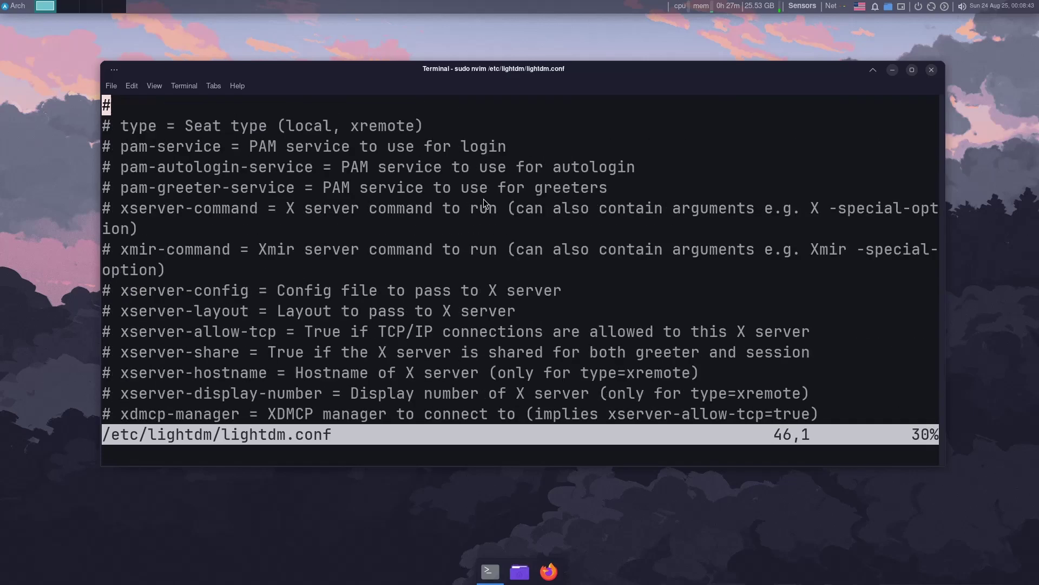
pyautogui.scroll(-1, 471, 205)
pyautogui.scroll(3, 443, 210)
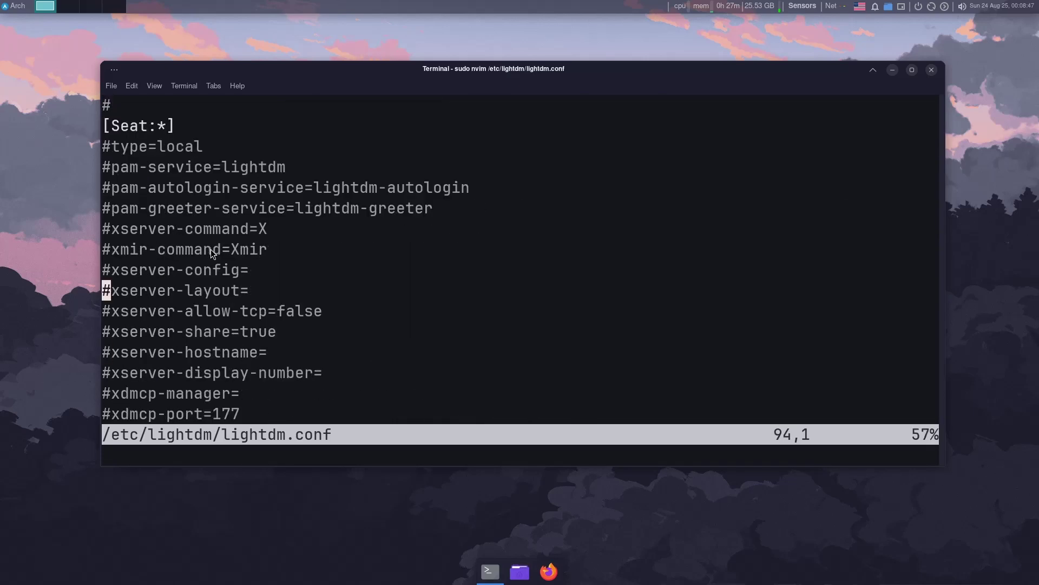
pyautogui.moveTo(108, 125); pyautogui.dragTo(216, 127)
pyautogui.click(216, 127)
pyautogui.scroll(-5, 217, 130)
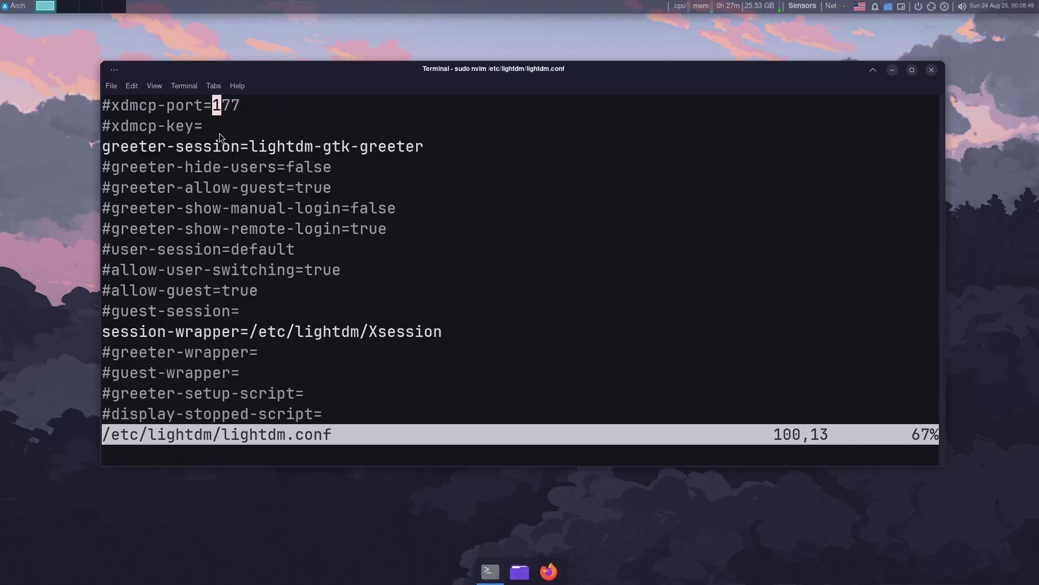
pyautogui.scroll(1, 134, 164)
pyautogui.moveTo(106, 209); pyautogui.dragTo(235, 210)
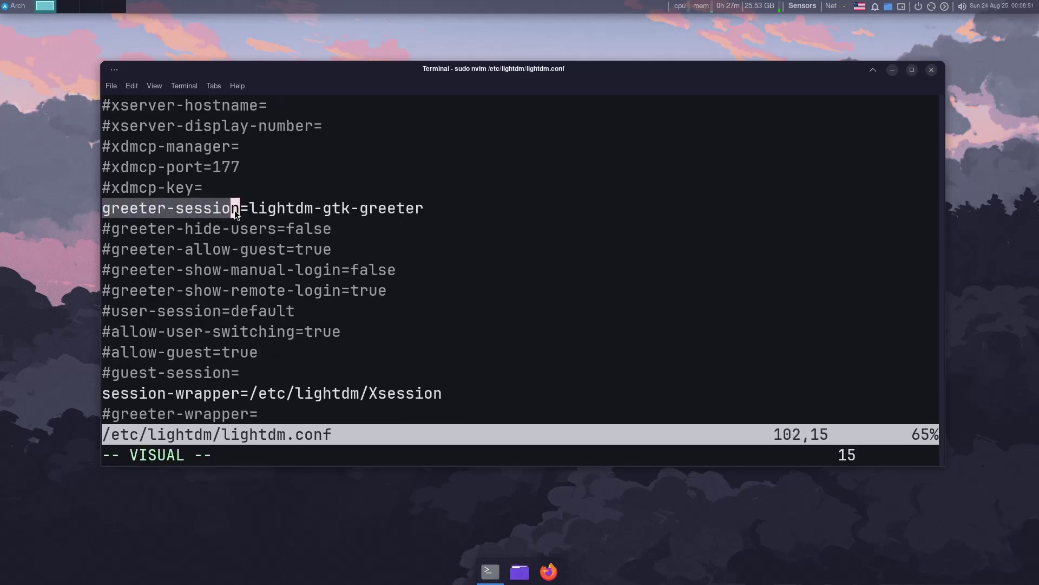
pyautogui.click(235, 210)
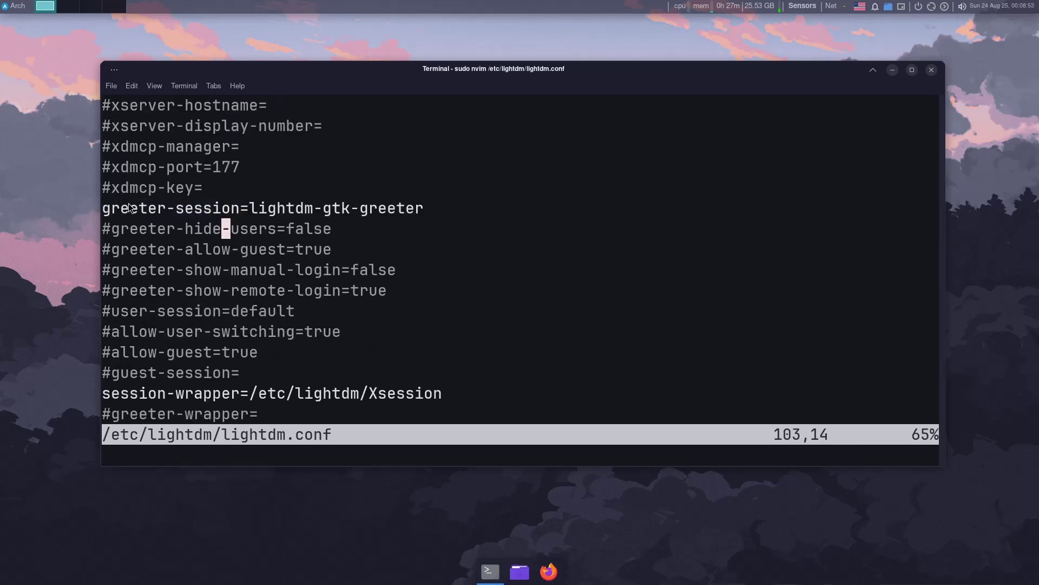
pyautogui.click(107, 207)
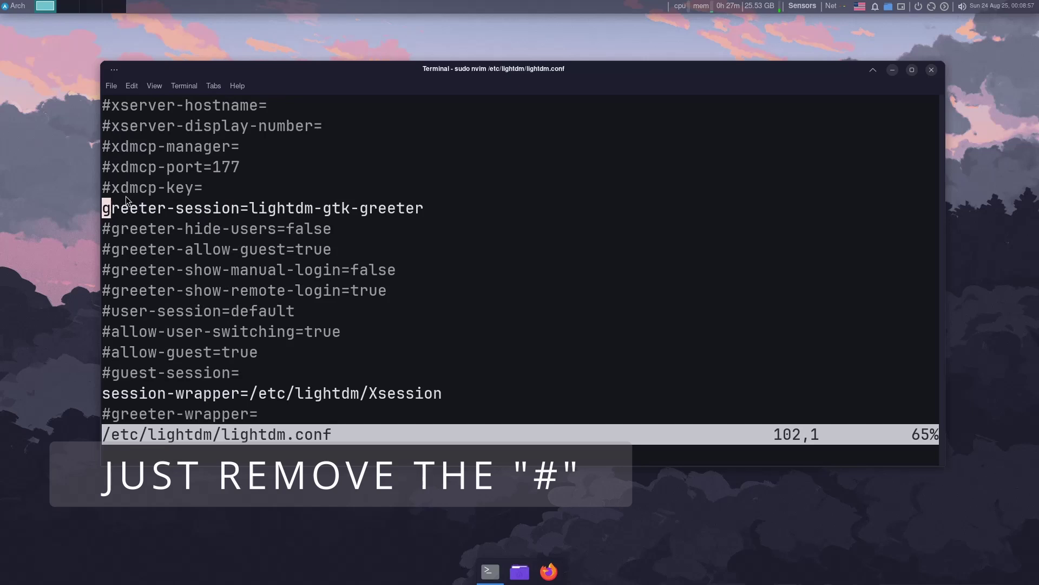
pyautogui.moveTo(115, 205); pyautogui.dragTo(128, 208)
pyautogui.click(254, 208)
pyautogui.moveTo(244, 208); pyautogui.dragTo(432, 209)
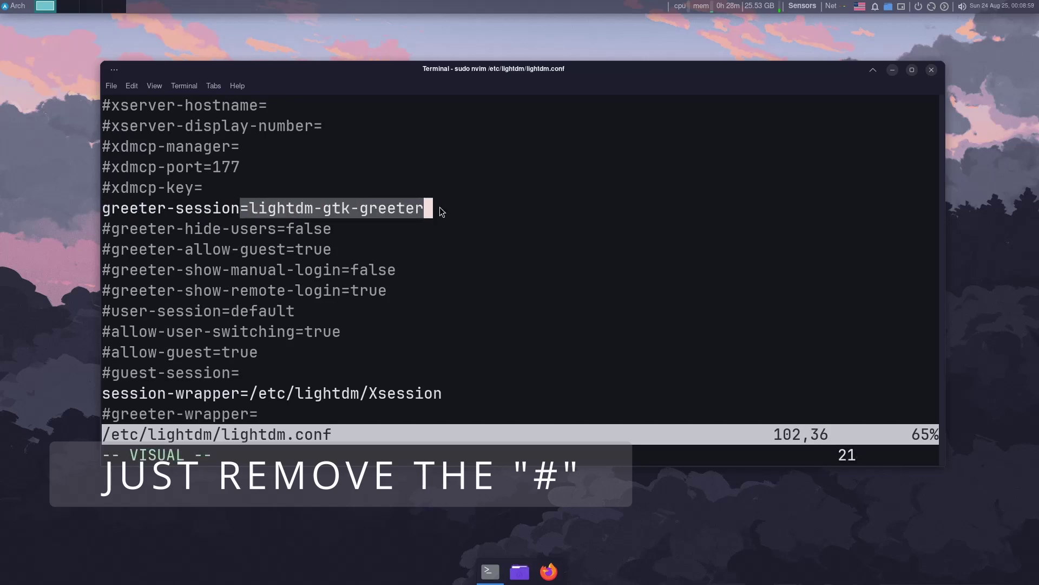
pyautogui.click(439, 207)
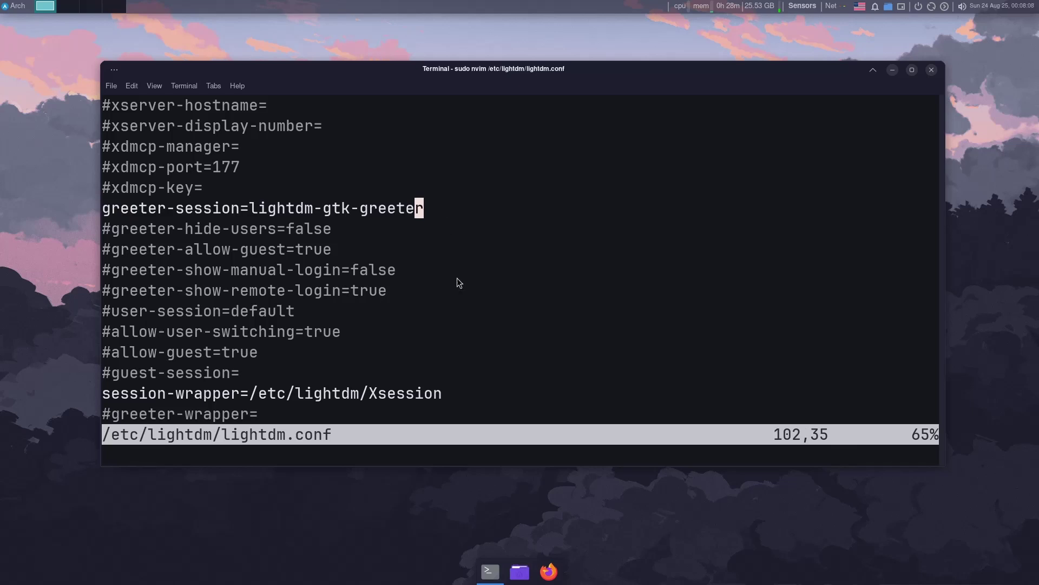
# Switch to Firefox, search the web for "lightdm arch", and open the LightDM page on ArchWiki.
pyautogui.click(548, 571)
pyautogui.click(382, 101)
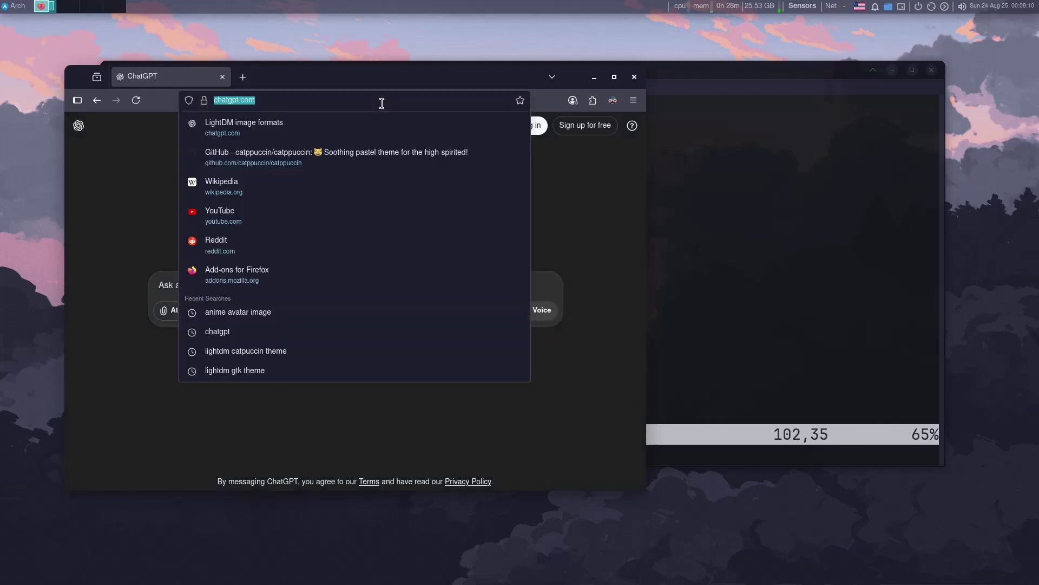
pyautogui.write('lightdmn')
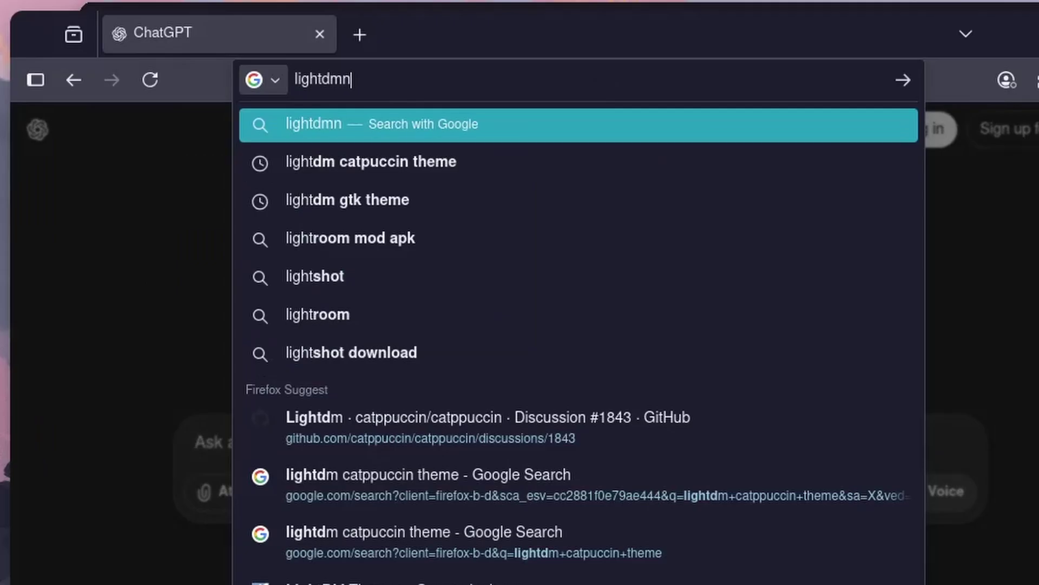
pyautogui.press('BackSpace')
pyautogui.write('arch')
pyautogui.press('Return')
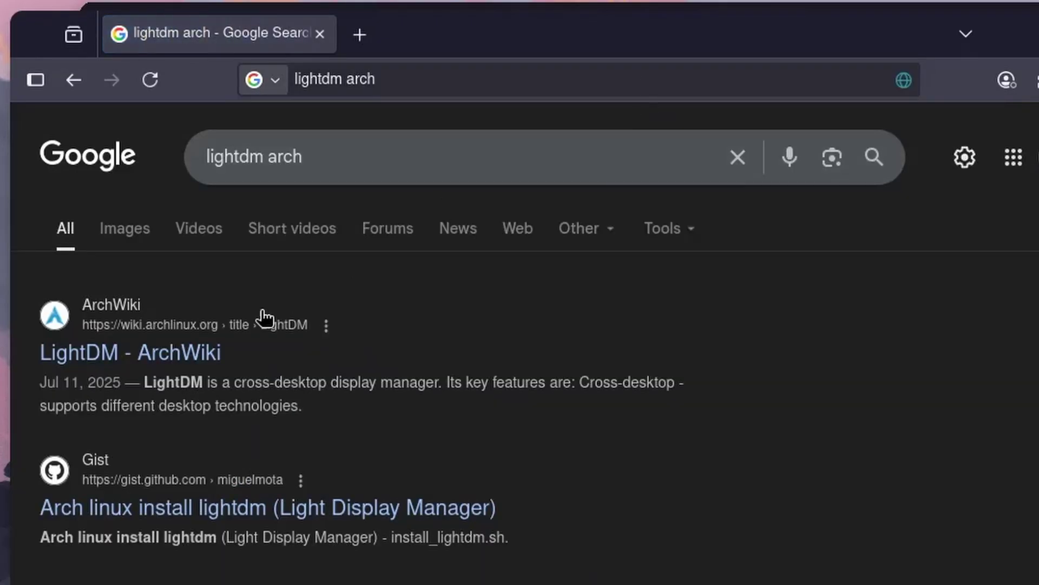
pyautogui.click(184, 356)
# Read through the GTK-based greeters listed under Installation on the LightDM wiki page and close Firefox.
pyautogui.scroll(-10, 181, 341)
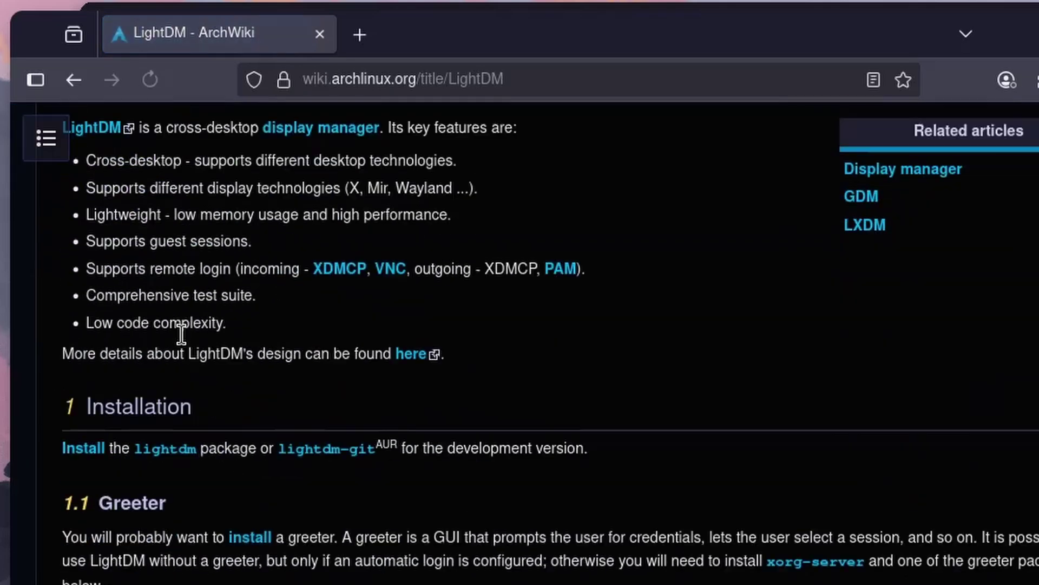
pyautogui.moveTo(81, 392); pyautogui.dragTo(247, 393)
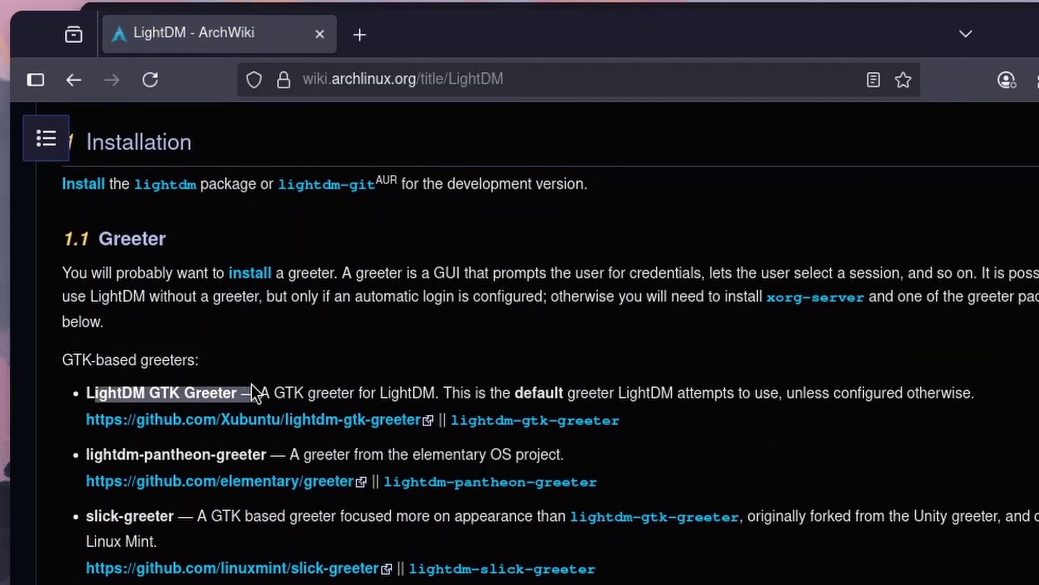
pyautogui.click(252, 391)
pyautogui.moveTo(88, 457); pyautogui.dragTo(236, 453)
pyautogui.click(236, 453)
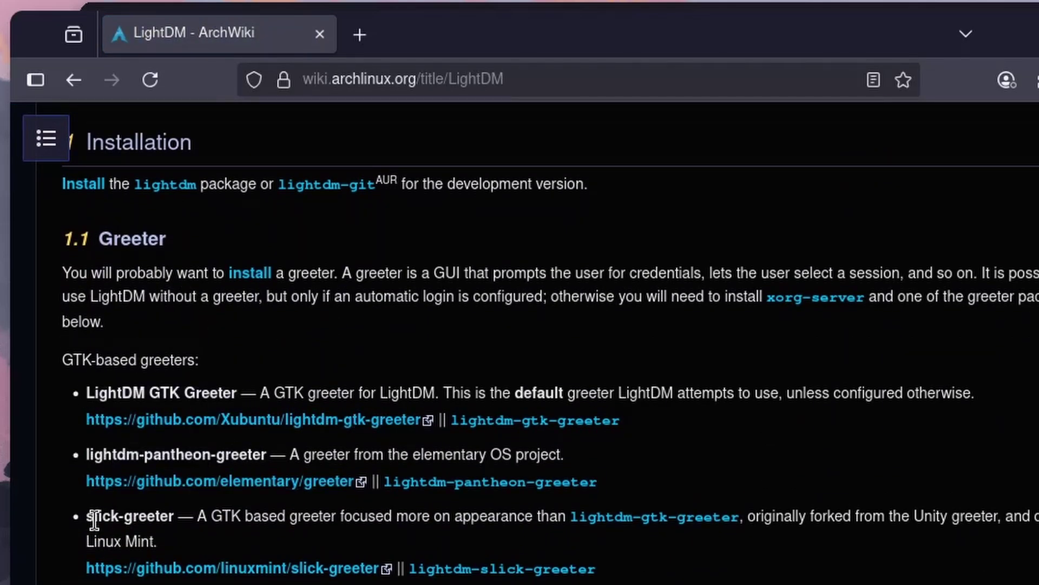
pyautogui.moveTo(95, 516); pyautogui.dragTo(177, 515)
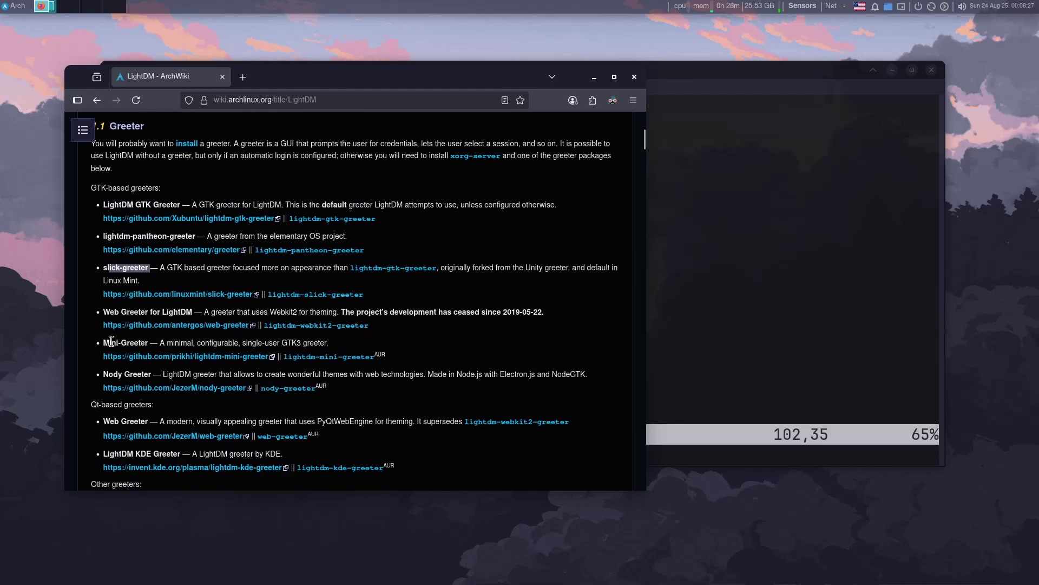
pyautogui.moveTo(110, 343); pyautogui.dragTo(157, 343)
pyautogui.click(156, 344)
pyautogui.moveTo(105, 376); pyautogui.dragTo(184, 375)
pyautogui.click(185, 375)
pyautogui.click(635, 77)
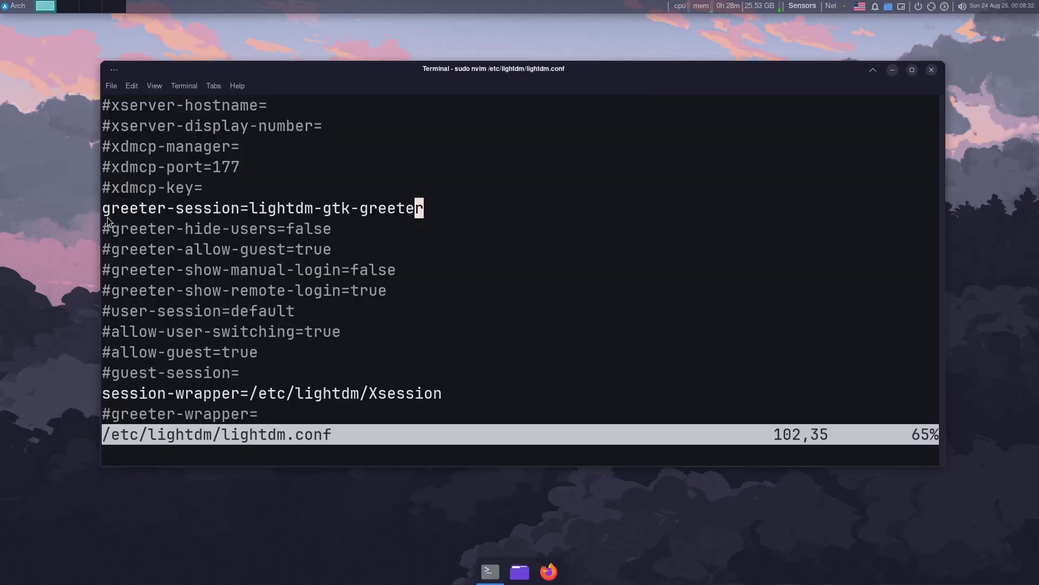
# Examine the uncommented greeter-session line in lightdm.conf, from its first character to the assigned greeter name.
pyautogui.moveTo(103, 209); pyautogui.dragTo(401, 207)
pyautogui.click(410, 208)
pyautogui.click(459, 212)
pyautogui.click(296, 208)
pyautogui.moveTo(424, 208); pyautogui.dragTo(85, 206)
pyautogui.click(262, 205)
pyautogui.click(294, 174)
pyautogui.click(289, 192)
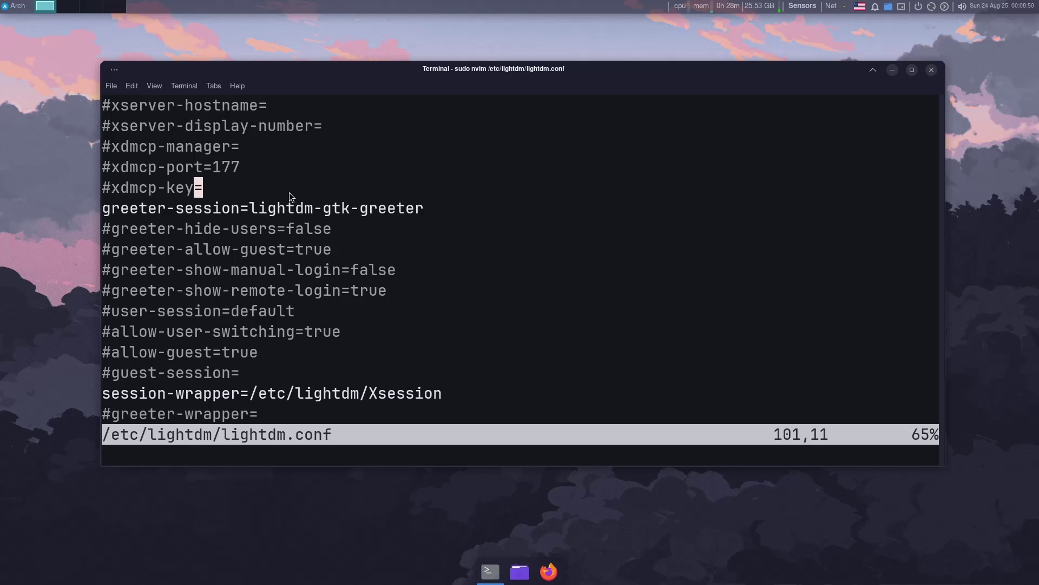
# Search lightdm.conf for "greeter" and highlight the greeter-session setting.
pyautogui.press('/')
pyautogui.write('greeter')
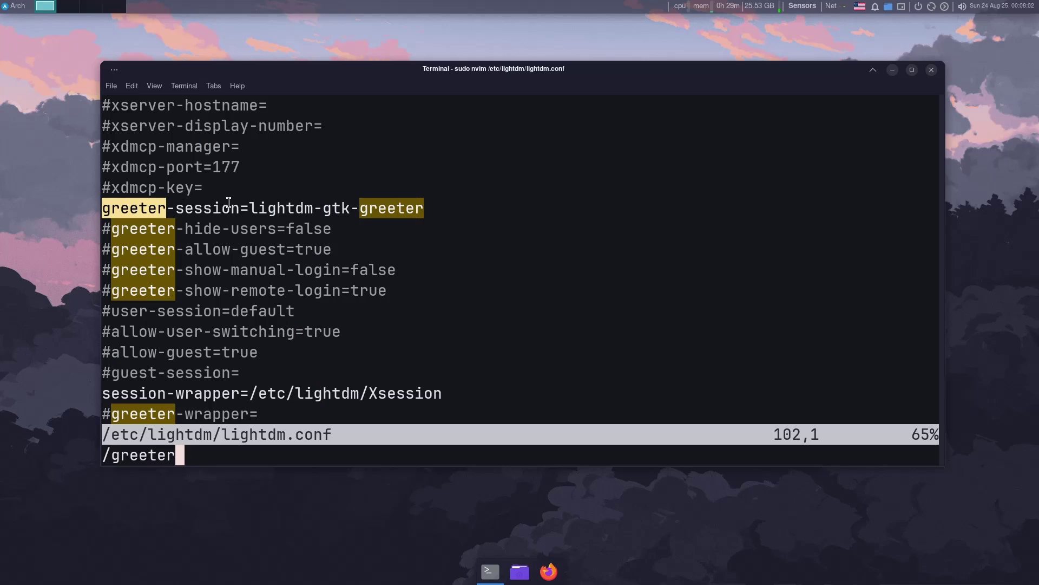
pyautogui.click(180, 188)
pyautogui.moveTo(134, 208); pyautogui.dragTo(290, 203)
# Examine the uncommented display-setup-script line in lightdm.conf and copy the script path assigned to it.
pyautogui.scroll(-2, 307, 204)
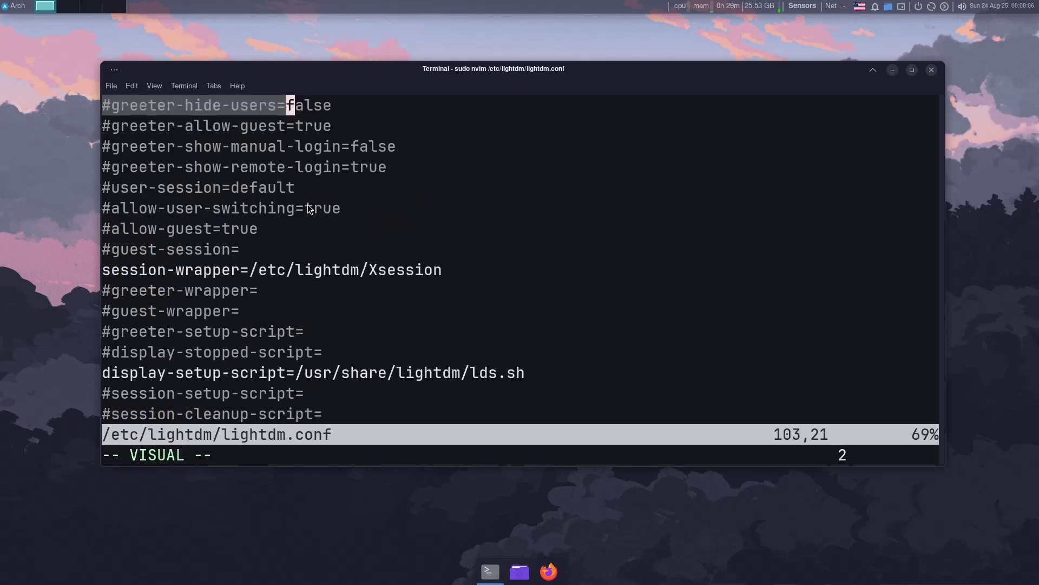
pyautogui.scroll(-1, 308, 208)
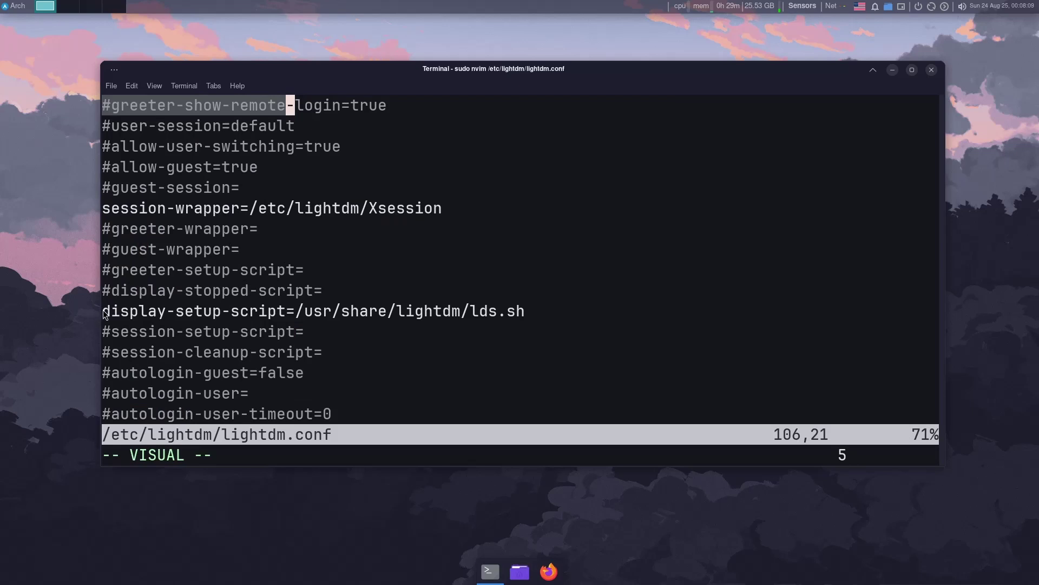
pyautogui.moveTo(104, 311); pyautogui.dragTo(492, 311)
pyautogui.press('Escape')
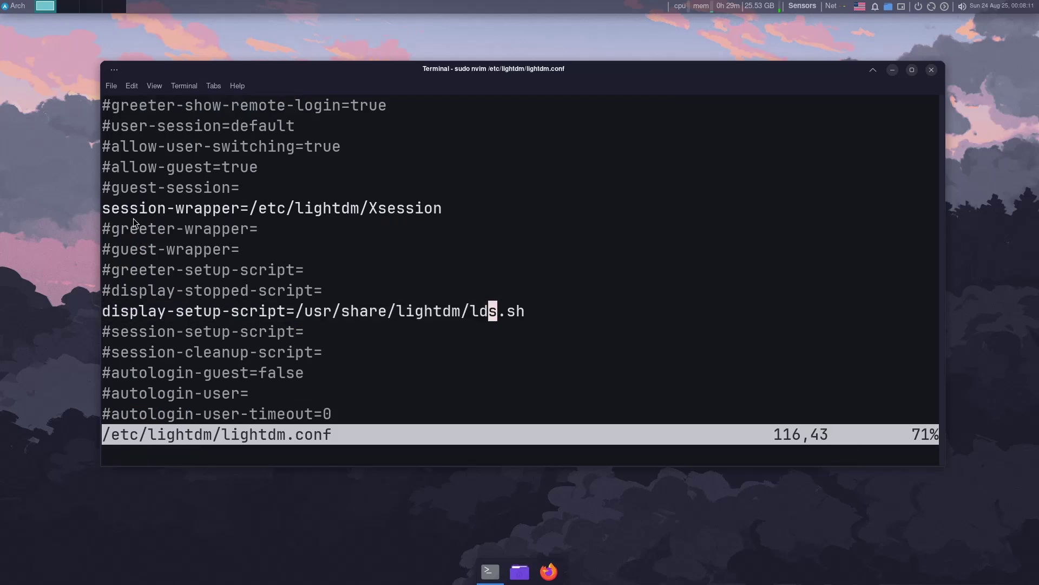
pyautogui.moveTo(105, 310); pyautogui.dragTo(157, 312)
pyautogui.click(275, 309)
pyautogui.click(300, 309)
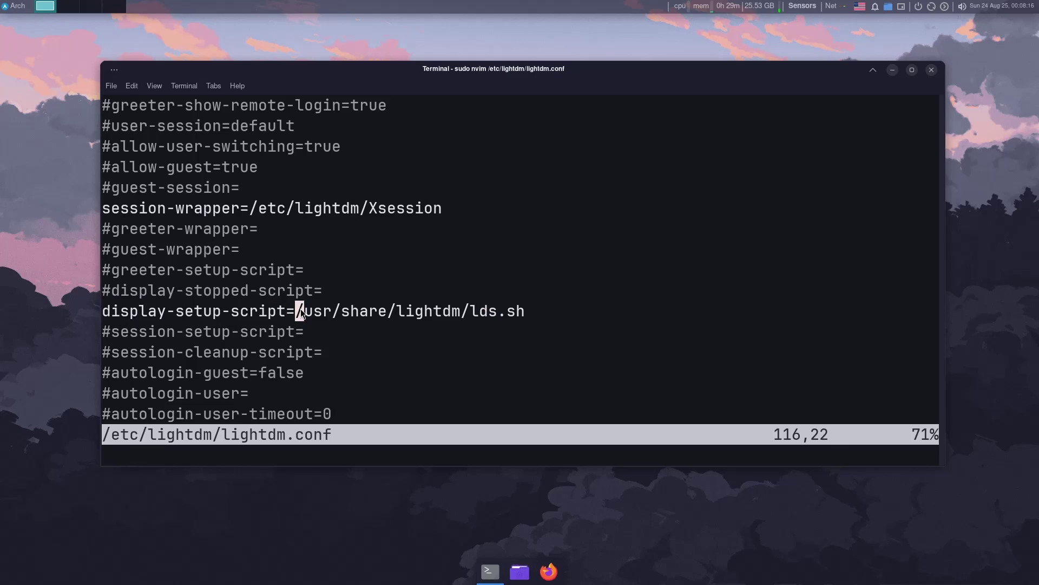
pyautogui.moveTo(301, 313)
pyautogui.mouseDown()
pyautogui.moveTo(553, 307)
pyautogui.moveTo(306, 314)
pyautogui.mouseUp()
pyautogui.click(554, 308)
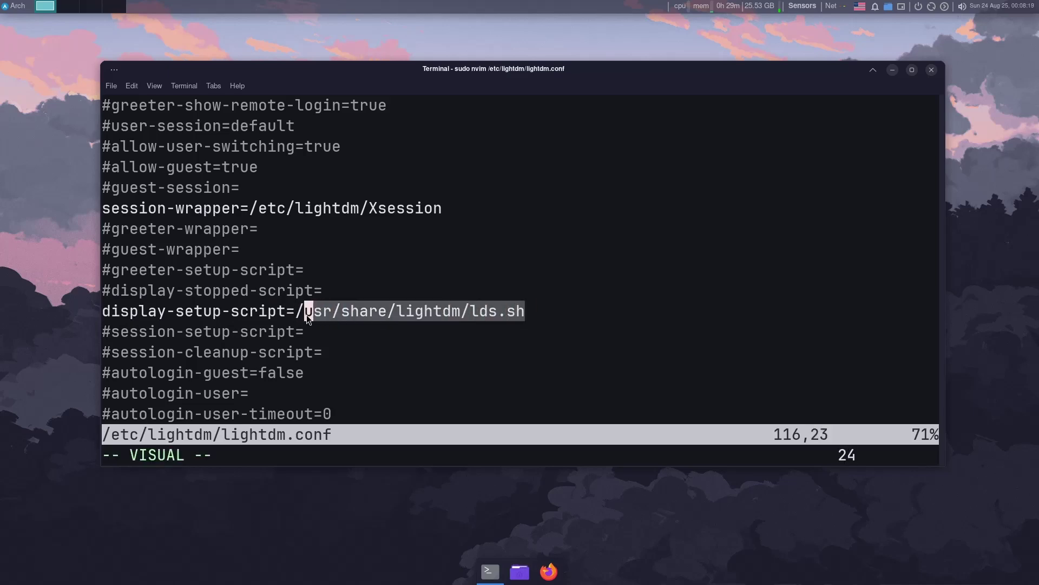
pyautogui.press('y')
# Look over the settings between the greeter-session and display-setup-script lines to check which are uncommented.
pyautogui.scroll(2, 293, 313)
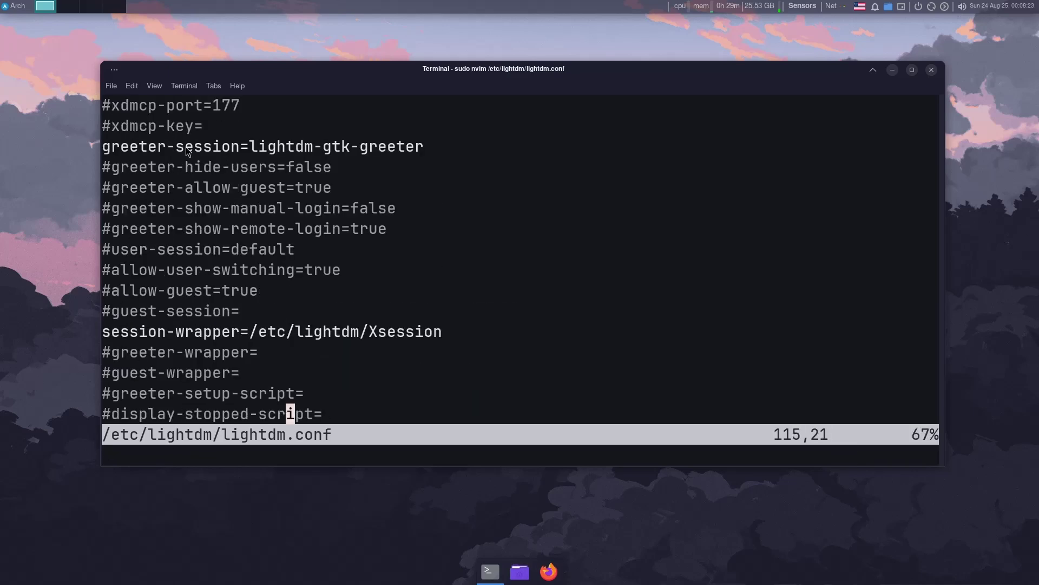
pyautogui.scroll(-6, 199, 268)
pyautogui.scroll(2, 199, 267)
pyautogui.scroll(4, 197, 261)
pyautogui.press('k')
pyautogui.press('k')
pyautogui.press('k')
pyautogui.press('k')
pyautogui.press('k')
pyautogui.press('k')
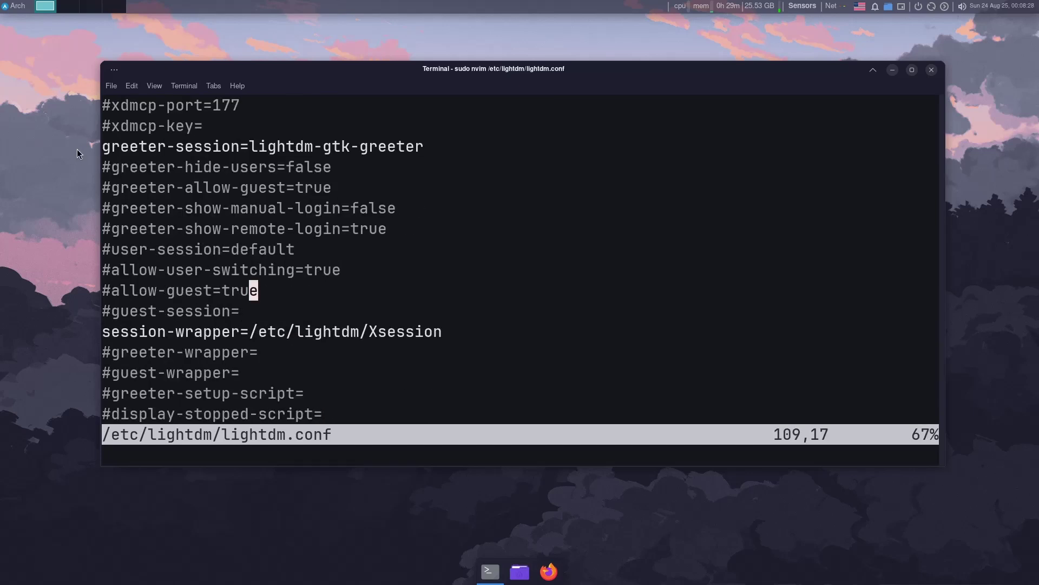
pyautogui.scroll(-1, 303, 338)
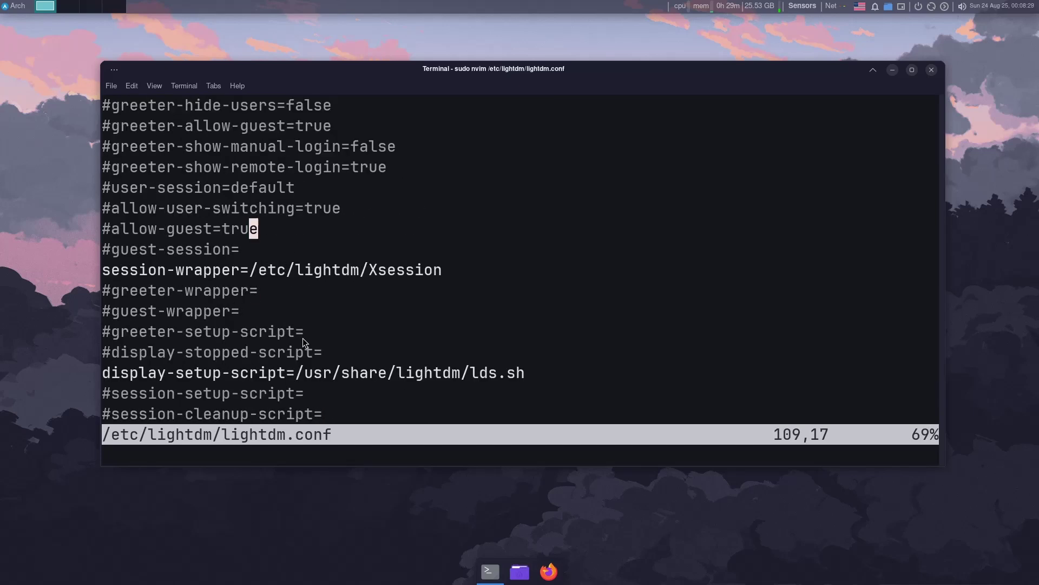
# Recheck the greeter assigned to greeter-session, and save and exit lightdm.conf with :x.
pyautogui.click(422, 334)
pyautogui.scroll(2, 278, 219)
pyautogui.moveTo(253, 207); pyautogui.dragTo(455, 211)
pyautogui.click(456, 212)
pyautogui.write(':x')
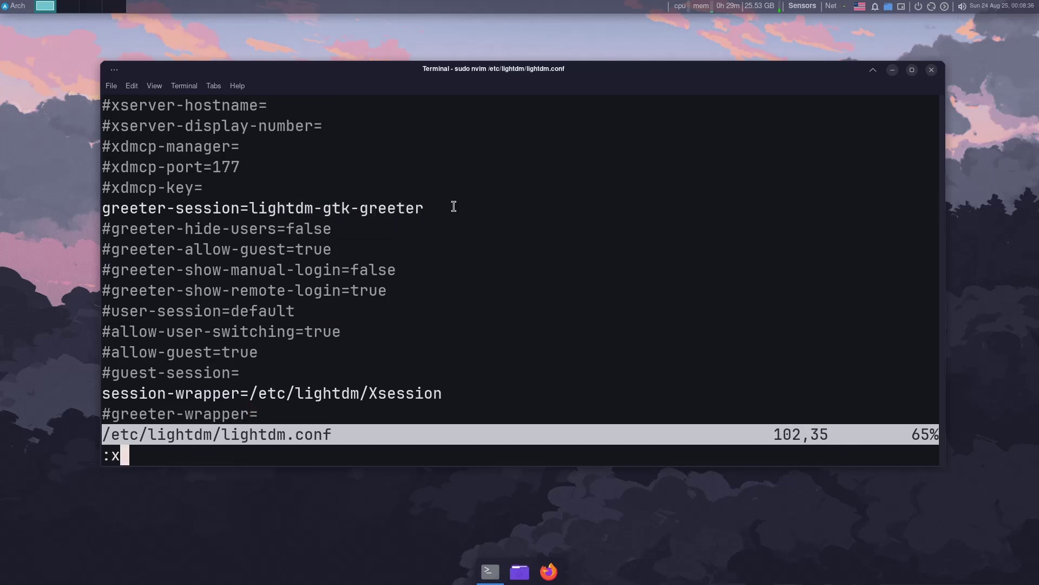
pyautogui.press('Return')
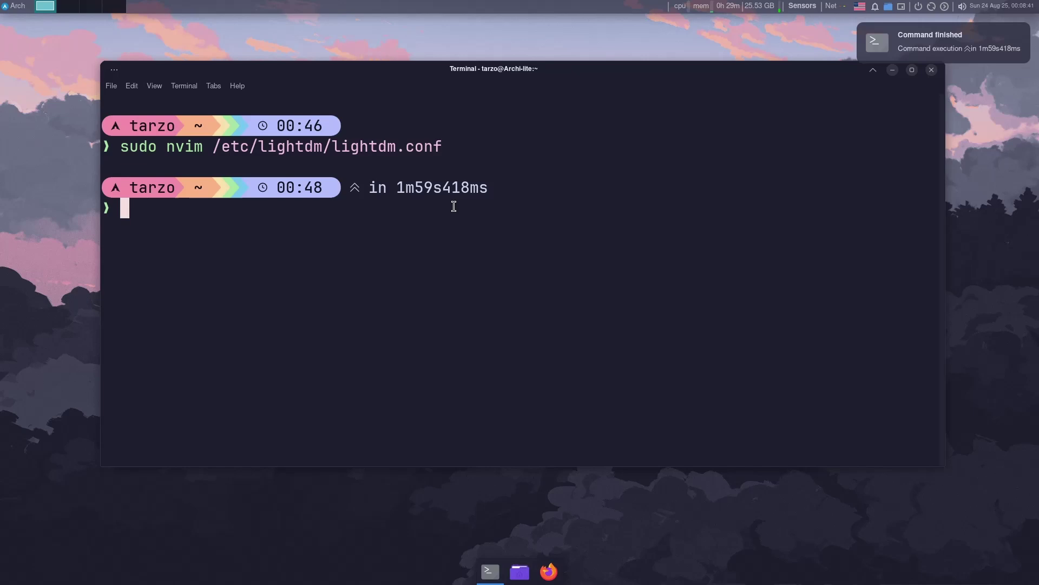
# Adapt the previous command to open /etc/lightdm/lightdm-gtk-greeter.conf in nvim with sudo.
pyautogui.press('Up')
pyautogui.press('BackSpace')
pyautogui.press('BackSpace')
pyautogui.press('BackSpace')
pyautogui.press('BackSpace')
pyautogui.press('BackSpace')
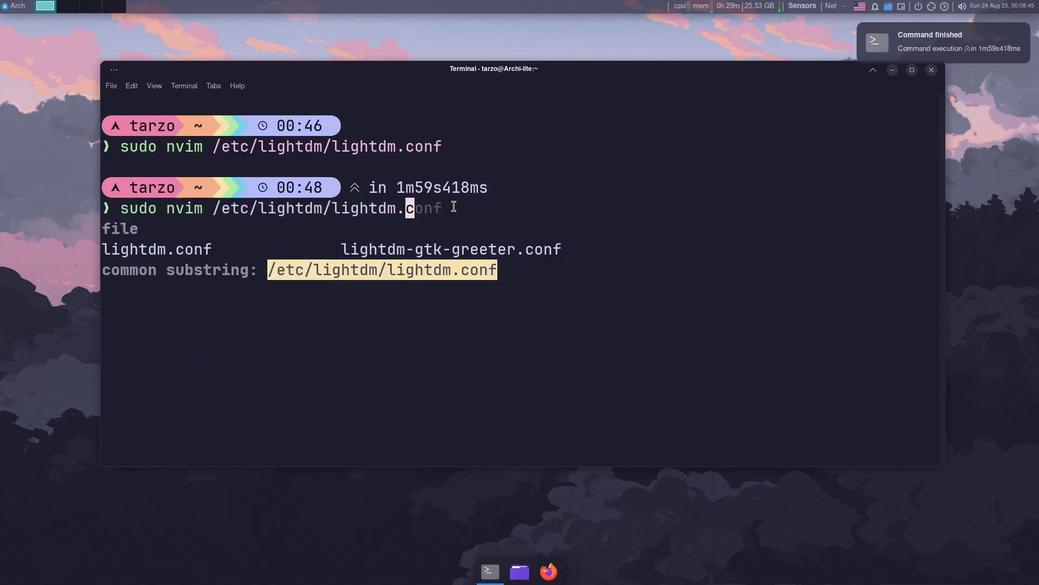
pyautogui.press('BackSpace')
pyautogui.press('Tab')
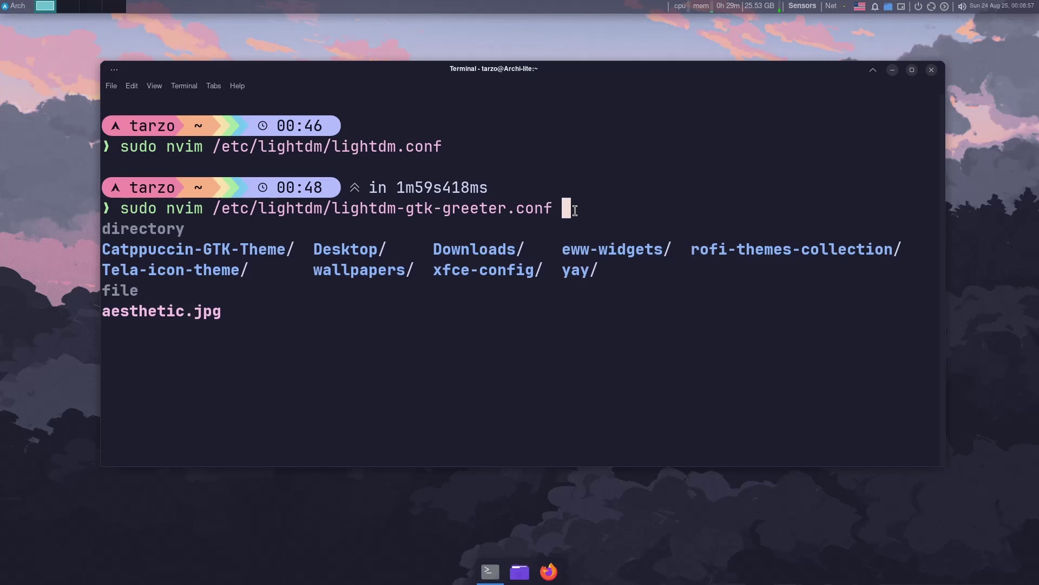
pyautogui.press('BackSpace')
pyautogui.press('Return')
# Examine the theme, background, icon theme and default user image settings in the [greeter] section, particularly the theme-name value.
pyautogui.press('j')
pyautogui.press('j')
pyautogui.press('$')
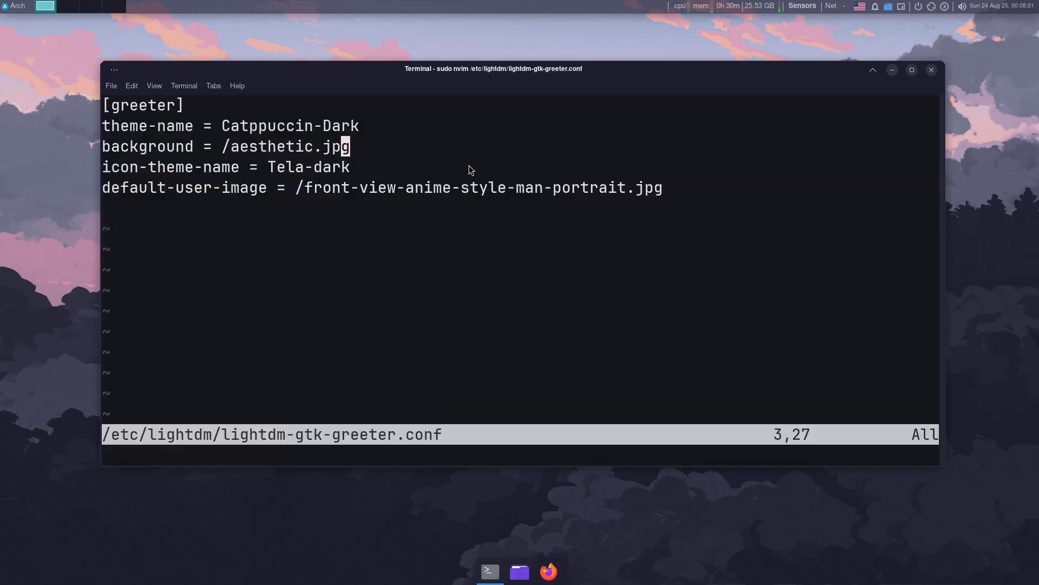
pyautogui.press('j')
pyautogui.press('j')
pyautogui.moveTo(693, 191); pyautogui.dragTo(104, 126)
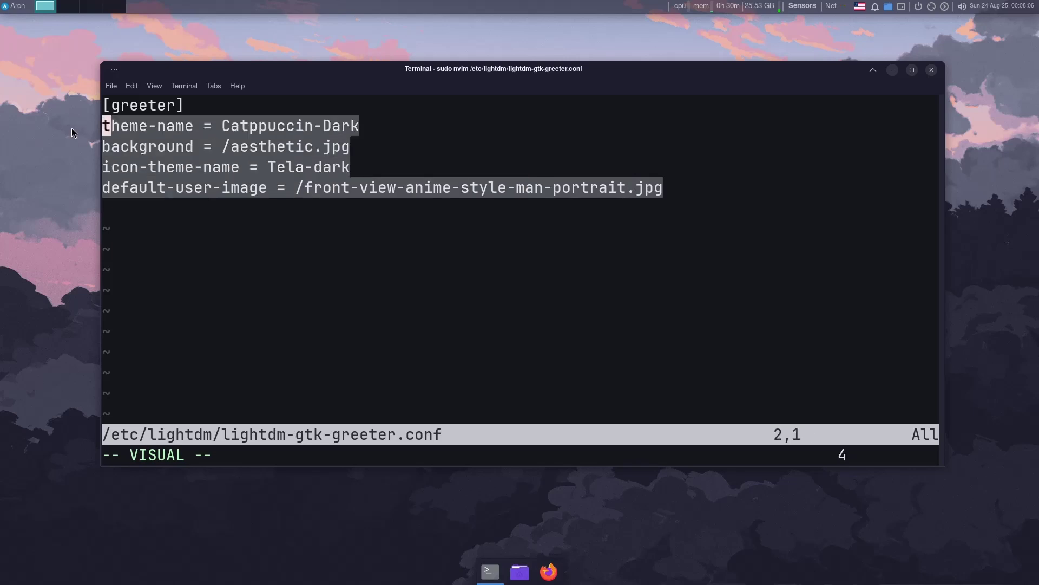
pyautogui.click(327, 127)
pyautogui.click(403, 146)
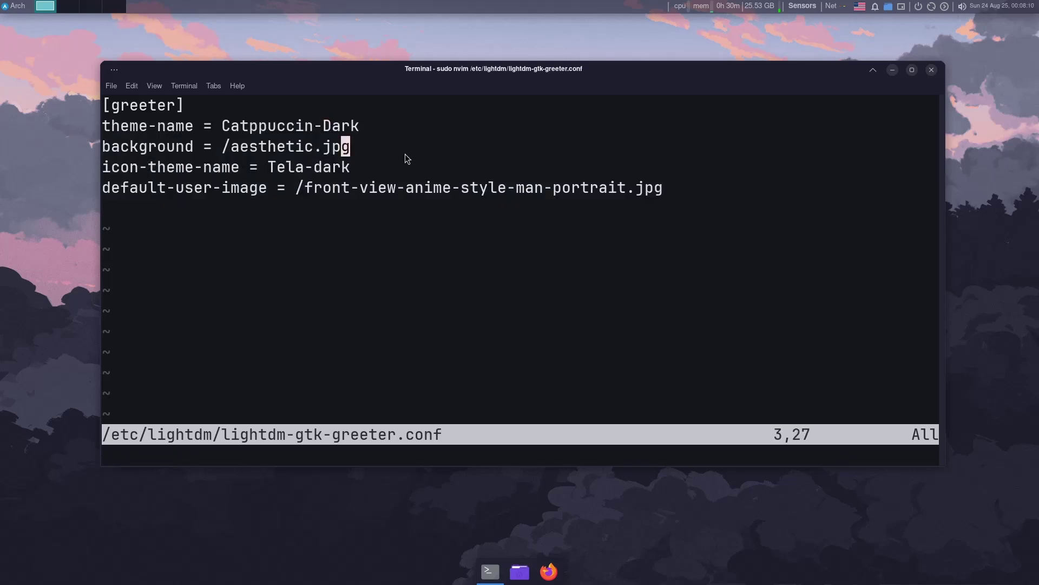
pyautogui.moveTo(105, 126); pyautogui.dragTo(407, 123)
pyautogui.click(407, 123)
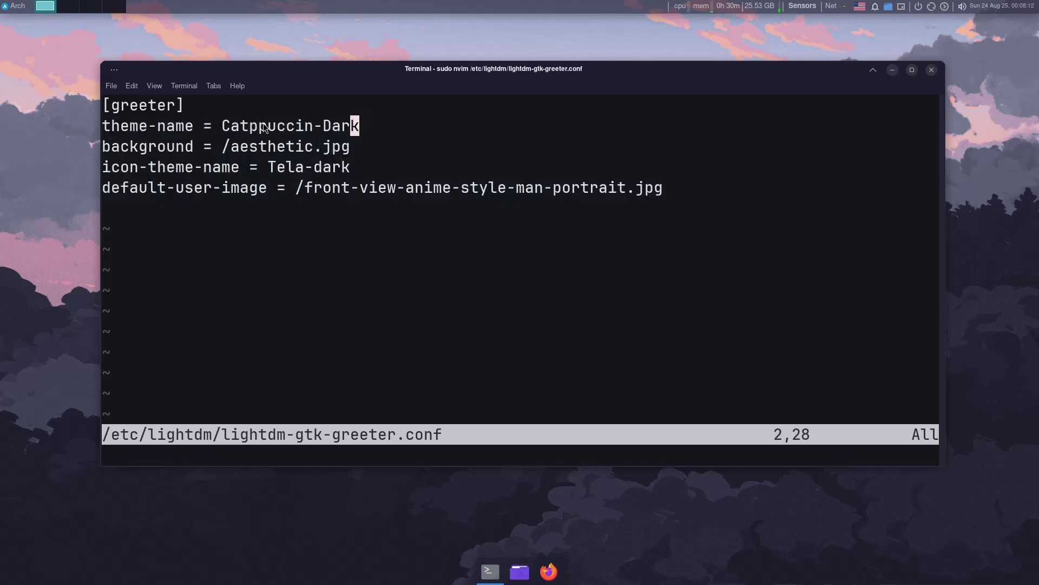
pyautogui.moveTo(217, 125); pyautogui.dragTo(404, 123)
pyautogui.click(403, 122)
# Open a second terminal tab and enter sudo with the completed path /usr/share/themes/ to preview the theme directories.
pyautogui.hotkey('ctrl', 'shift', 't')
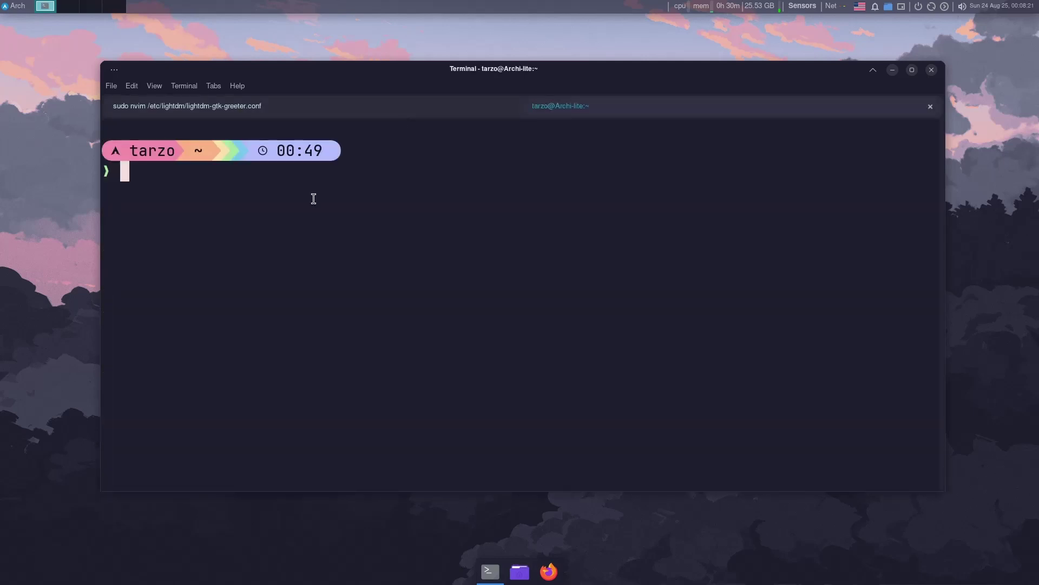
pyautogui.write('sudo')
pyautogui.press('Tab')
pyautogui.press('Tab')
pyautogui.press('Tab')
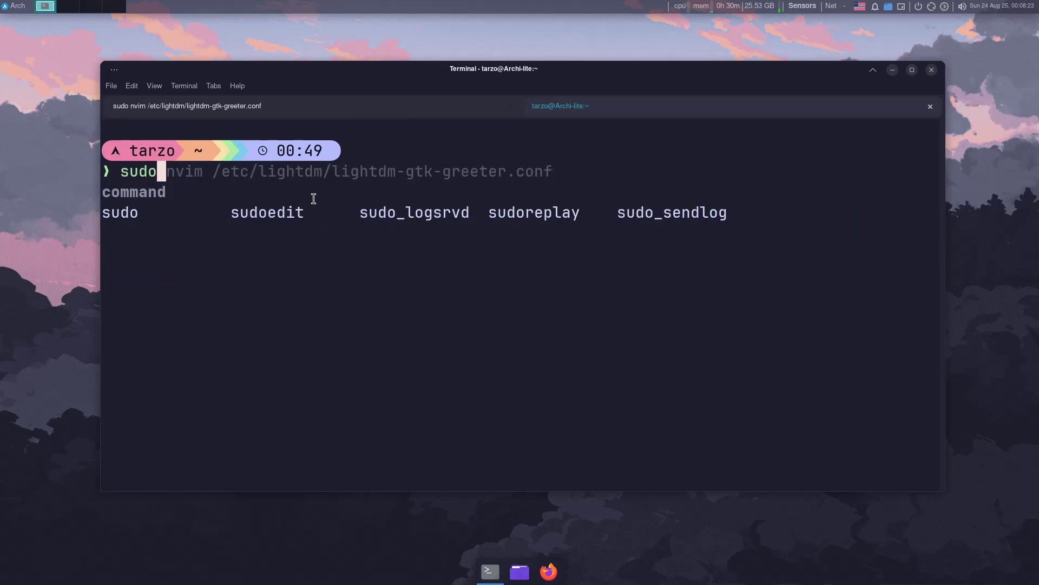
pyautogui.write('/')
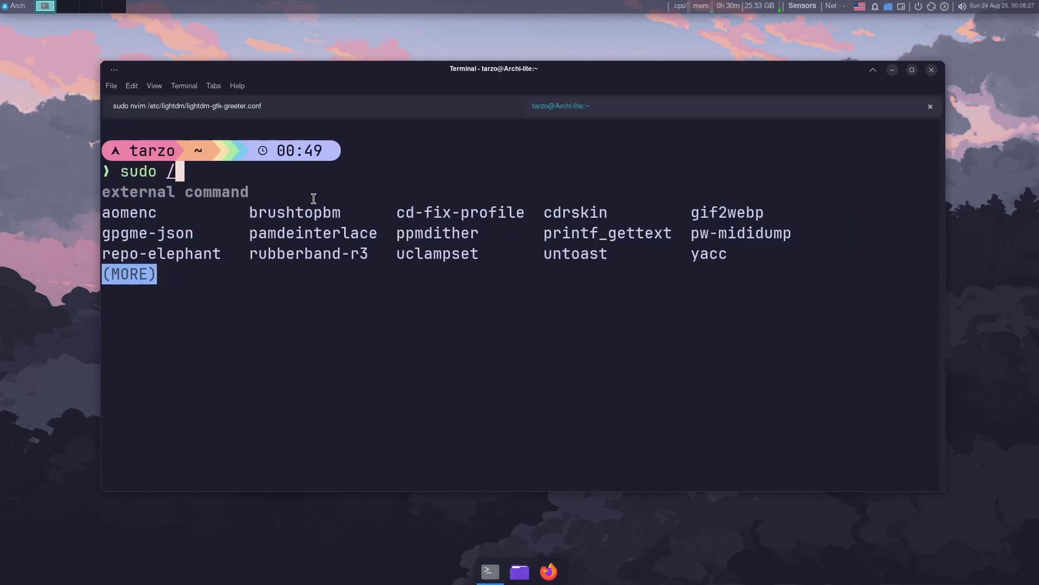
pyautogui.press('Tab')
pyautogui.write('us')
pyautogui.press('Tab')
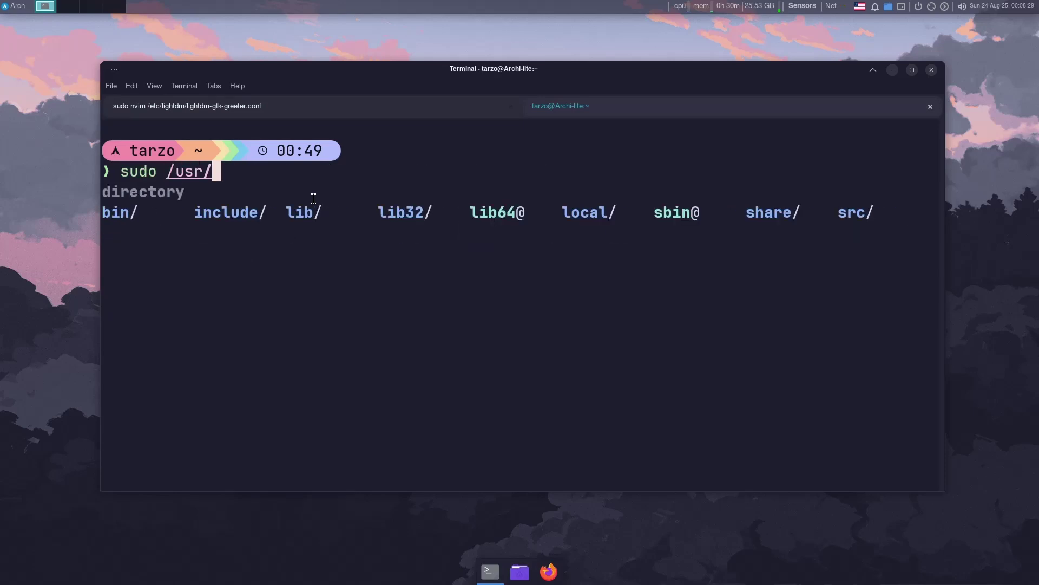
pyautogui.write('sh')
pyautogui.press('Tab')
pyautogui.write('them')
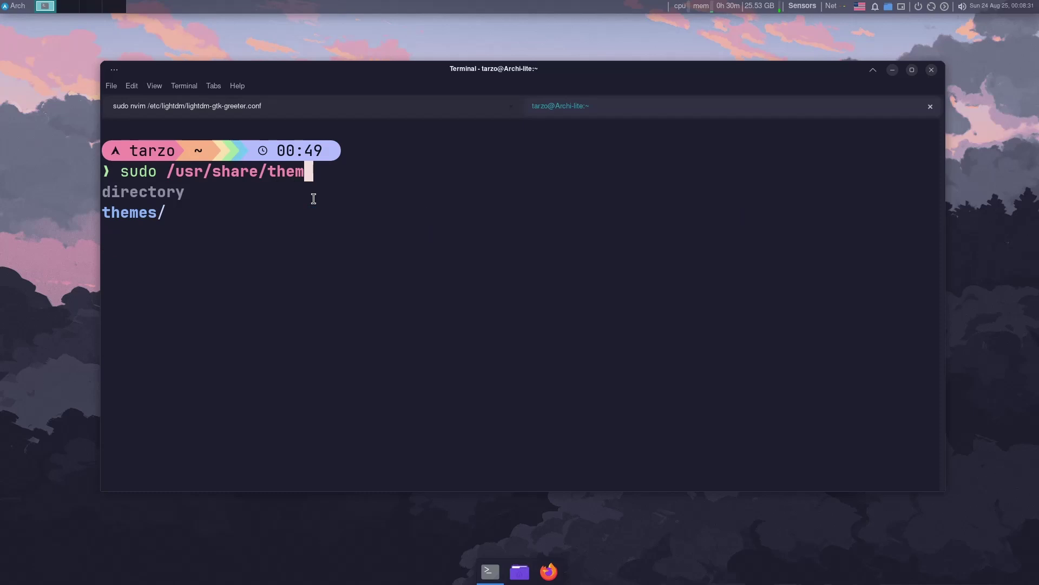
pyautogui.press('Tab')
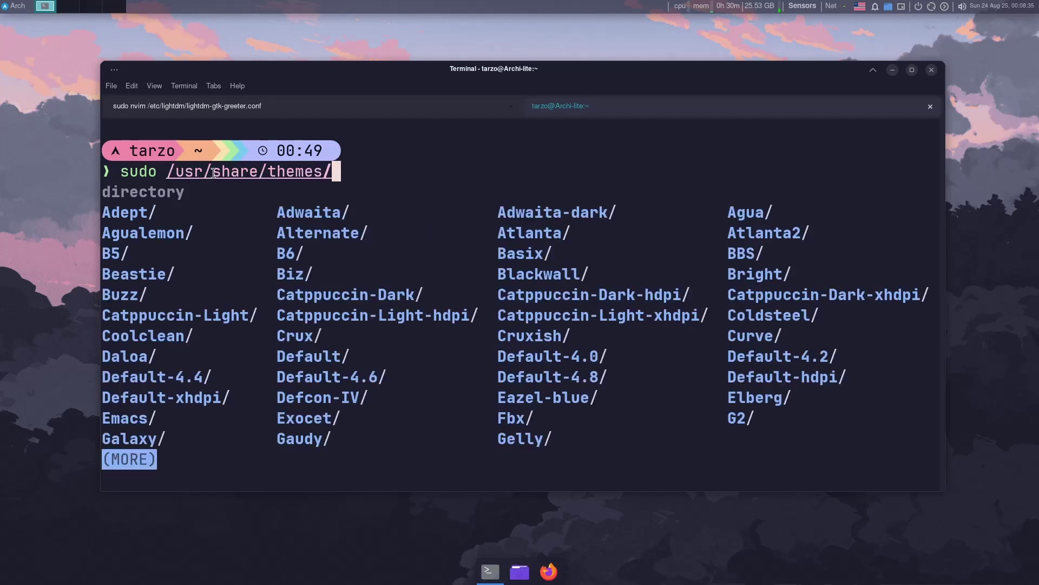
pyautogui.moveTo(102, 208); pyautogui.dragTo(931, 424)
pyautogui.moveTo(167, 171); pyautogui.dragTo(381, 176)
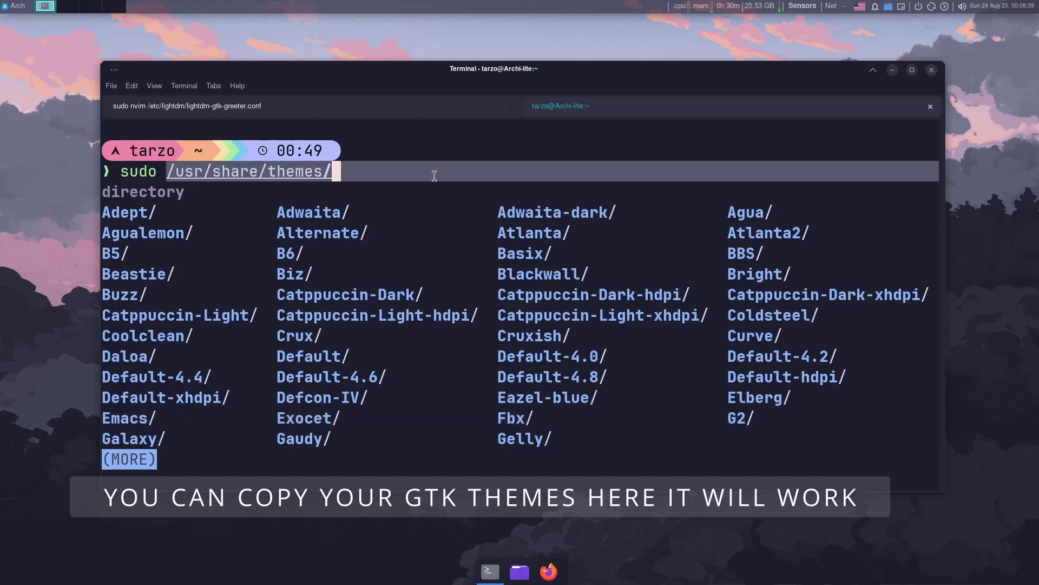
pyautogui.click(381, 175)
# Replace sudo with ls before the path and run ls /usr/share/themes to list the installed themes.
pyautogui.press('BackSpace')
pyautogui.press('Left')
pyautogui.press('Left')
pyautogui.press('Left')
pyautogui.press('Left')
pyautogui.press('Left')
pyautogui.press('Left')
pyautogui.press('Left')
pyautogui.press('Left')
pyautogui.press('Left')
pyautogui.press('Left')
pyautogui.press('Left')
pyautogui.press('Left')
pyautogui.press('Left')
pyautogui.press('Left')
pyautogui.press('Left')
pyautogui.press('Left')
pyautogui.press('Left')
pyautogui.press('Left')
pyautogui.press('BackSpace')
pyautogui.press('BackSpace')
pyautogui.press('BackSpace')
pyautogui.press('BackSpace')
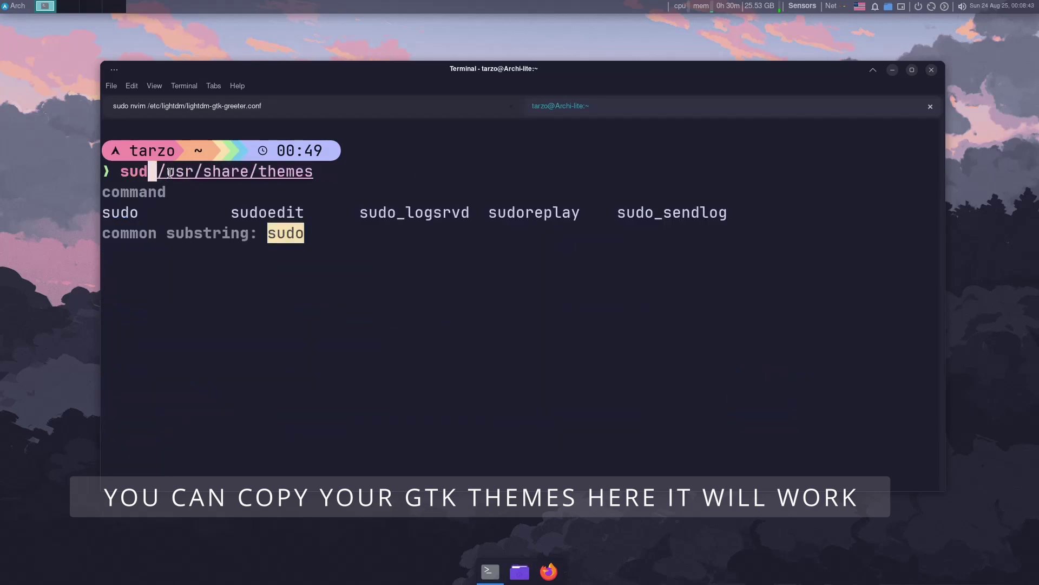
pyautogui.write('ls')
pyautogui.press('Return')
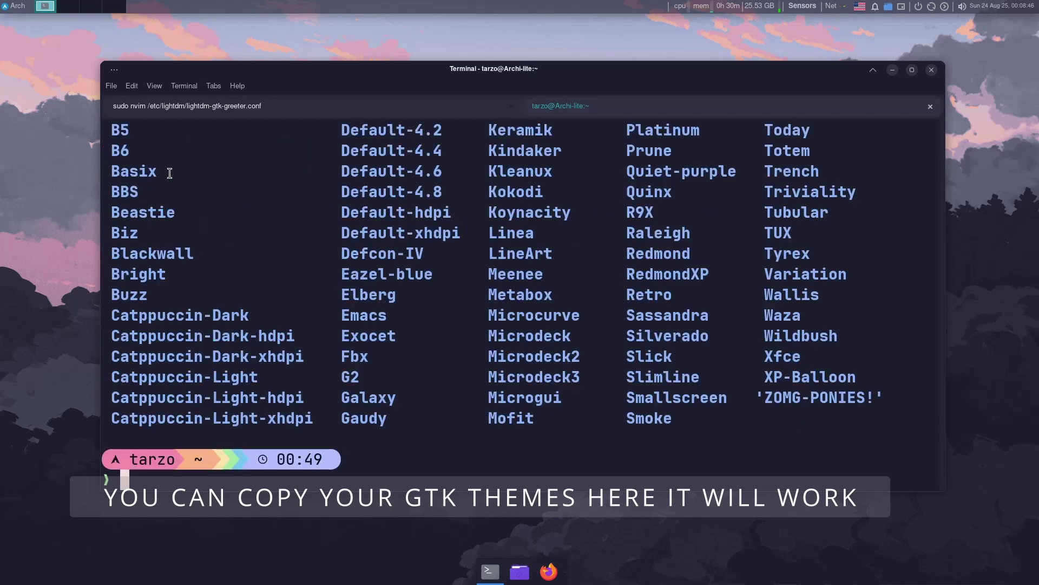
# Examine the Catppuccin variants in the theme listing, and clear the terminal.
pyautogui.scroll(1, 255, 297)
pyautogui.scroll(-1, 267, 298)
pyautogui.moveTo(111, 316)
pyautogui.mouseDown()
pyautogui.moveTo(299, 330)
pyautogui.moveTo(109, 318)
pyautogui.mouseUp()
pyautogui.click(128, 329)
pyautogui.click(156, 359)
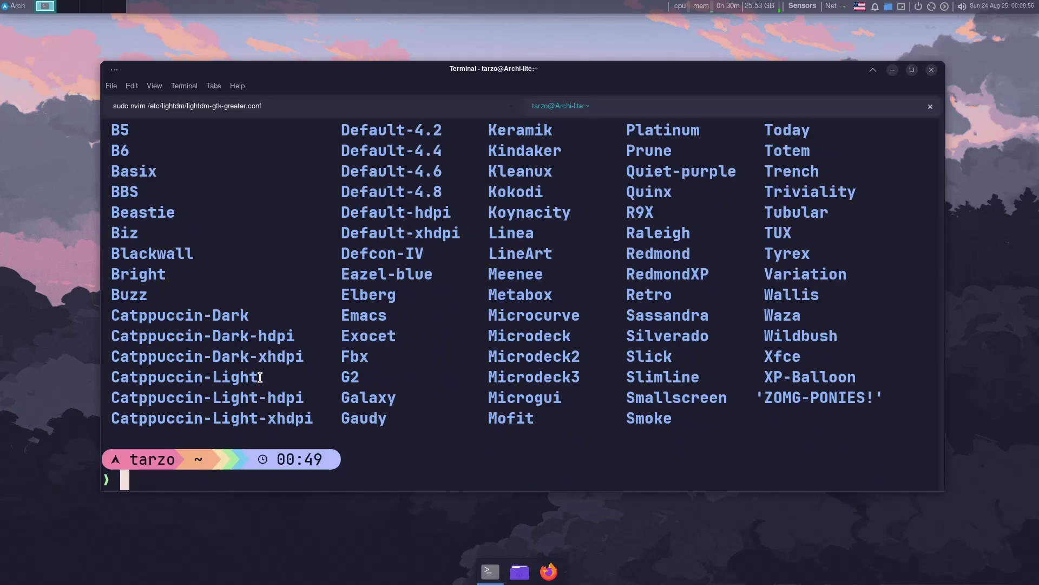
pyautogui.scroll(3, 251, 311)
pyautogui.scroll(-3, 255, 316)
pyautogui.moveTo(124, 323); pyautogui.dragTo(312, 321)
pyautogui.click(291, 331)
pyautogui.write('clear')
pyautogui.press('Return')
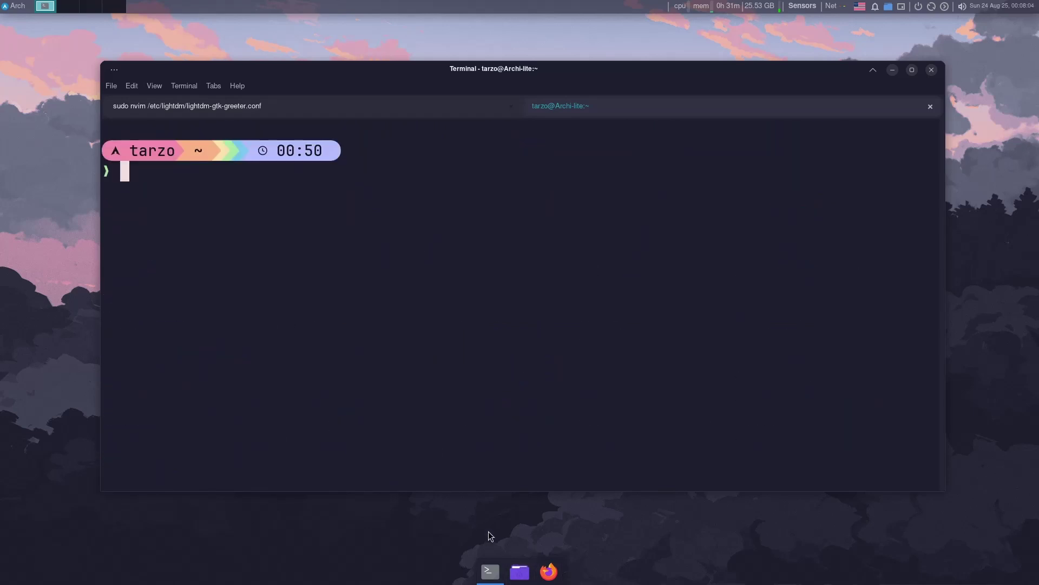
# Open Firefox and search Google for "catpuccin gtk theme".
pyautogui.click(548, 571)
pyautogui.moveTo(369, 111); pyautogui.dragTo(384, 100)
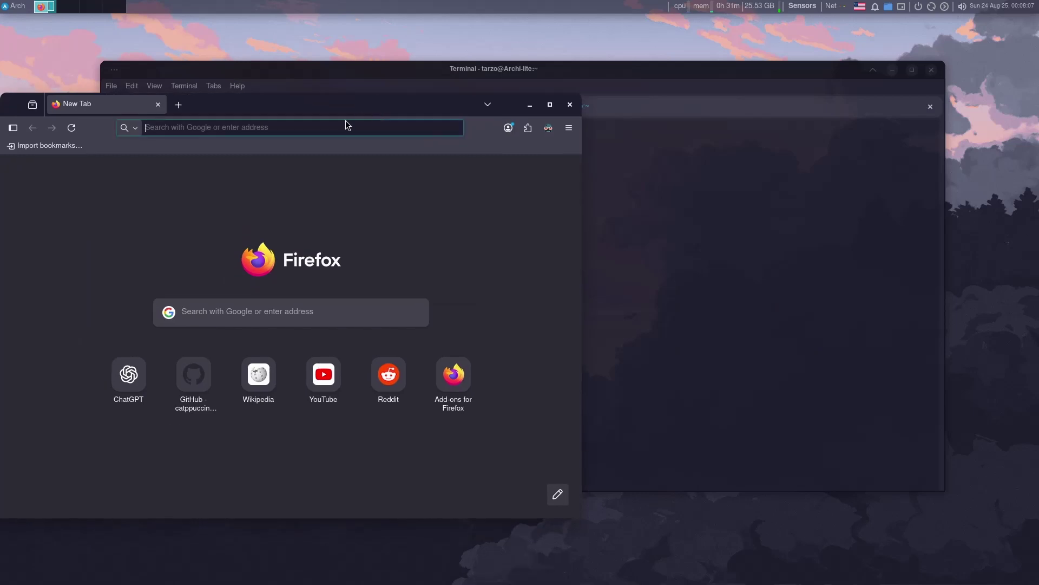
pyautogui.click(341, 129)
pyautogui.write('catpucc')
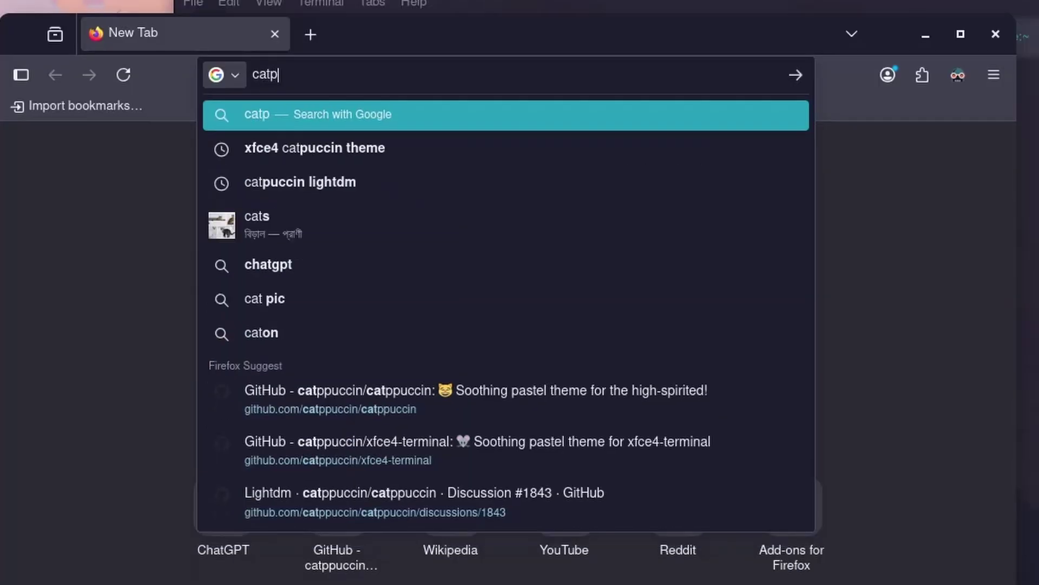
pyautogui.press('Down')
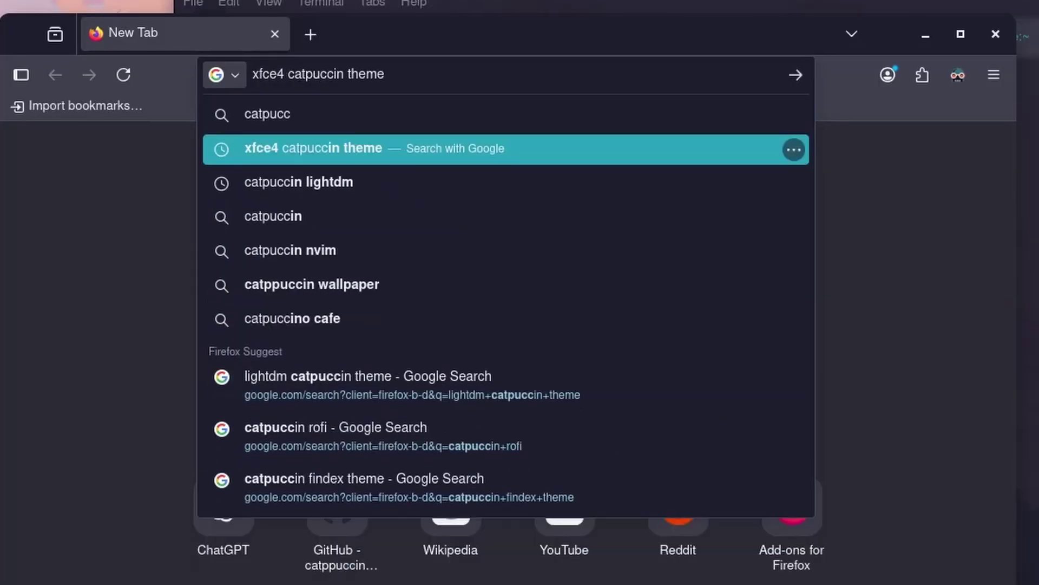
pyautogui.press('Down')
pyautogui.press('Up')
pyautogui.press('Up')
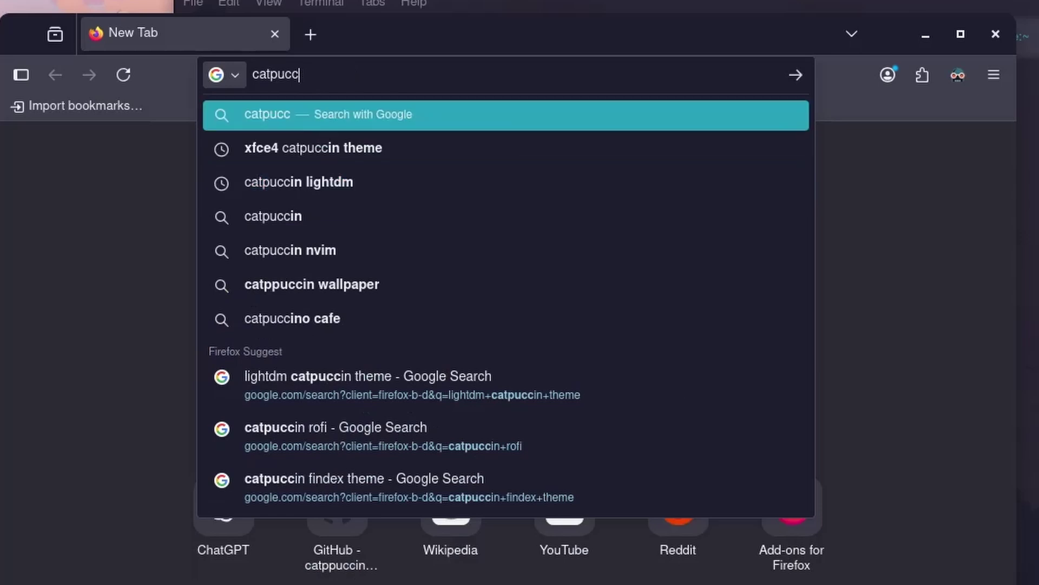
pyautogui.write('in gtk theme')
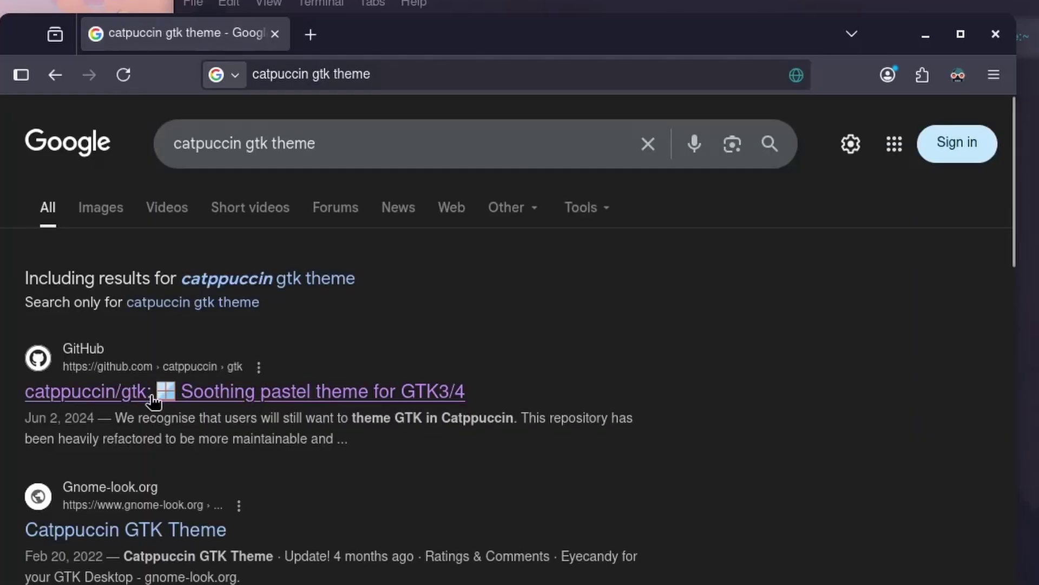
# Open the catppuccin/gtk GitHub repository from the search results and display its HTTPS clone URL.
pyautogui.click(280, 394)
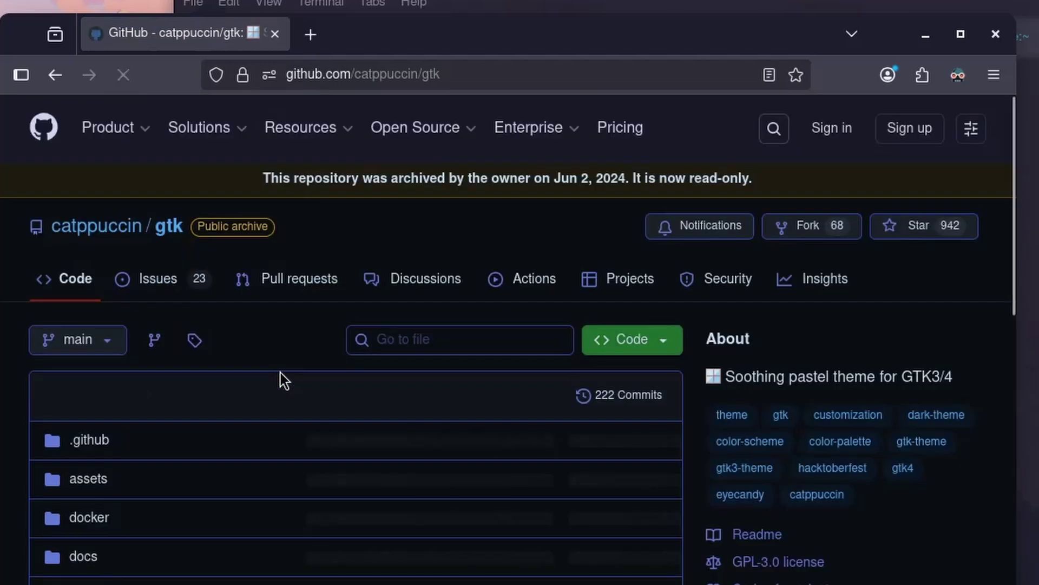
pyautogui.scroll(-3, 278, 379)
pyautogui.click(610, 146)
pyautogui.scroll(-4, 564, 240)
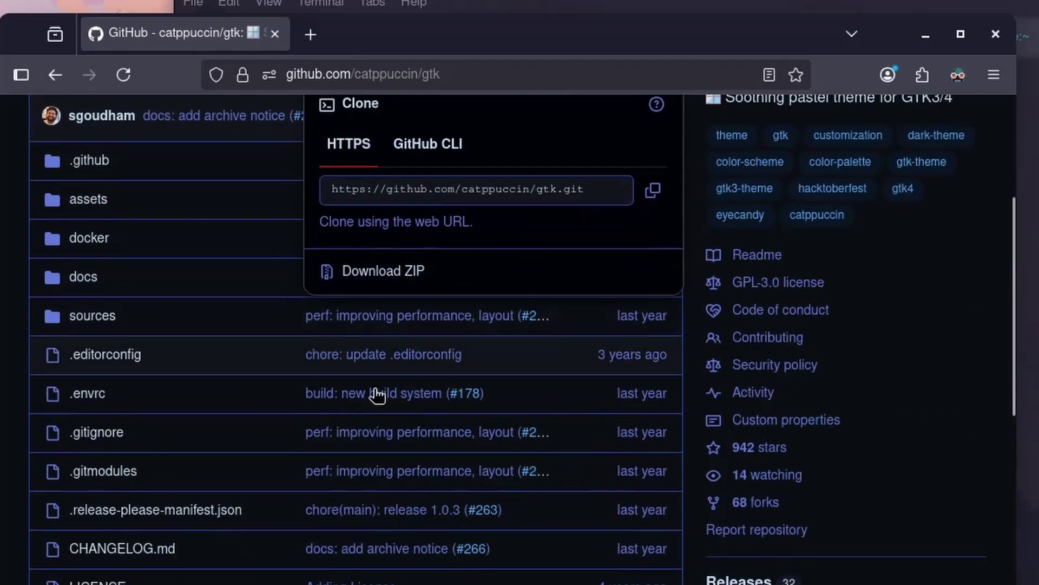
pyautogui.scroll(2, 552, 376)
# Switch to the terminal and begin a git clone command at the prompt.
pyautogui.hotkey('alt', 'Tab')
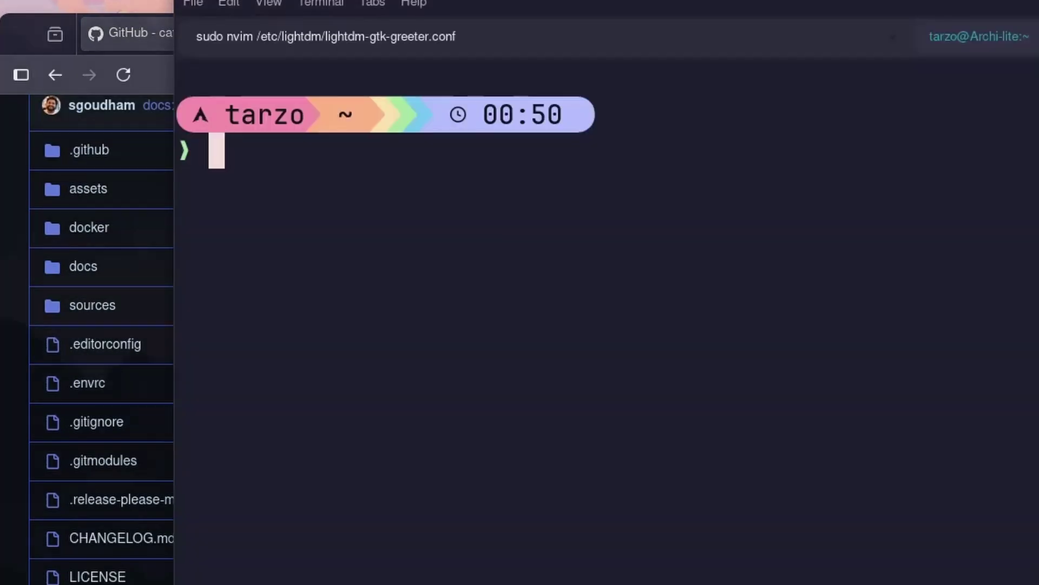
pyautogui.write('git clo')
pyautogui.write('ne')
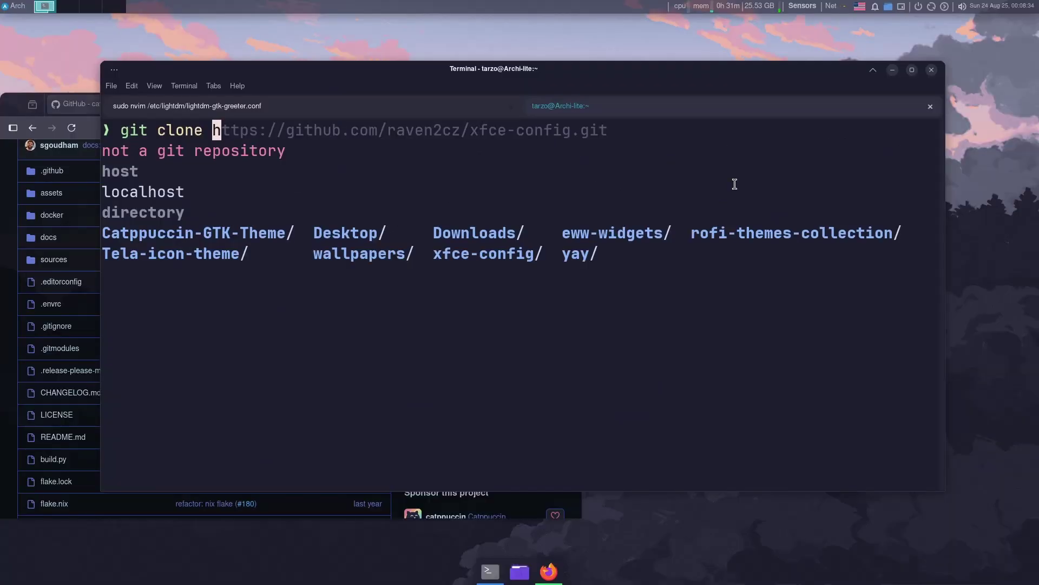
pyautogui.press('Up')
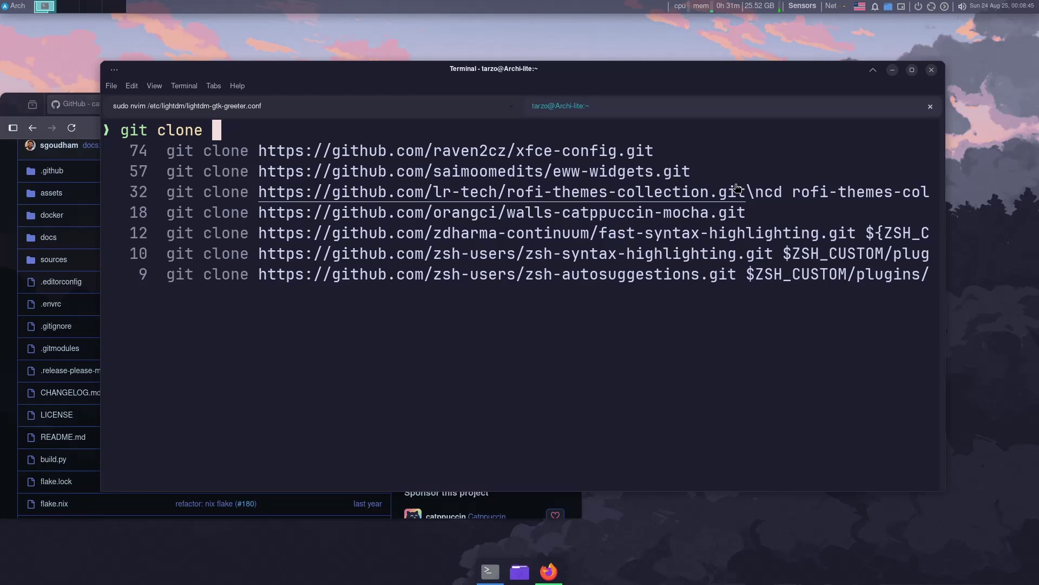
pyautogui.press('Down')
pyautogui.press('Down')
pyautogui.press('Down')
pyautogui.press('Down')
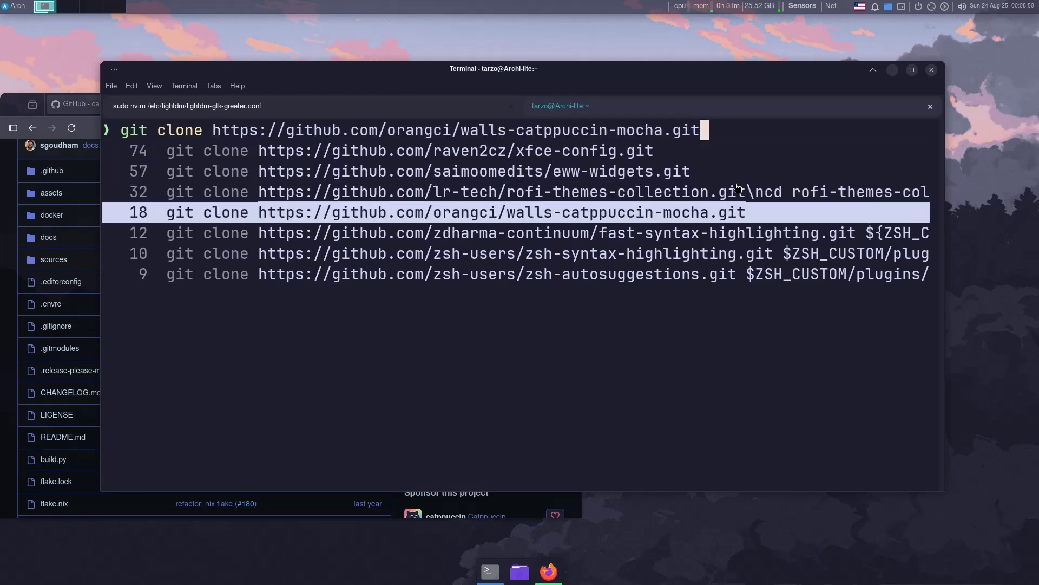
pyautogui.press('Up')
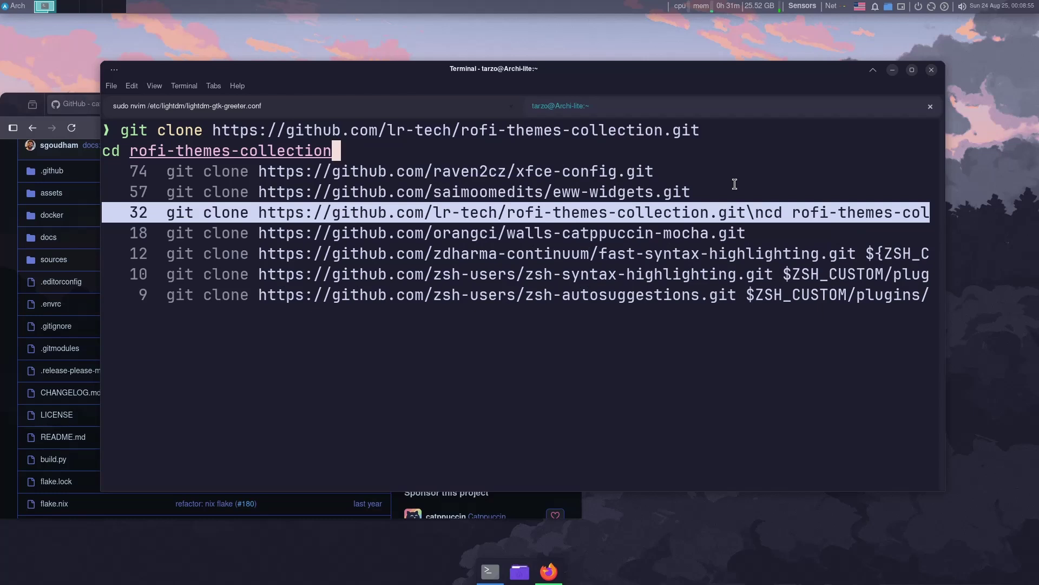
pyautogui.press('Down')
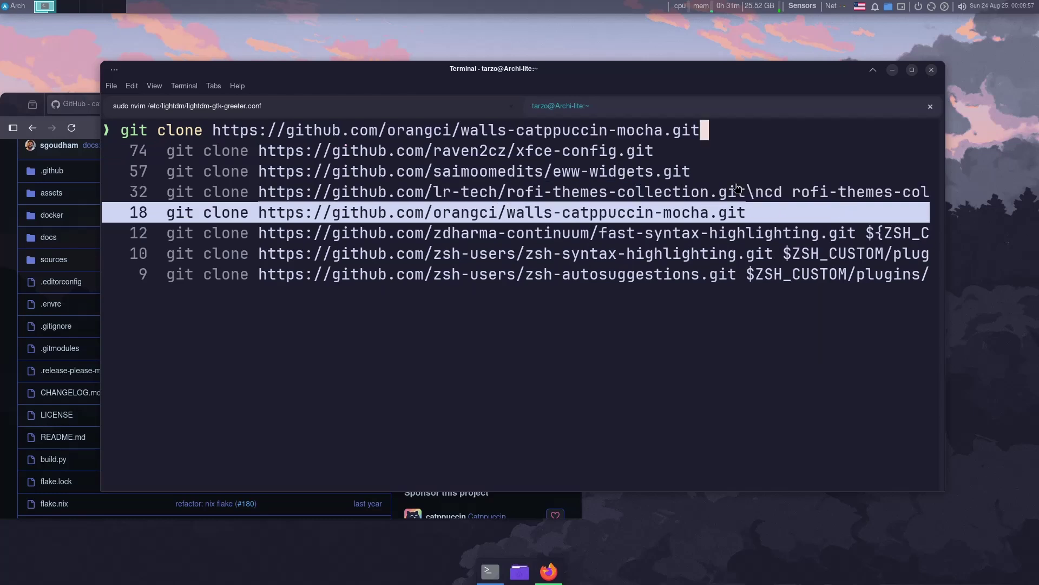
pyautogui.press('Down')
pyautogui.press('Up')
pyautogui.press('Up')
pyautogui.press('Up')
pyautogui.press('Up')
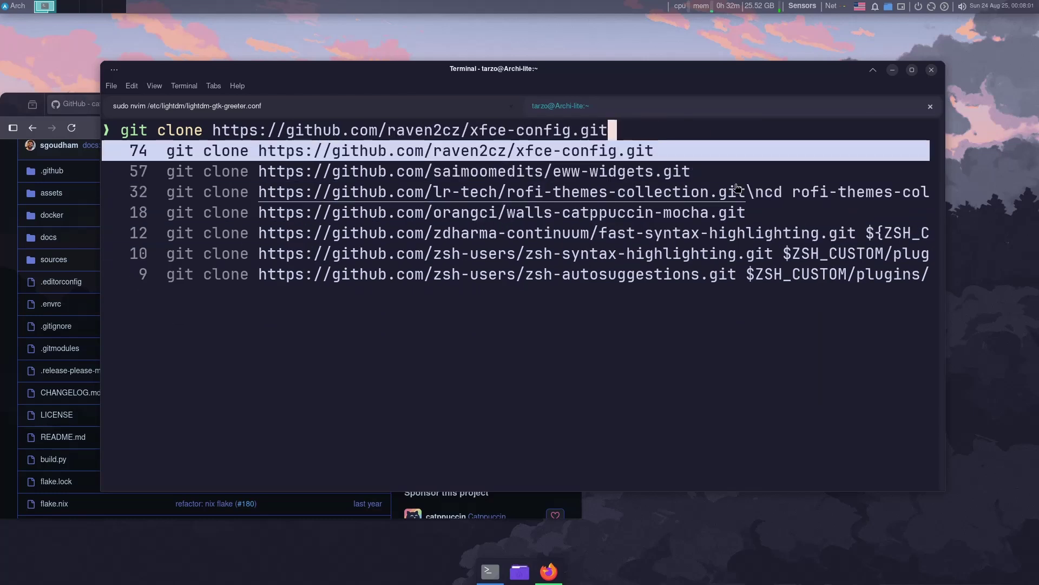
pyautogui.press('BackSpace')
pyautogui.press('BackSpace')
pyautogui.press('BackSpace')
pyautogui.press('BackSpace')
pyautogui.press('BackSpace')
pyautogui.press('BackSpace')
pyautogui.press('BackSpace')
pyautogui.press('BackSpace')
pyautogui.press('BackSpace')
pyautogui.press('BackSpace')
pyautogui.press('BackSpace')
pyautogui.press('BackSpace')
pyautogui.press('BackSpace')
pyautogui.press('BackSpace')
pyautogui.press('BackSpace')
pyautogui.press('BackSpace')
pyautogui.press('BackSpace')
pyautogui.press('BackSpace')
pyautogui.press('BackSpace')
pyautogui.press('BackSpace')
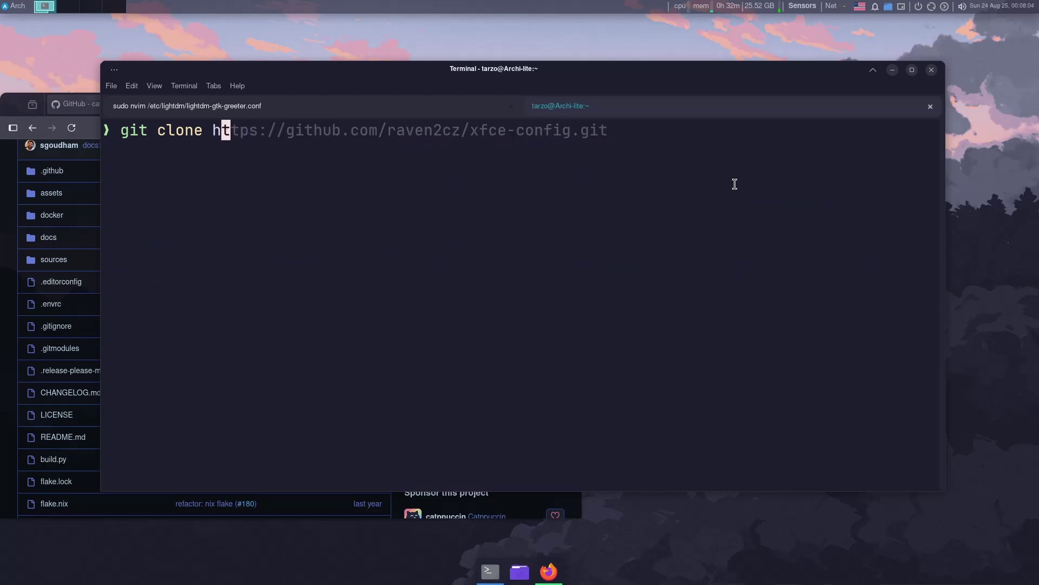
pyautogui.press('BackSpace')
pyautogui.click(49, 108)
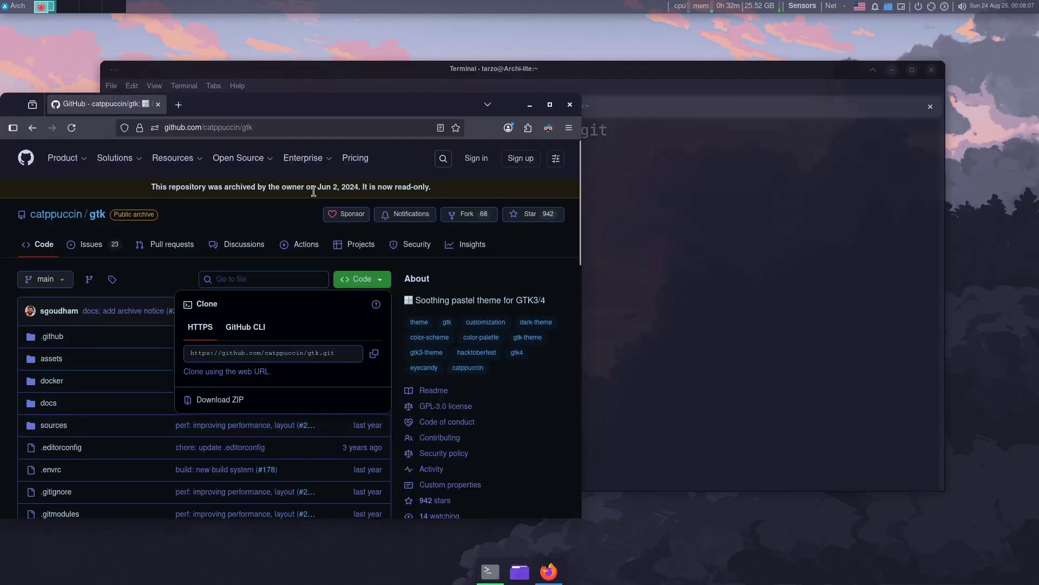
pyautogui.click(374, 357)
pyautogui.click(696, 255)
pyautogui.write('https://github.com/catppuccin/gtk.git')
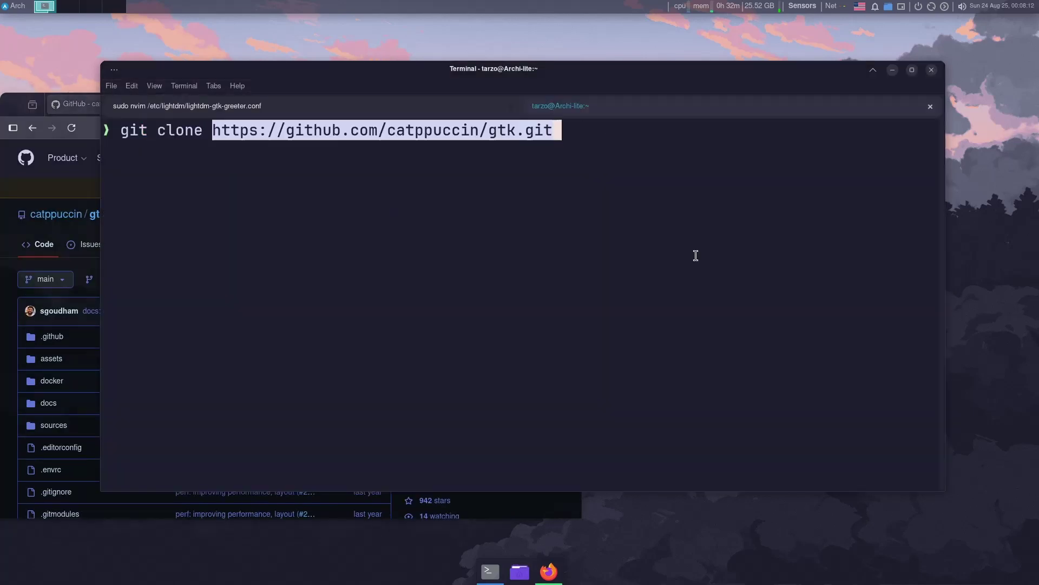
pyautogui.press('Return')
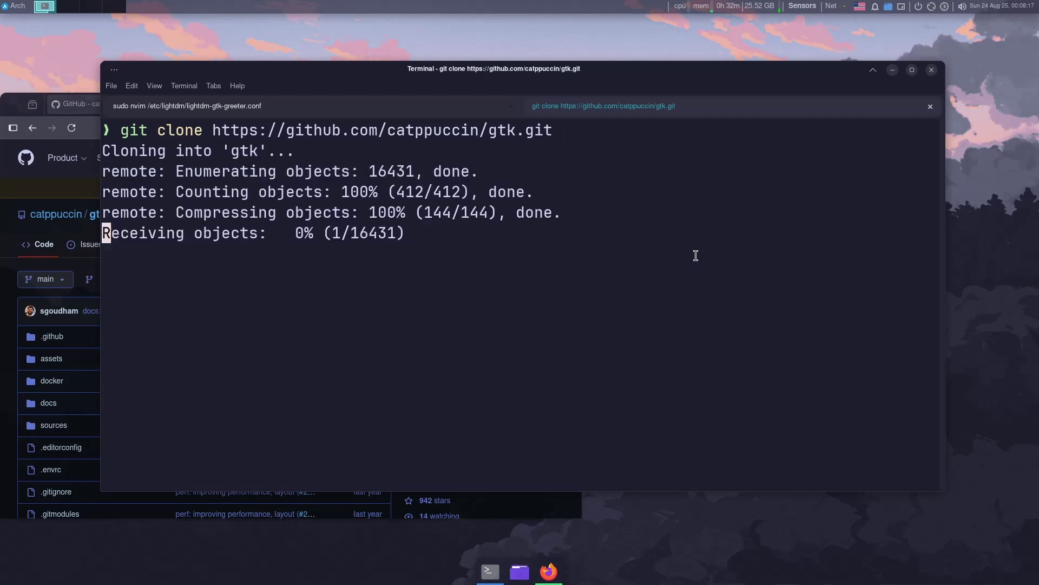
# Interrupt the running catppuccin/gtk clone and clear the terminal.
pyautogui.hotkey('ctrl', 'c')
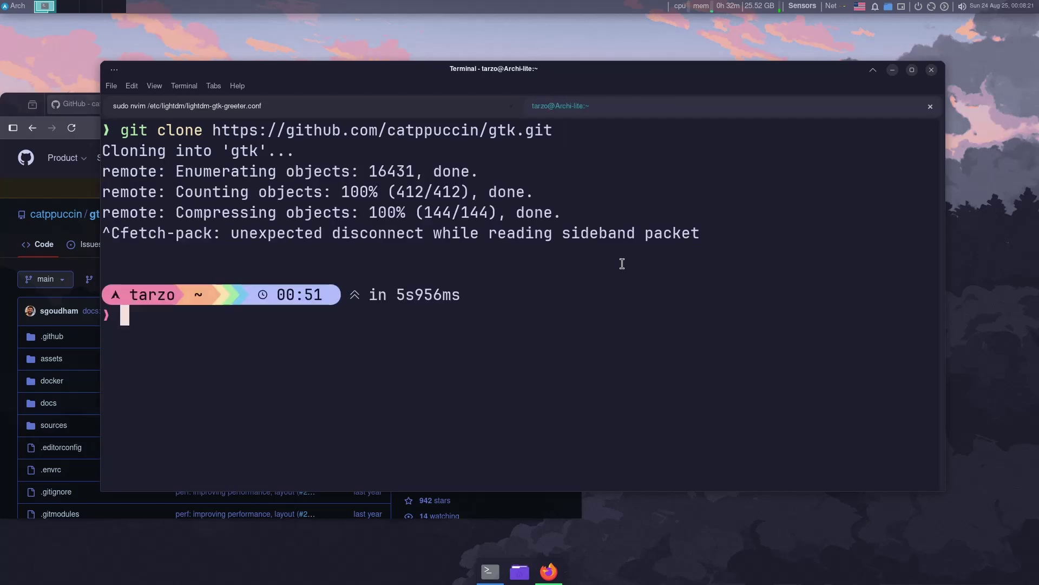
pyautogui.write('clear')
pyautogui.press('Return')
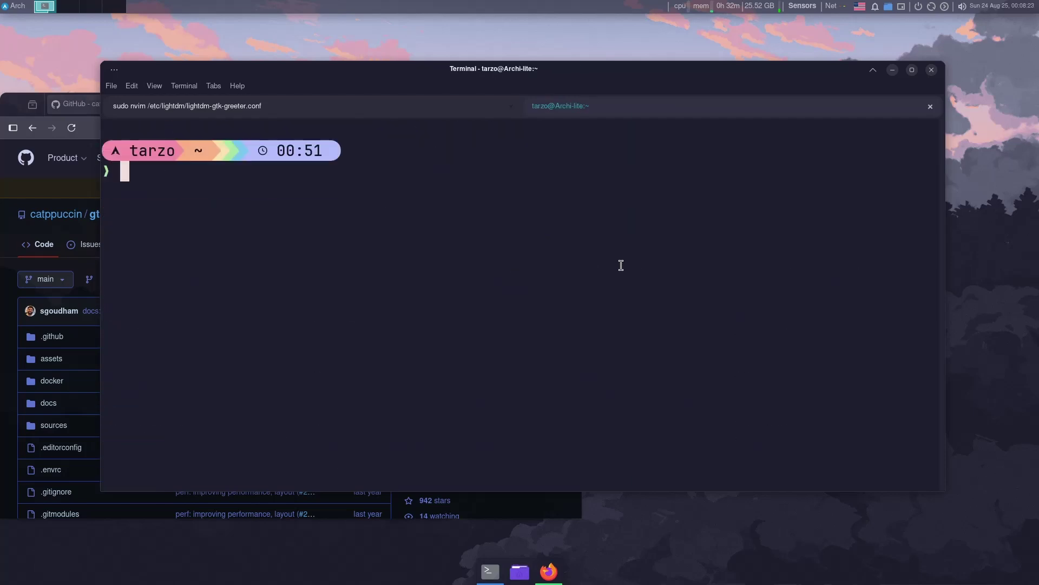
# Return to the search results in Firefox, open the GitHub Catppuccin-GTK-Theme repository, and look through its README previews.
pyautogui.click(33, 127)
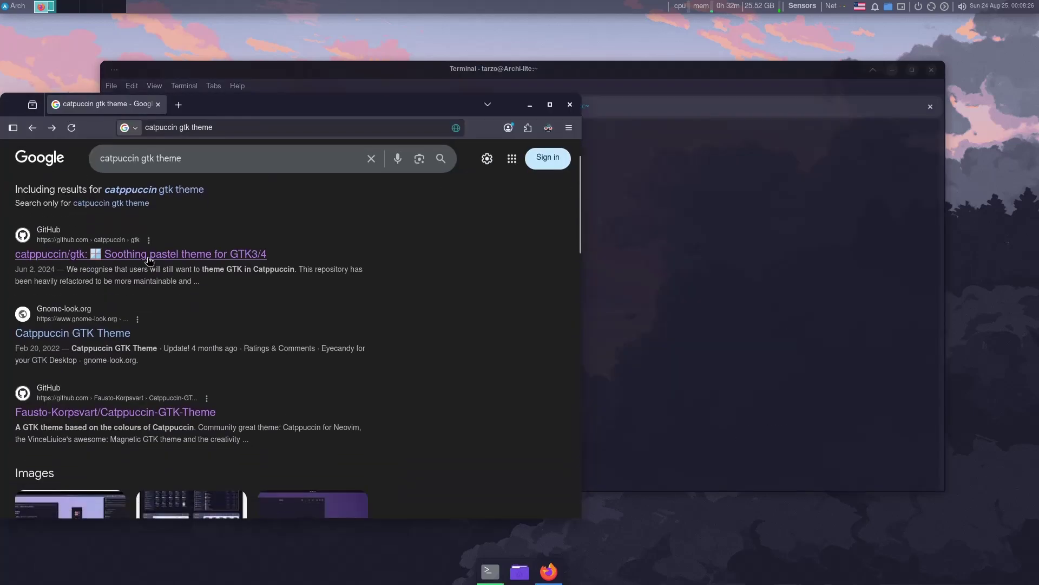
pyautogui.click(99, 414)
pyautogui.scroll(-3, 178, 255)
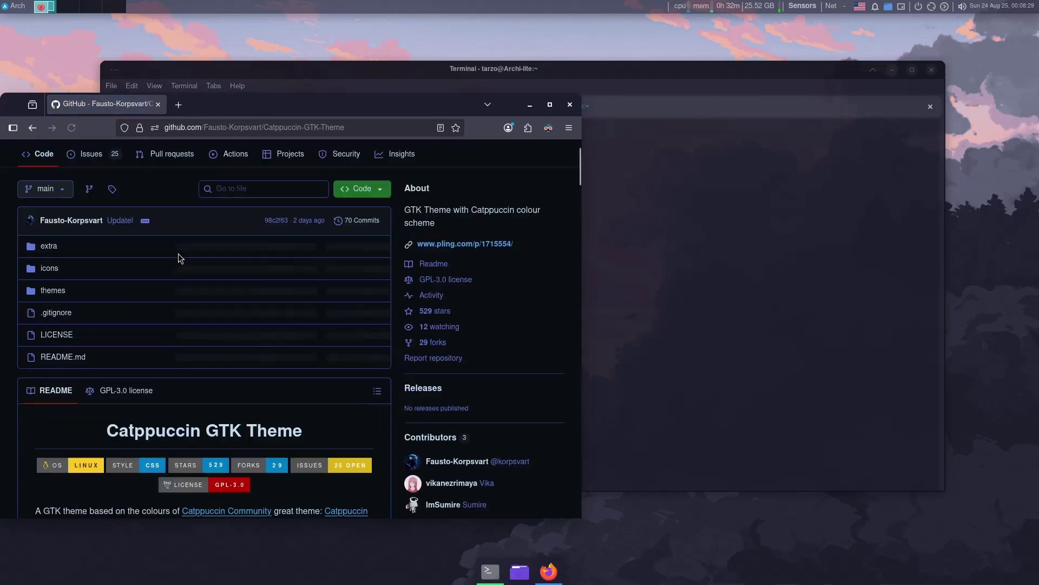
pyautogui.scroll(-10, 172, 247)
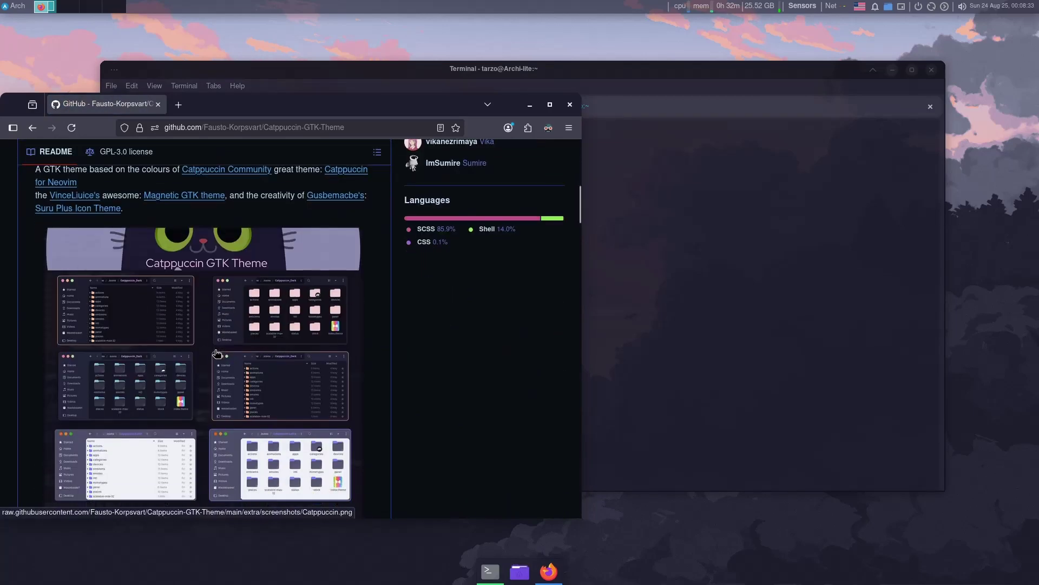
pyautogui.scroll(-3, 234, 322)
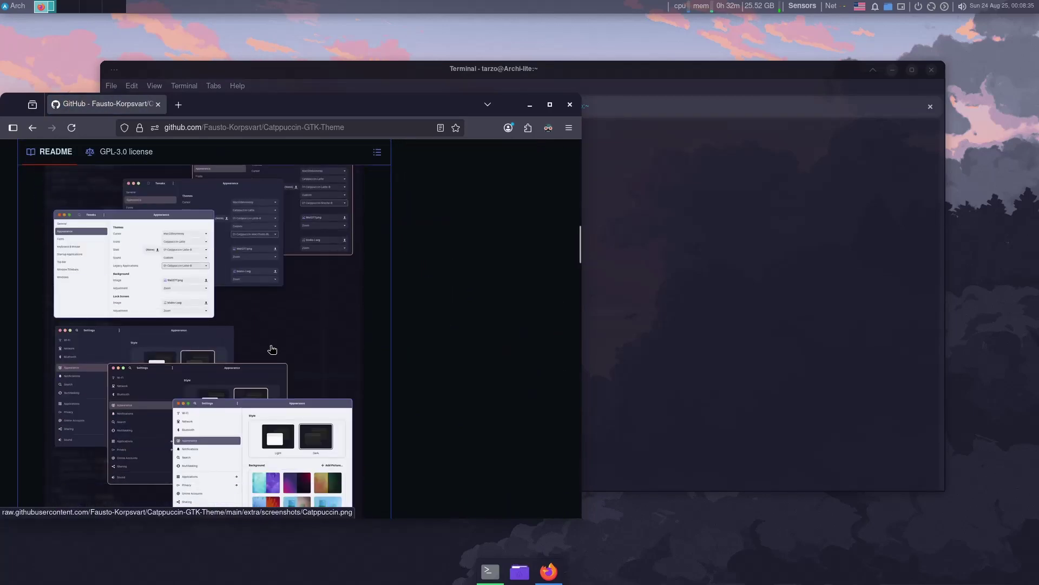
pyautogui.scroll(12, 271, 350)
pyautogui.scroll(4, 271, 345)
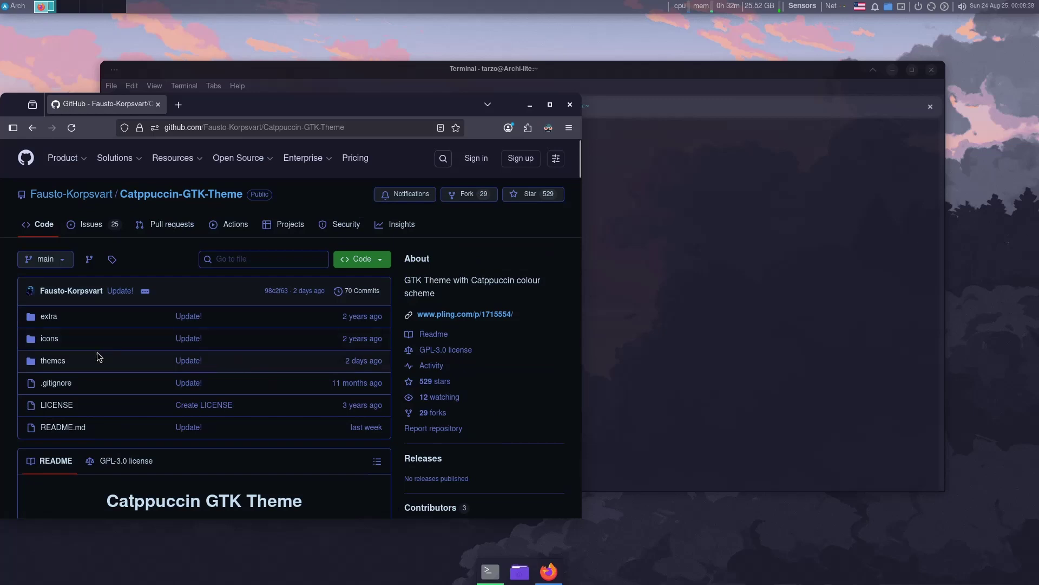
# Copy the Catppuccin-GTK-Theme repository's clone URL and return to the terminal.
pyautogui.click(345, 260)
pyautogui.click(373, 333)
pyautogui.click(666, 270)
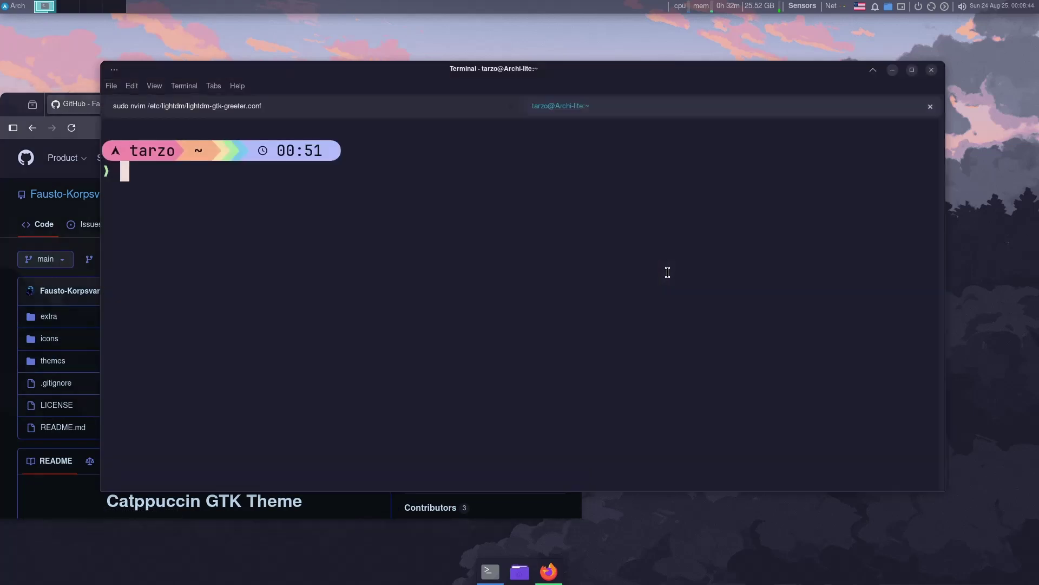
# Run git clone with the copied Catppuccin-GTK-Theme URL, removing the autosuggested catppuccin/gtk address from the end of the command.
pyautogui.write('git')
pyautogui.press('Tab')
pyautogui.press('Tab')
pyautogui.write('c')
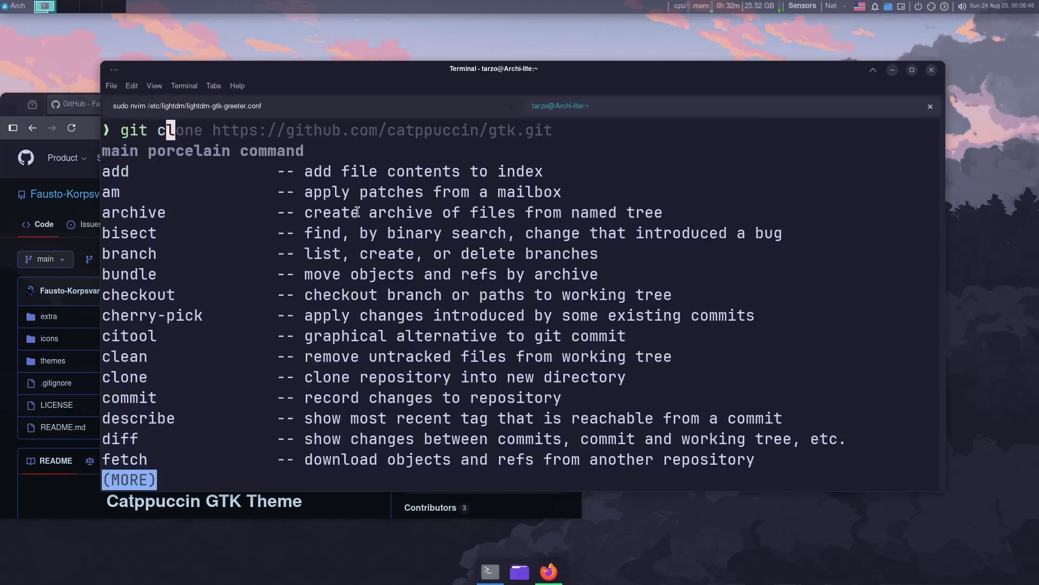
pyautogui.write('lone')
pyautogui.press('Tab')
pyautogui.write('h')
pyautogui.hotkey('ctrl', 'shift', 'v')
pyautogui.press('Right')
pyautogui.press('BackSpace')
pyautogui.press('BackSpace')
pyautogui.press('BackSpace')
pyautogui.press('BackSpace')
pyautogui.press('BackSpace')
pyautogui.press('BackSpace')
pyautogui.press('BackSpace')
pyautogui.press('BackSpace')
pyautogui.press('BackSpace')
pyautogui.press('BackSpace')
pyautogui.press('BackSpace')
pyautogui.press('BackSpace')
pyautogui.press('BackSpace')
pyautogui.press('BackSpace')
pyautogui.press('BackSpace')
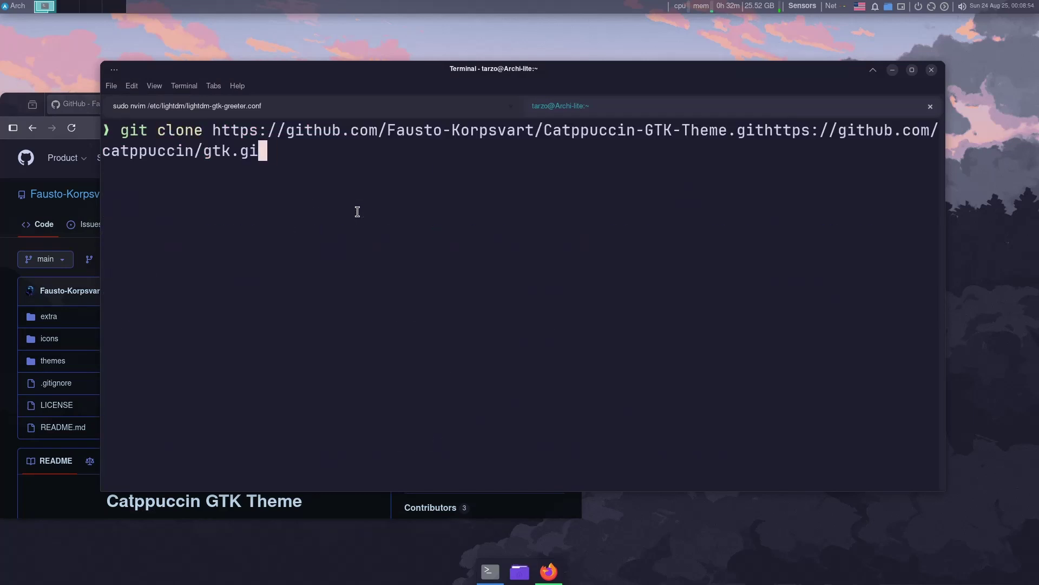
pyautogui.press('BackSpace')
pyautogui.press('BackSpace')
pyautogui.press('BackSpace')
pyautogui.press('BackSpace')
pyautogui.press('BackSpace')
pyautogui.press('BackSpace')
pyautogui.press('BackSpace')
pyautogui.press('BackSpace')
pyautogui.press('BackSpace')
pyautogui.press('BackSpace')
pyautogui.press('BackSpace')
pyautogui.press('BackSpace')
pyautogui.press('BackSpace')
pyautogui.press('BackSpace')
pyautogui.press('BackSpace')
pyautogui.press('BackSpace')
pyautogui.press('BackSpace')
pyautogui.press('BackSpace')
pyautogui.press('BackSpace')
pyautogui.press('BackSpace')
pyautogui.press('Return')
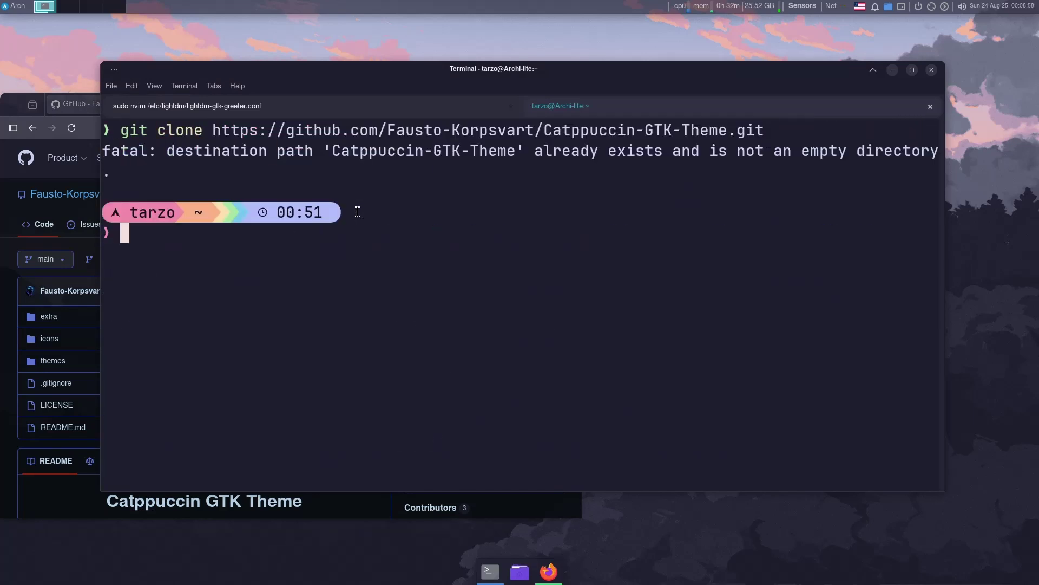
# List the home directory with ls and change into the Catppuccin-GTK-Theme folder.
pyautogui.write('ls')
pyautogui.press('Return')
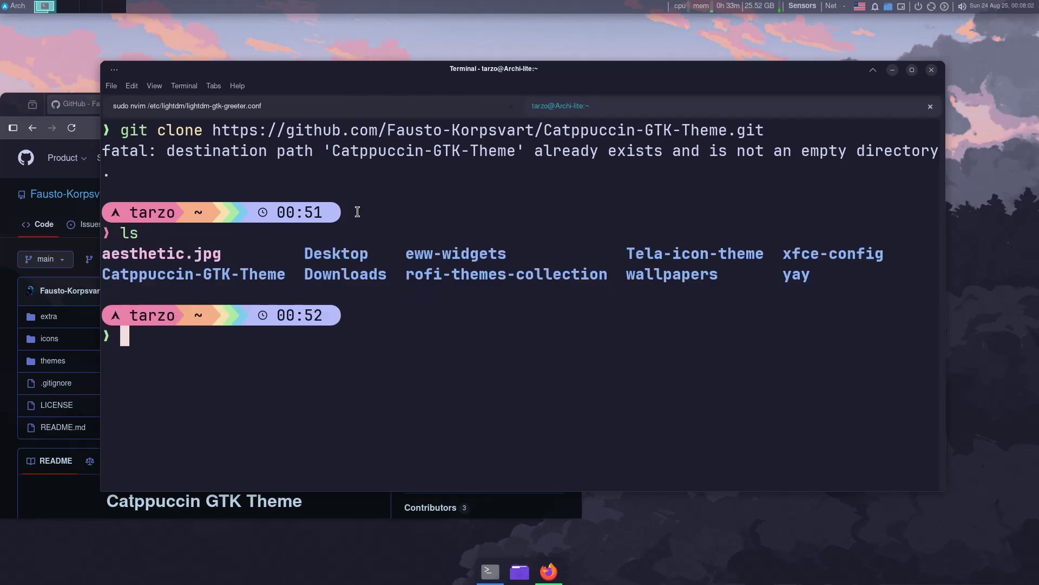
pyautogui.moveTo(283, 275); pyautogui.dragTo(175, 274)
pyautogui.click(178, 276)
pyautogui.write('cd t')
pyautogui.press('BackSpace')
pyautogui.write('C')
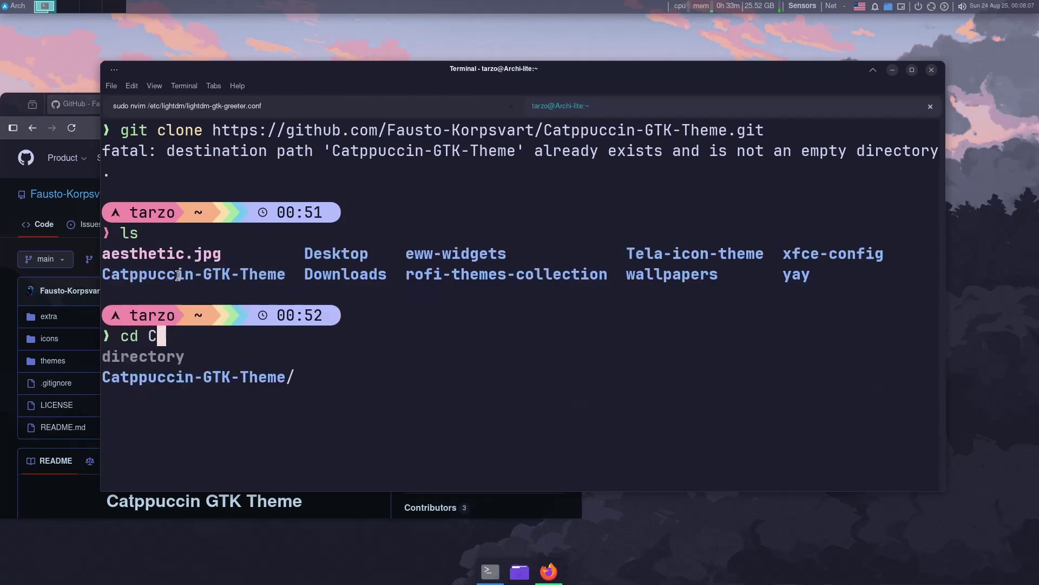
pyautogui.press('Tab')
pyautogui.press('Return')
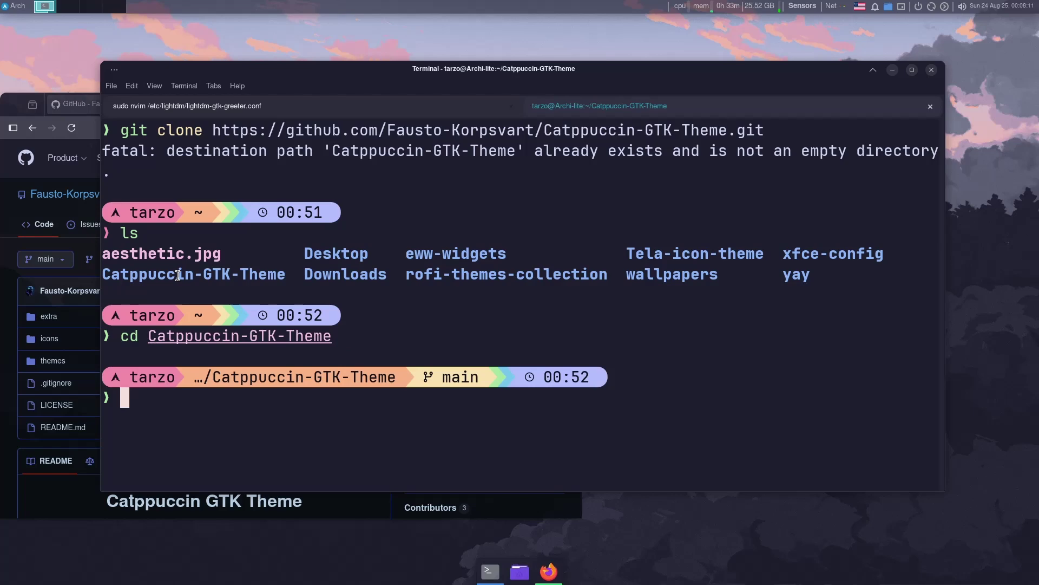
# Clear the terminal and list the contents of the Catppuccin-GTK-Theme folder.
pyautogui.write('clear')
pyautogui.press('Return')
pyautogui.write('ls')
pyautogui.press('Return')
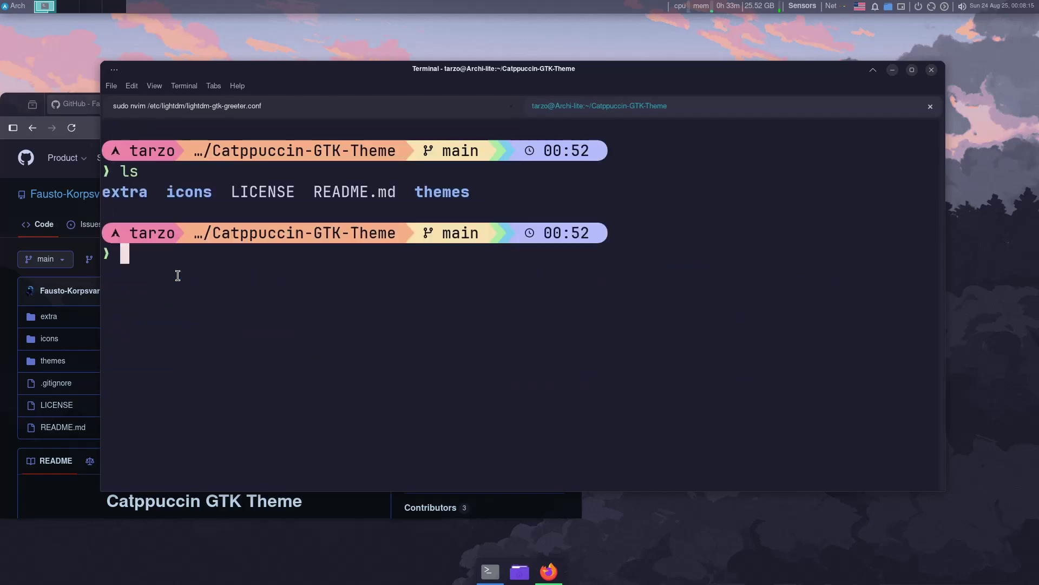
# Change into the themes folder, list its files, and locate the install.sh script.
pyautogui.write('cd t')
pyautogui.press('Right')
pyautogui.press('Return')
pyautogui.write('ls')
pyautogui.press('Return')
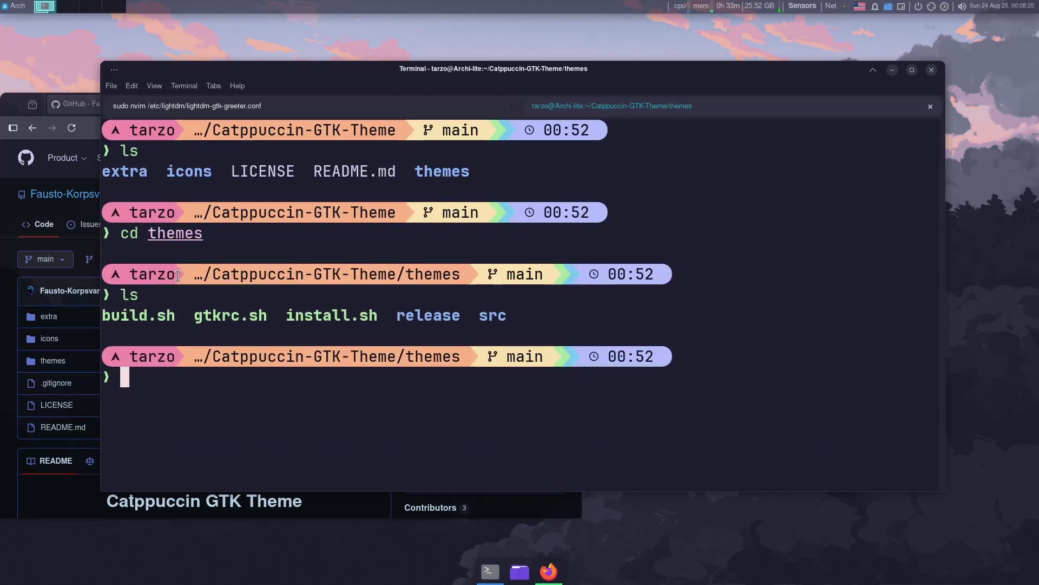
pyautogui.doubleClick(331, 315)
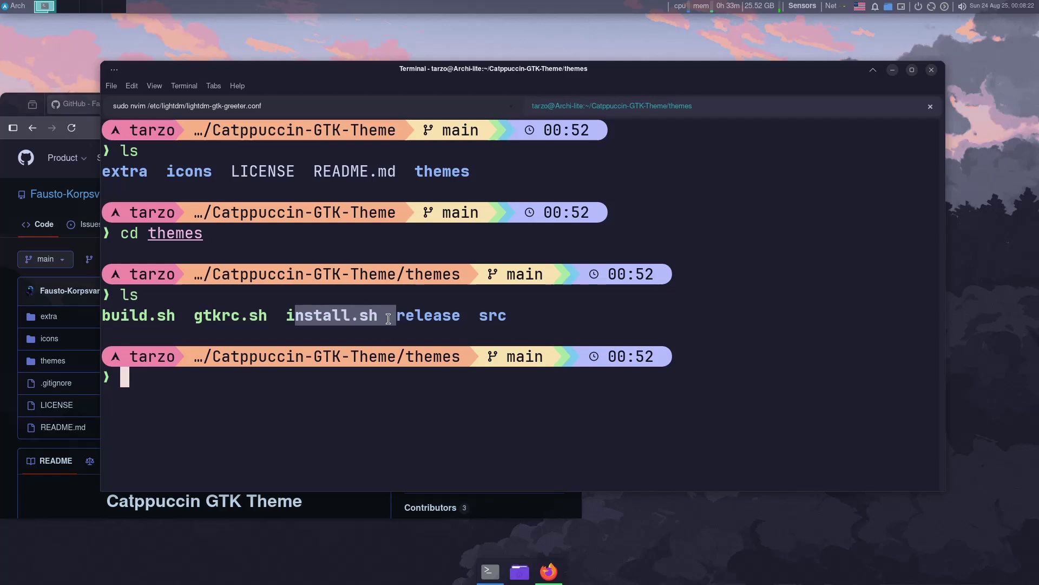
# Print install.sh in the terminal with cat and look through the script's output.
pyautogui.click(385, 318)
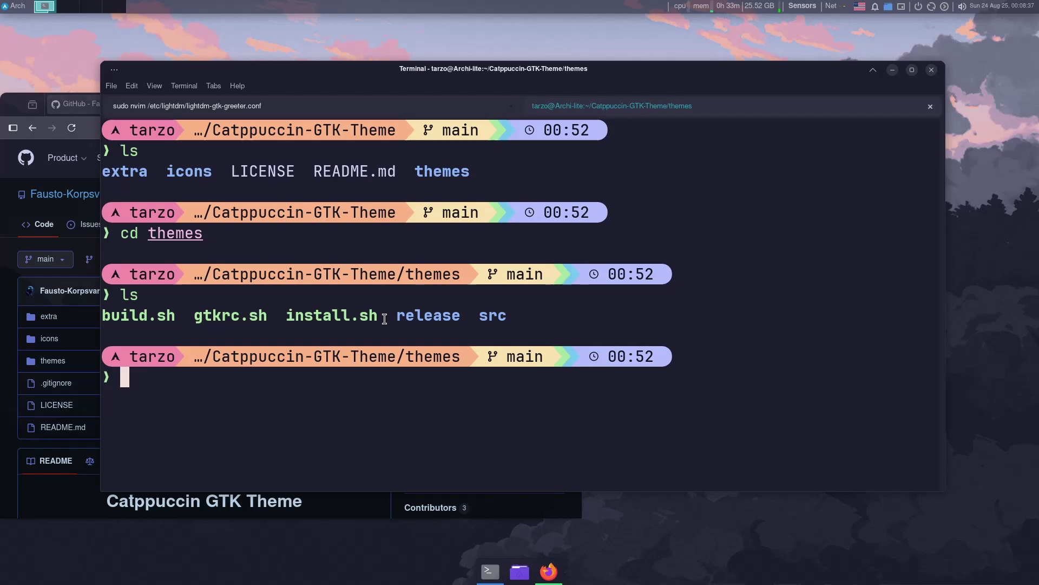
pyautogui.write('cat ins')
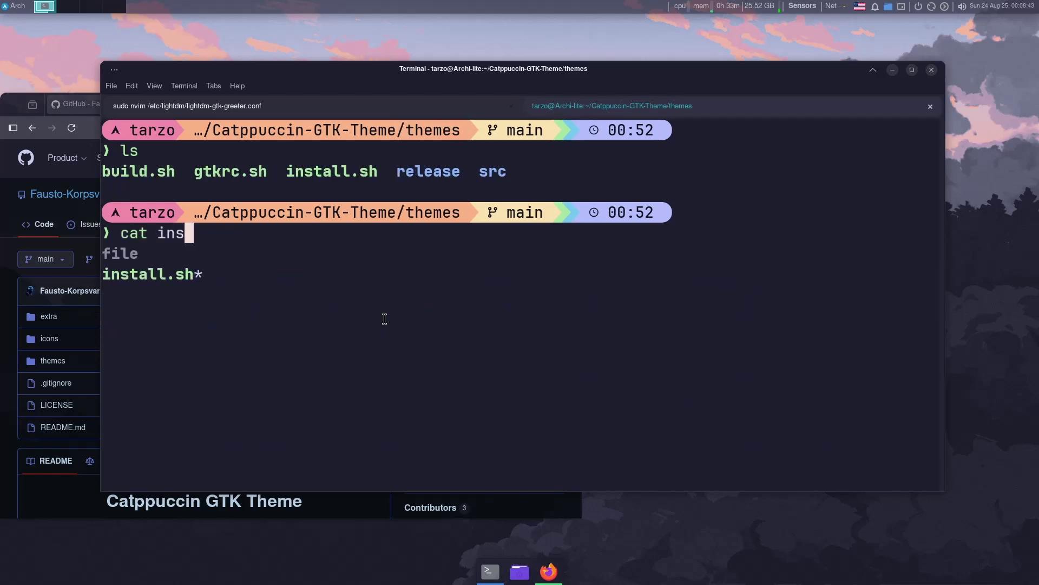
pyautogui.press('Tab')
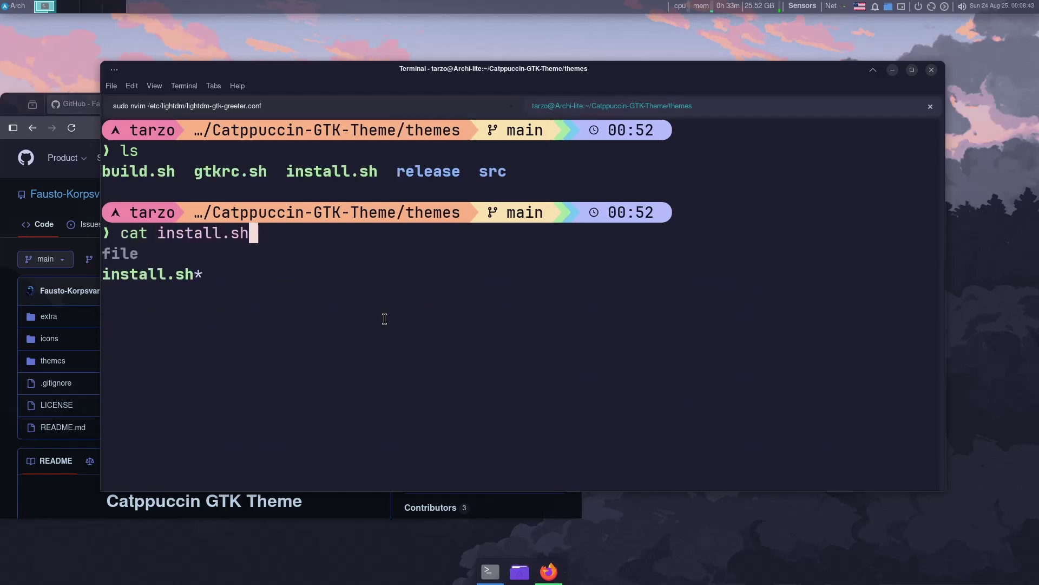
pyautogui.press('Return')
pyautogui.scroll(5, 384, 378)
pyautogui.scroll(15, 383, 377)
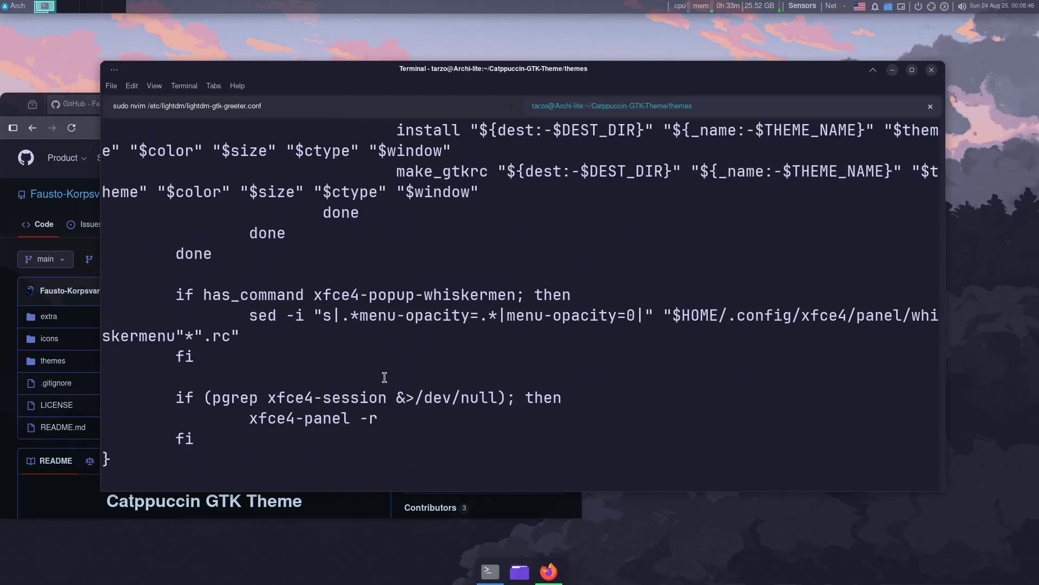
pyautogui.scroll(12, 384, 377)
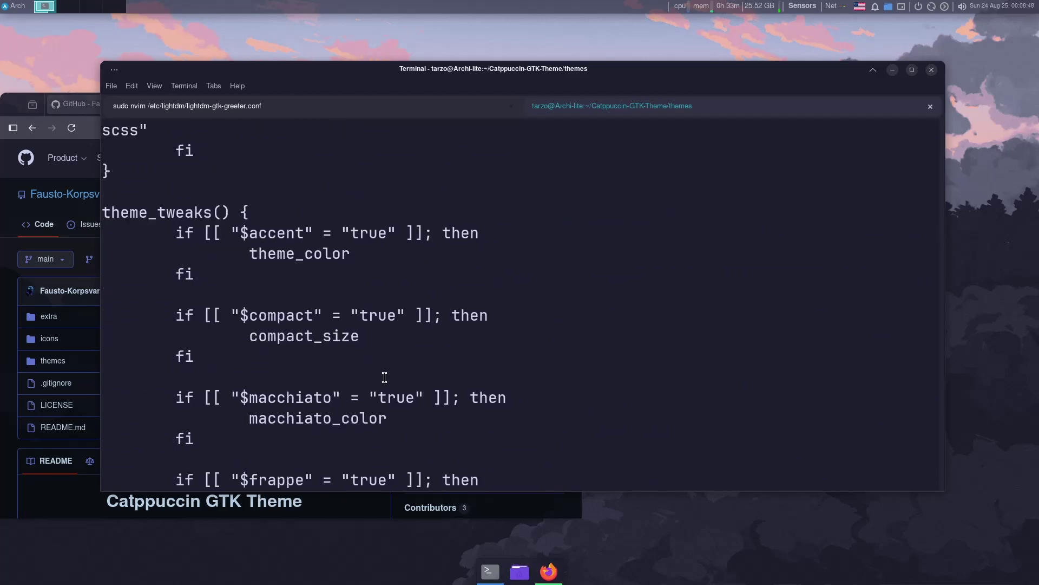
pyautogui.scroll(10, 386, 383)
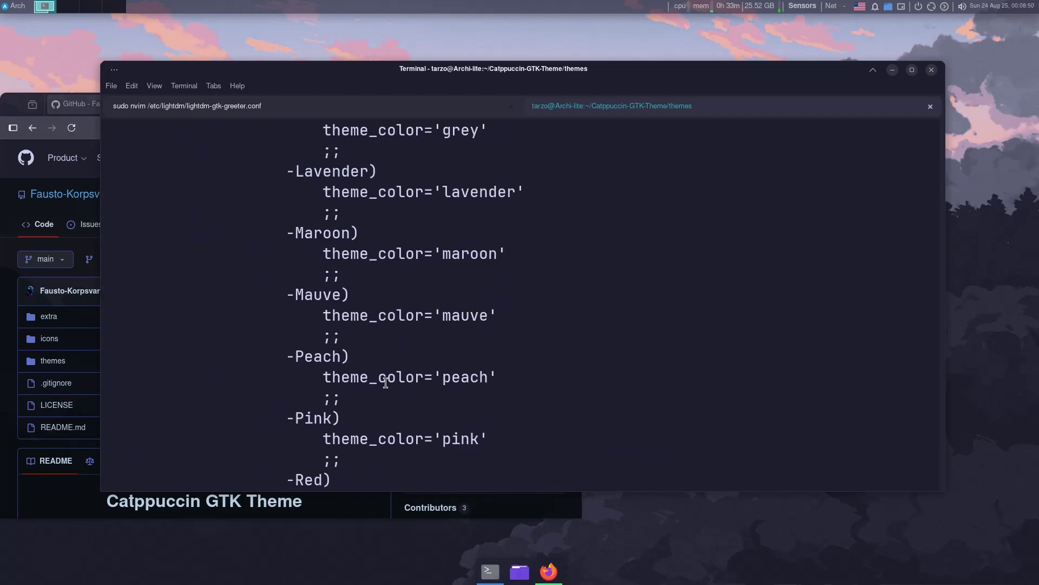
pyautogui.scroll(15, 386, 383)
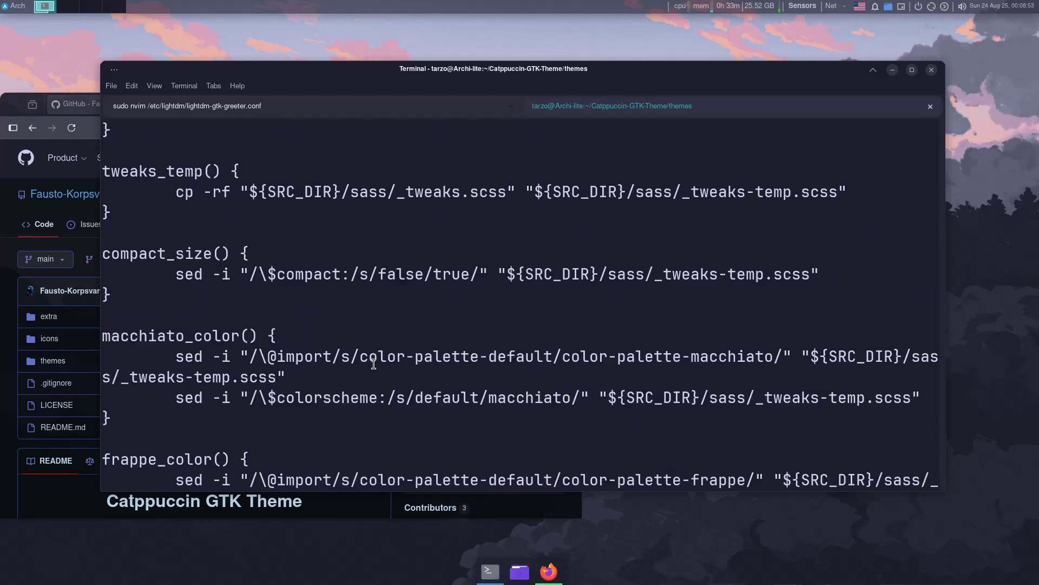
# Open install.sh in nvim and find the /usr/share/themes path in its Destination directory block.
pyautogui.press('Up')
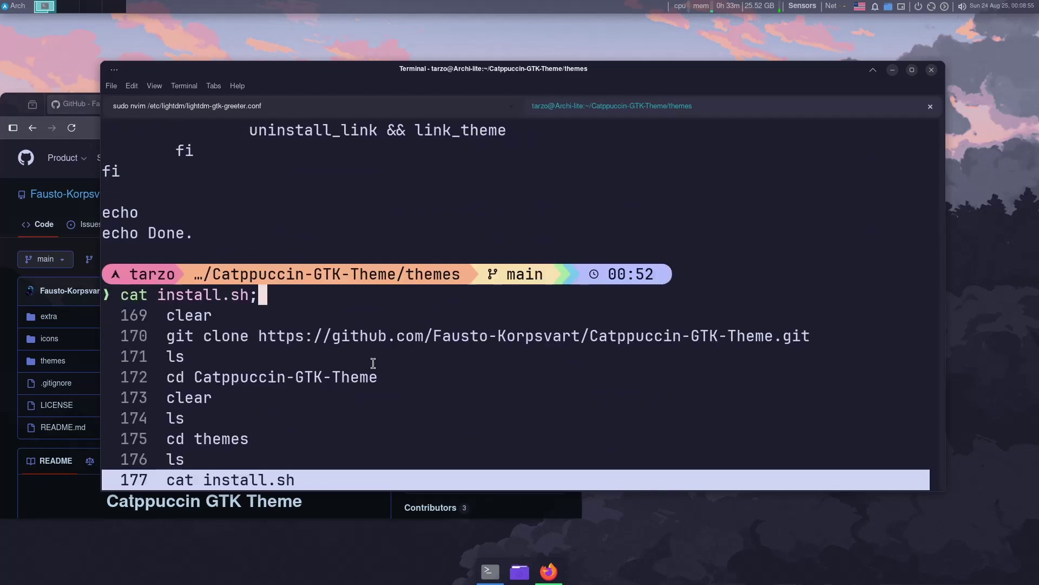
pyautogui.write('nvim install.sh')
pyautogui.press('Return')
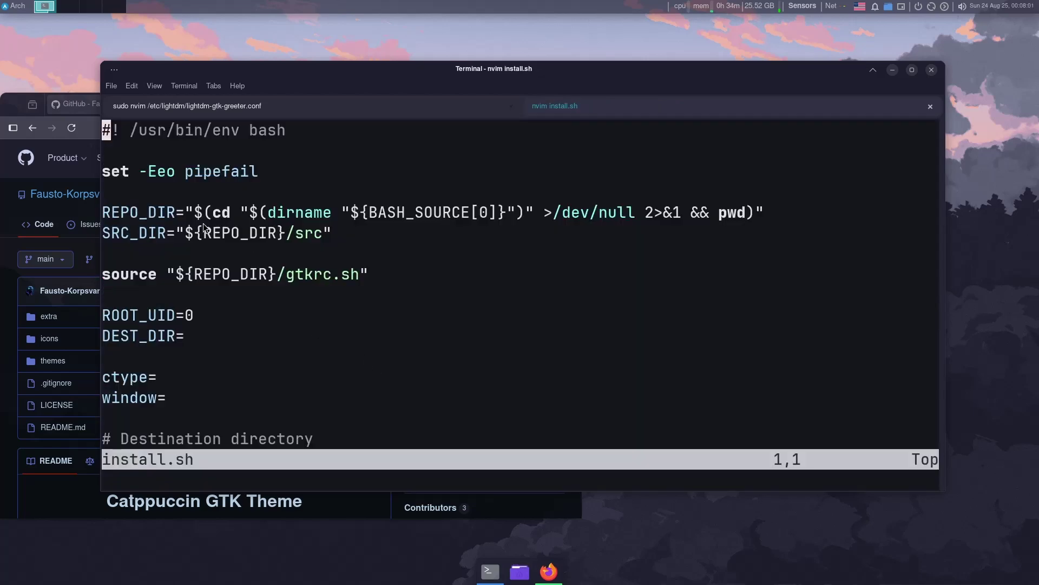
pyautogui.scroll(-3, 277, 286)
pyautogui.moveTo(272, 295); pyautogui.dragTo(468, 298)
pyautogui.click(427, 301)
pyautogui.click(451, 299)
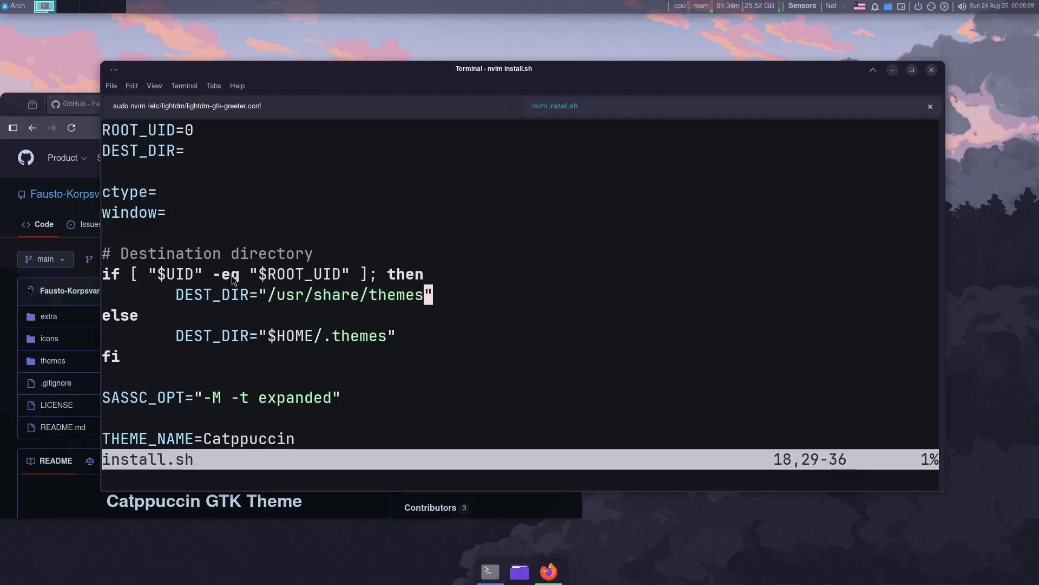
# Examine the ROOT_UID condition and both DEST_DIR paths in the Destination directory block, and quit nvim without editing.
pyautogui.click(110, 275)
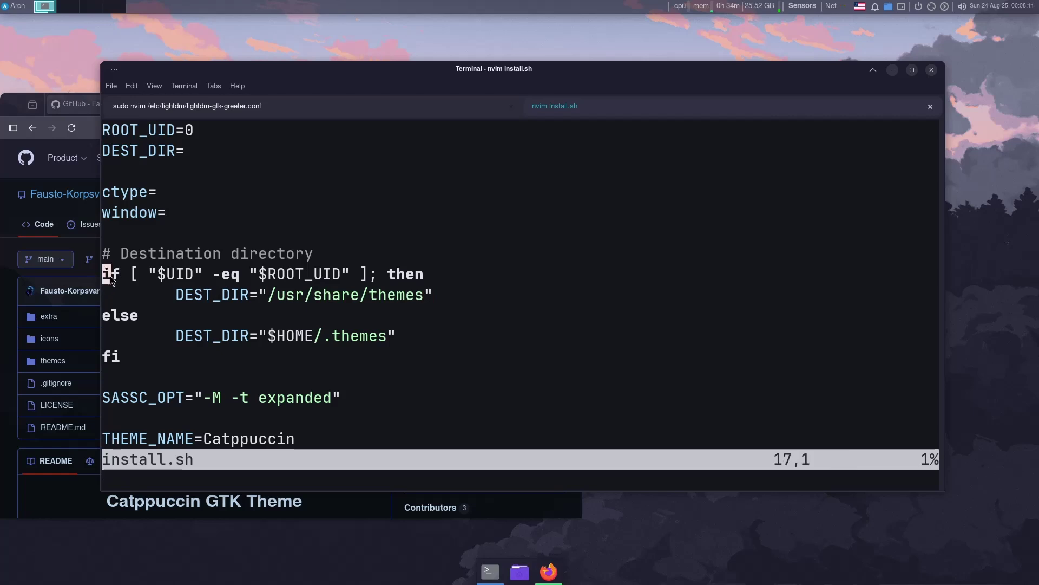
pyautogui.click(245, 275)
pyautogui.click(309, 275)
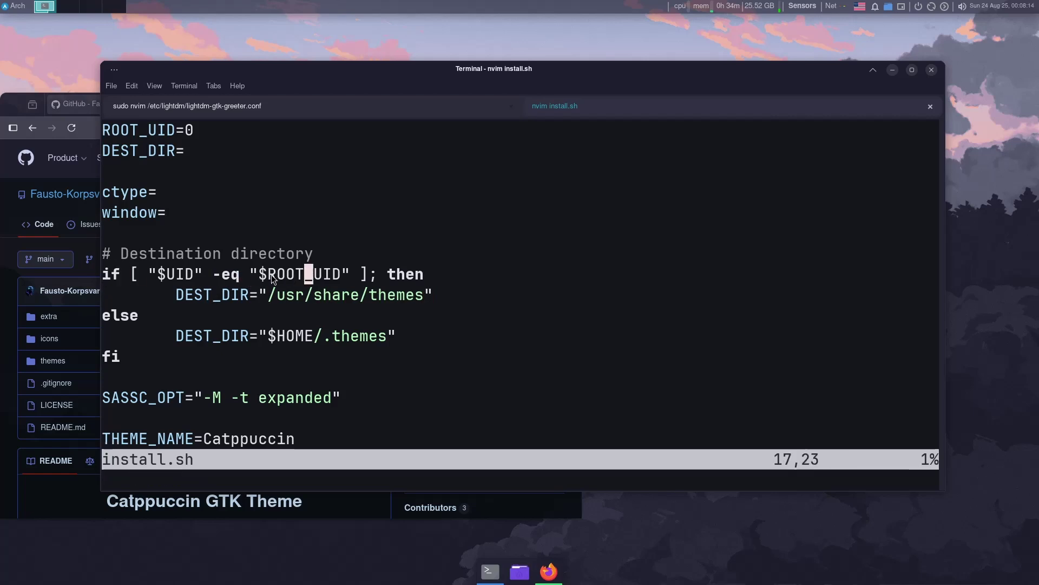
pyautogui.moveTo(246, 275); pyautogui.dragTo(342, 273)
pyautogui.click(342, 273)
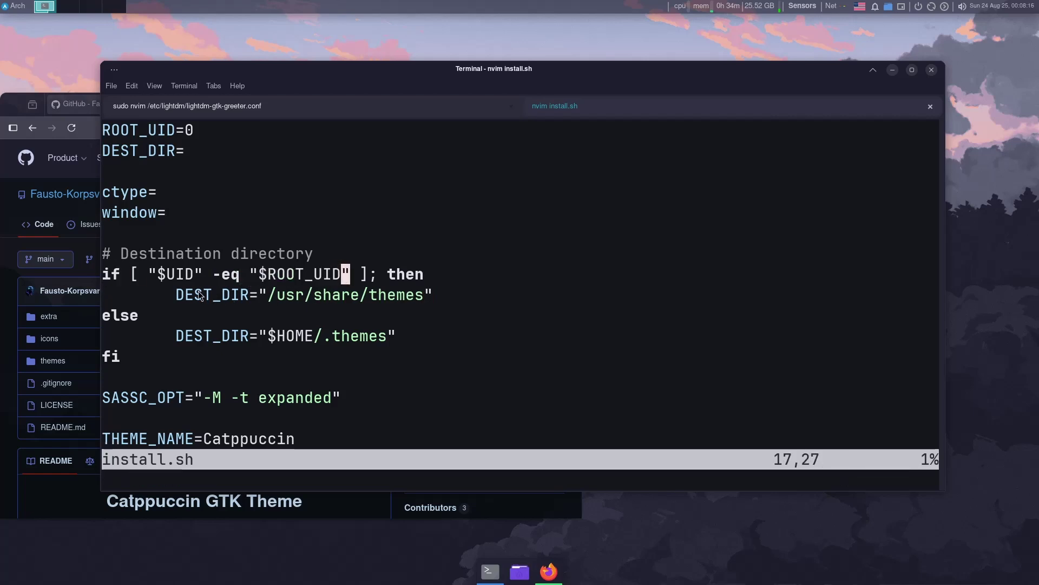
pyautogui.moveTo(199, 295); pyautogui.dragTo(428, 295)
pyautogui.click(428, 295)
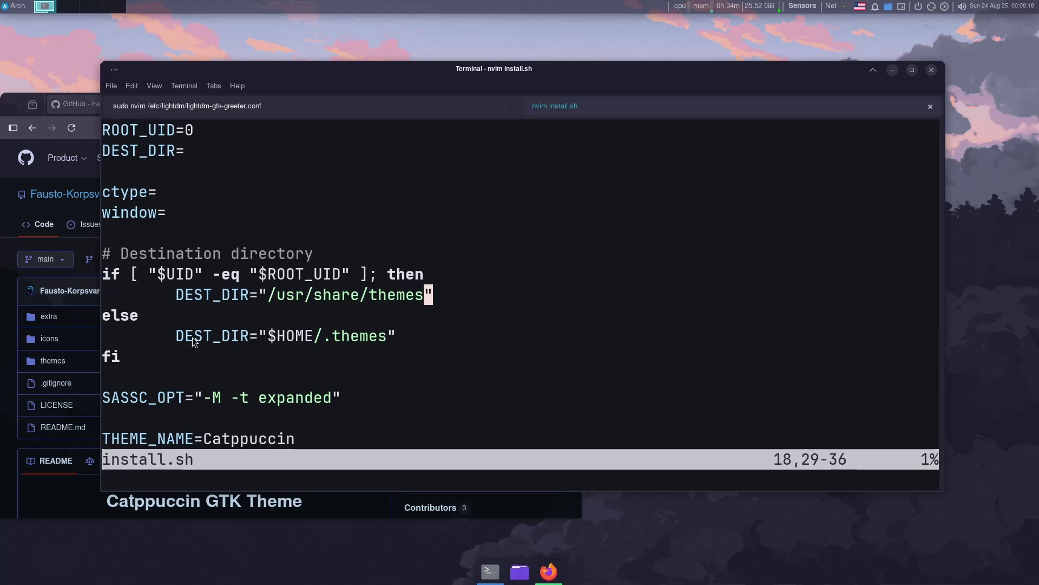
pyautogui.moveTo(193, 337); pyautogui.dragTo(407, 335)
pyautogui.click(407, 334)
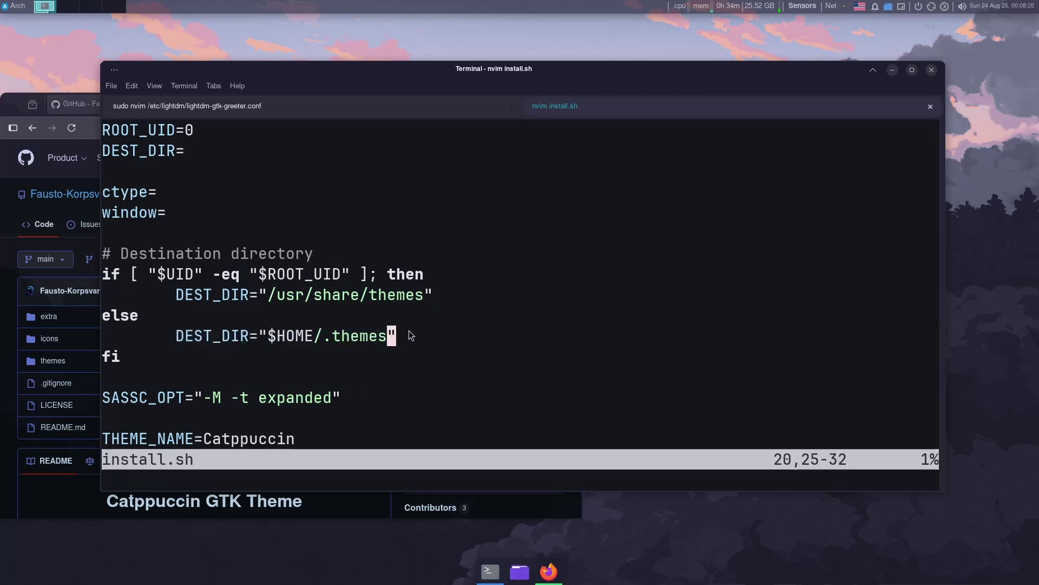
pyautogui.click(423, 358)
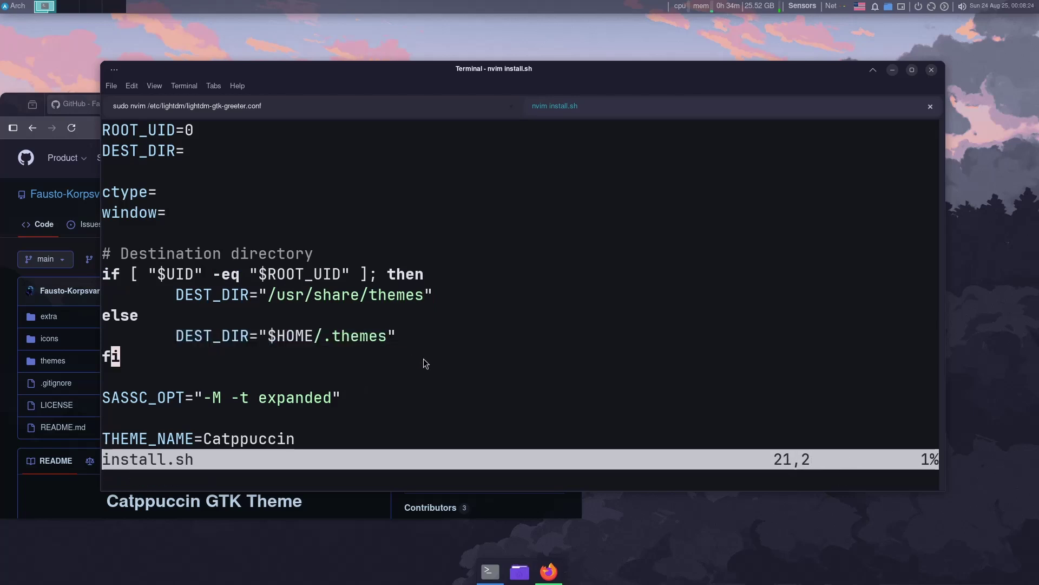
pyautogui.write(':q')
pyautogui.press('Return')
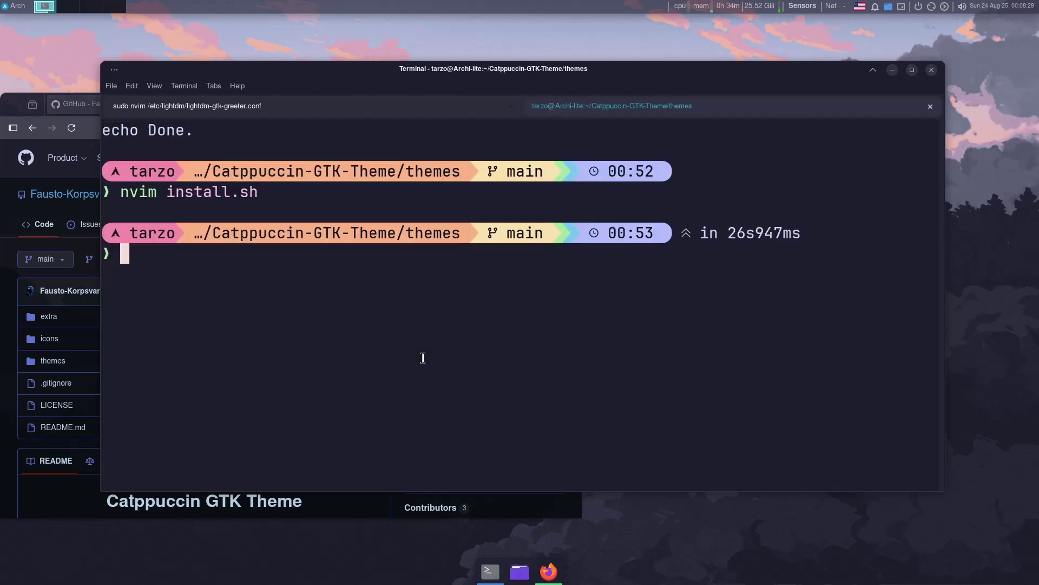
# Enter the command sudo ./install.sh to run the theme's install script as root.
pyautogui.write('sudo ins')
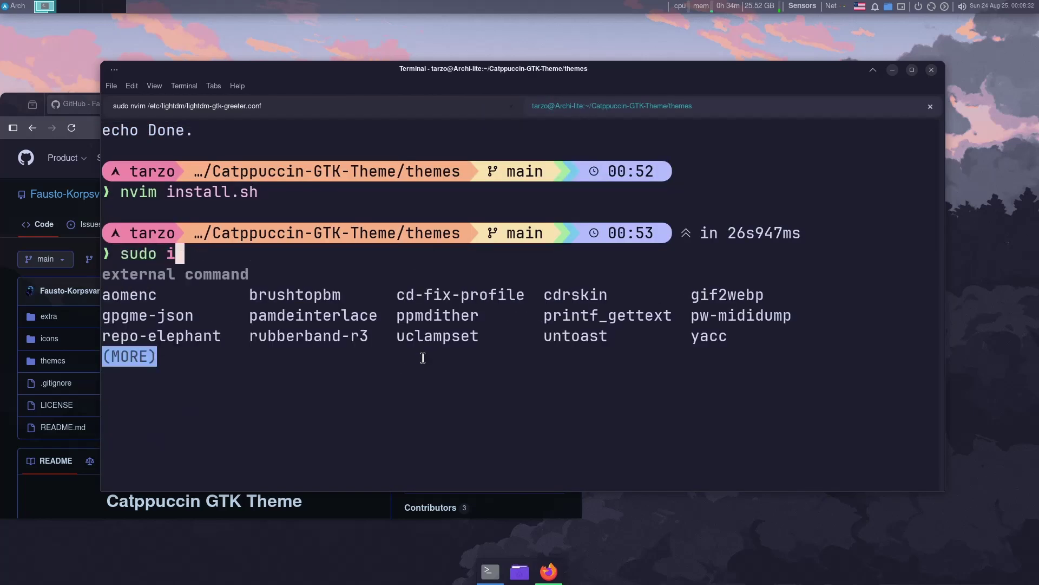
pyautogui.press('Tab')
pyautogui.press('BackSpace')
pyautogui.press('BackSpace')
pyautogui.press('BackSpace')
pyautogui.press('BackSpace')
pyautogui.press('BackSpace')
pyautogui.press('BackSpace')
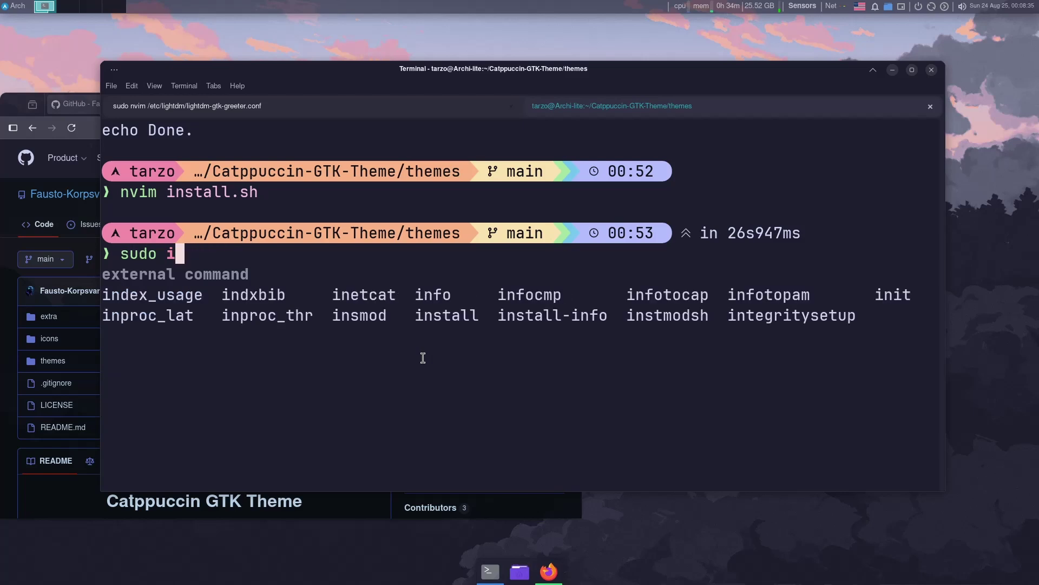
pyautogui.press('Tab')
pyautogui.write('nstal')
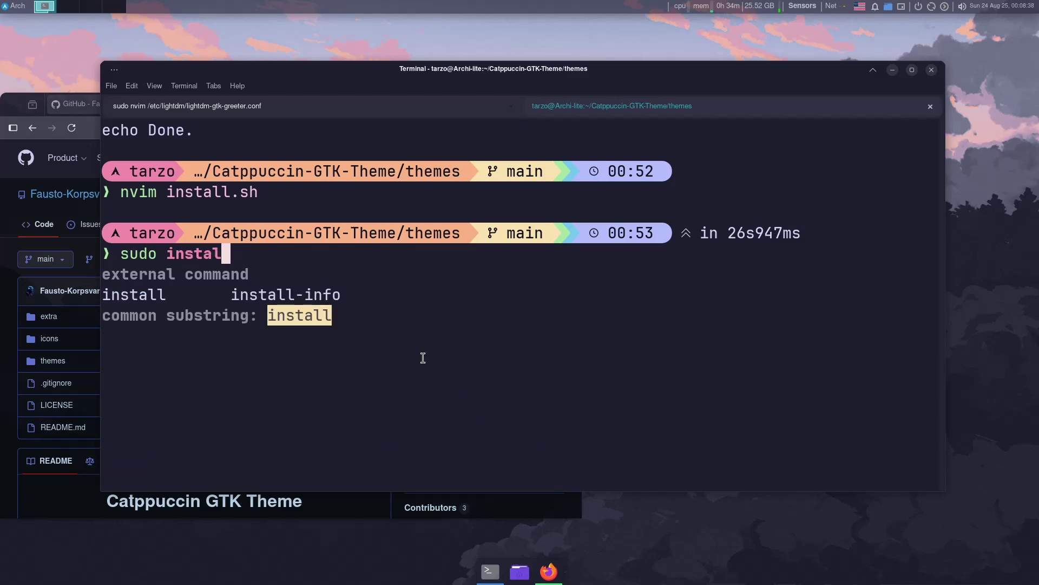
pyautogui.write('l.')
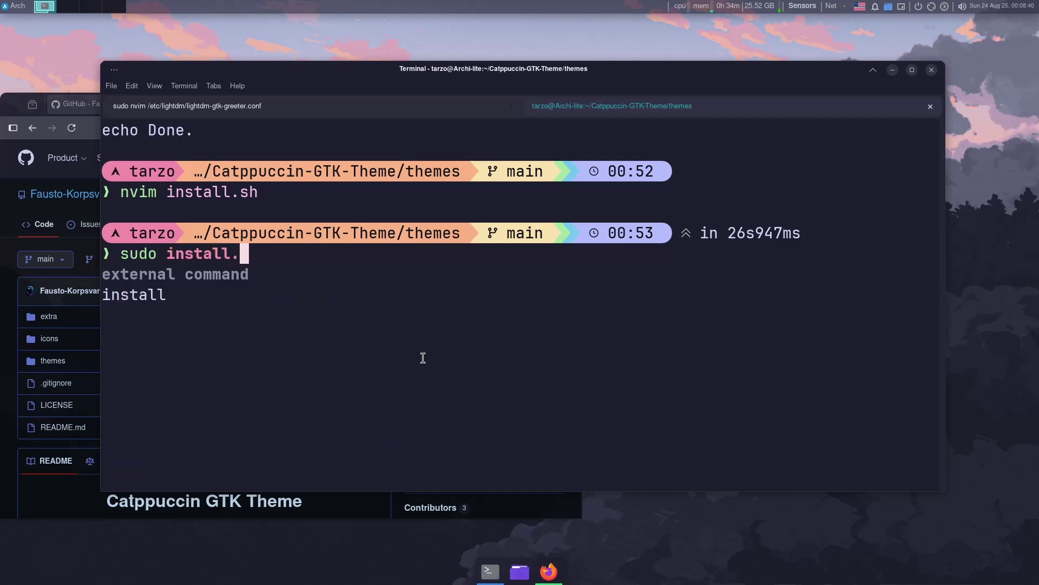
pyautogui.press('BackSpace')
pyautogui.press('BackSpace')
pyautogui.press('BackSpace')
pyautogui.press('BackSpace')
pyautogui.press('BackSpace')
pyautogui.press('BackSpace')
pyautogui.press('BackSpace')
pyautogui.press('BackSpace')
pyautogui.write('./inst')
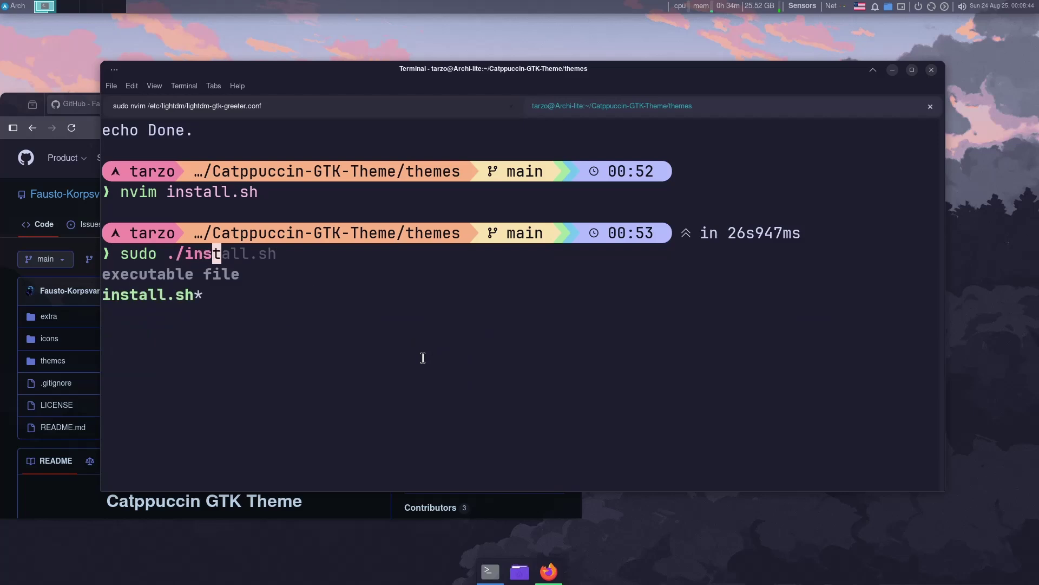
pyautogui.press('Tab')
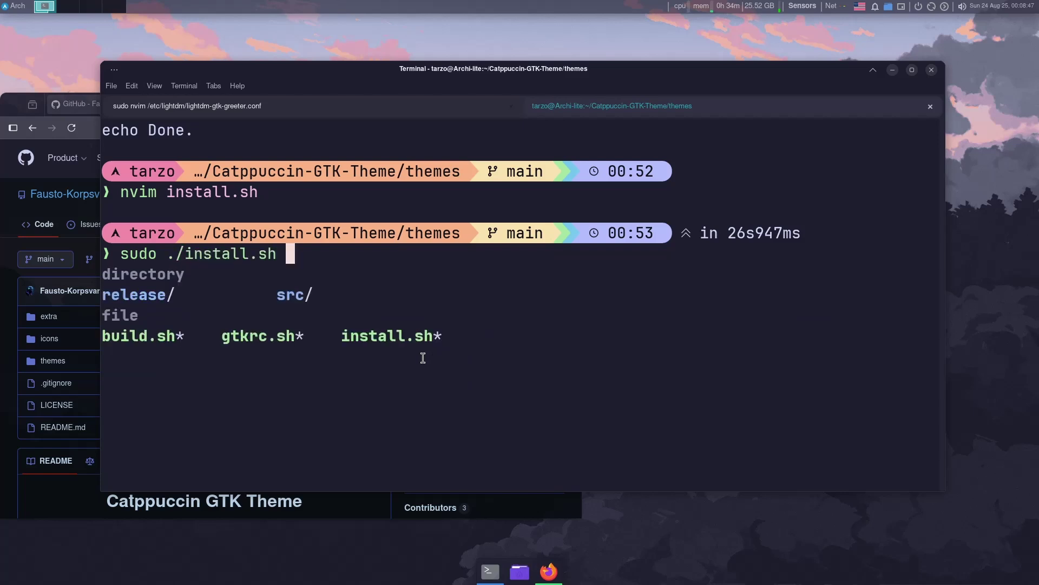
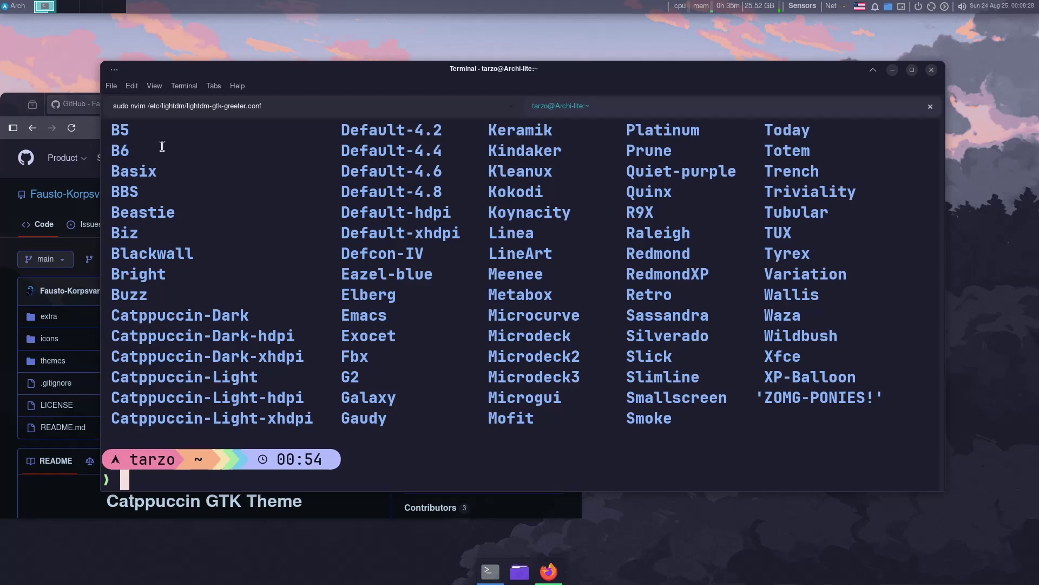
# Compare the theme-name value in lightdm-gtk-greeter.conf with the Catppuccin-Dark folder name in the /usr/share/themes listing.
pyautogui.click(209, 108)
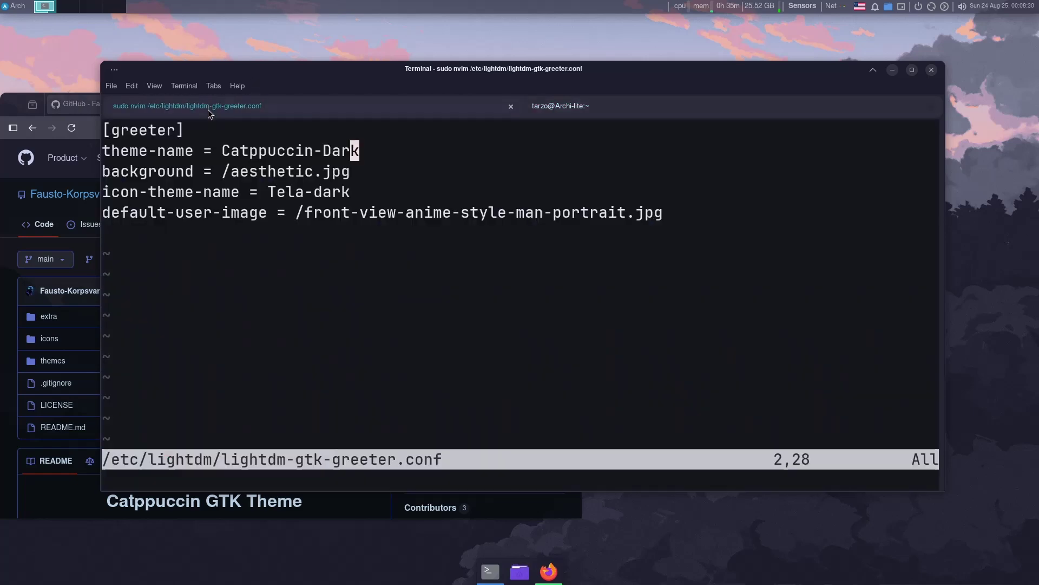
pyautogui.moveTo(218, 152); pyautogui.dragTo(359, 151)
pyautogui.press('Escape')
pyautogui.hotkey('ctrl', 'pagedown')
pyautogui.moveTo(117, 318); pyautogui.dragTo(80, 312)
pyautogui.click(207, 320)
# Find the Adwaita theme's name near the start of the /usr/share/themes listing.
pyautogui.scroll(2, 209, 320)
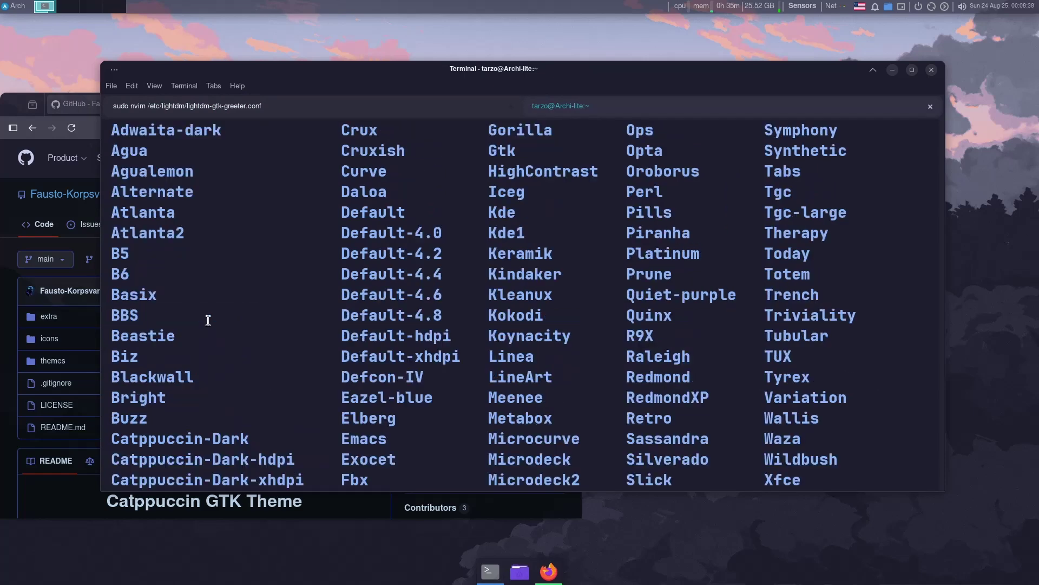
pyautogui.scroll(2, 352, 262)
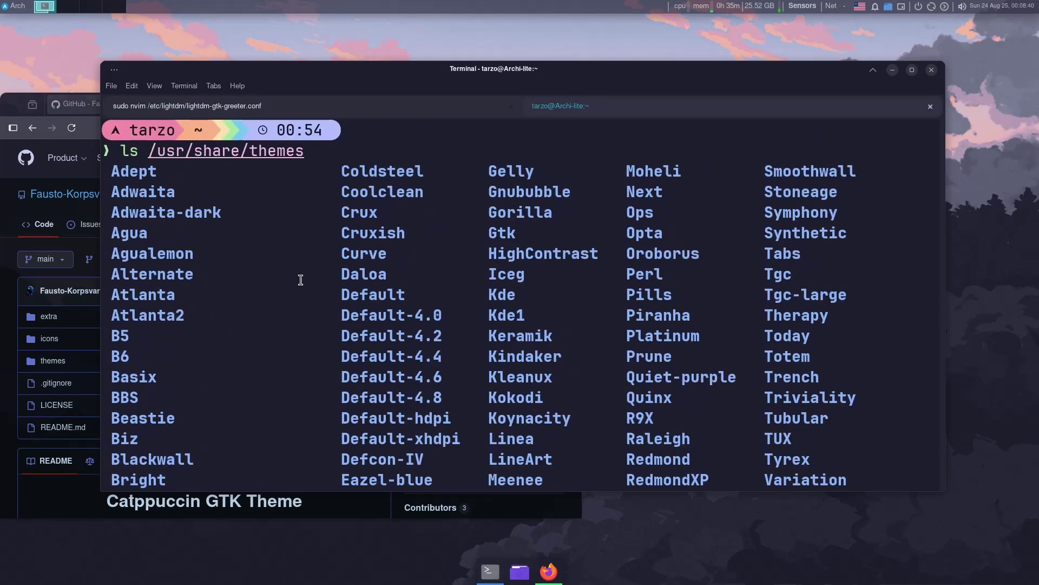
pyautogui.moveTo(180, 196); pyautogui.dragTo(103, 196)
pyautogui.click(118, 202)
pyautogui.click(178, 195)
# Replace the theme-name value in lightdm-gtk-greeter.conf with Adwaita.
pyautogui.click(167, 111)
pyautogui.press('a')
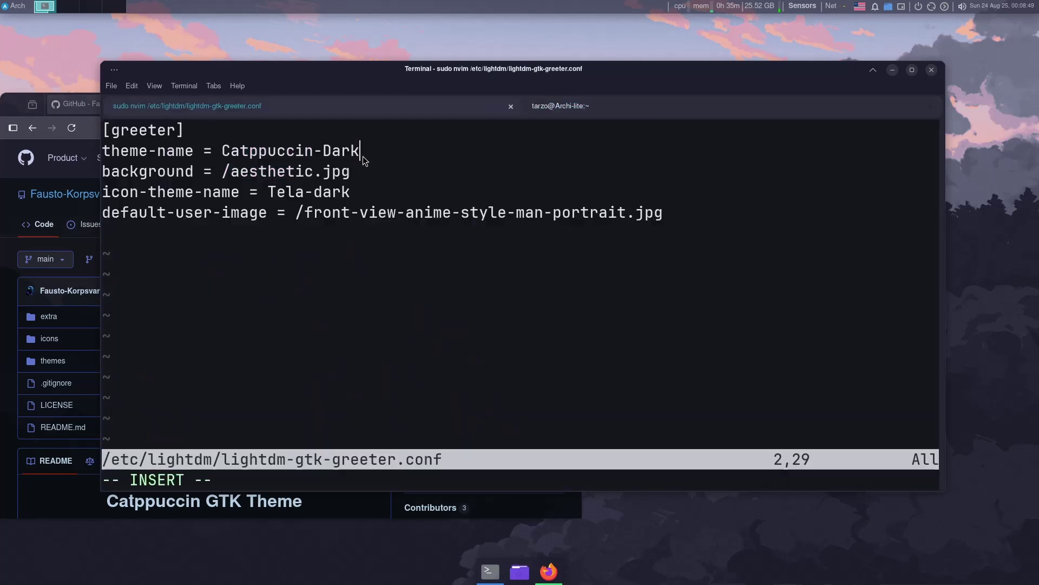
pyautogui.press('BackSpace')
pyautogui.press('BackSpace')
pyautogui.press('BackSpace')
pyautogui.press('BackSpace')
pyautogui.press('BackSpace')
pyautogui.press('BackSpace')
pyautogui.press('BackSpace')
pyautogui.press('BackSpace')
pyautogui.press('BackSpace')
pyautogui.press('BackSpace')
pyautogui.press('BackSpace')
pyautogui.press('BackSpace')
pyautogui.press('BackSpace')
pyautogui.press('BackSpace')
pyautogui.press('BackSpace')
pyautogui.write('Adwaita')
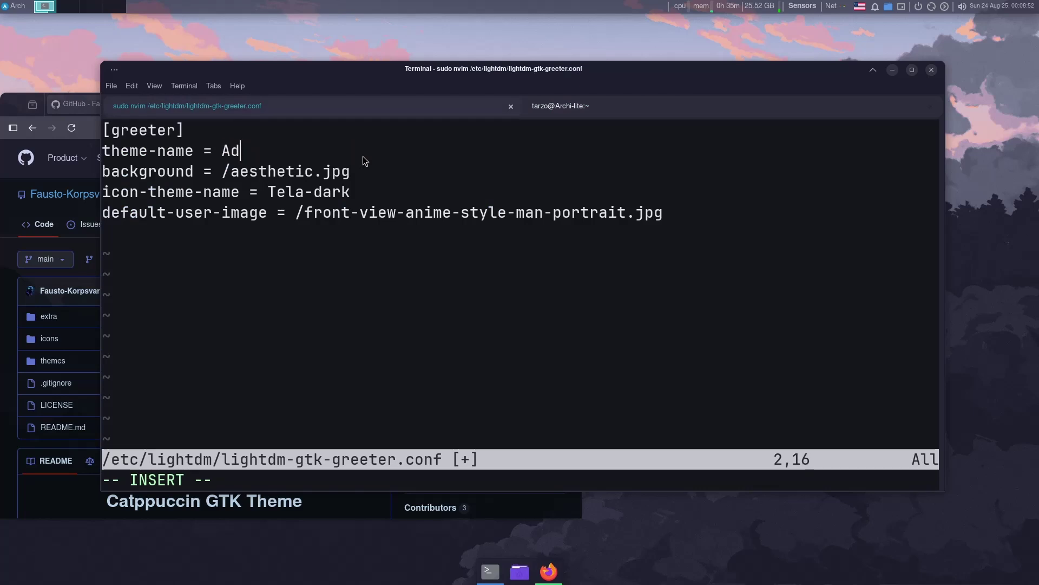
# Copy the theme name Adwaita-dark from the /usr/share/themes listing.
pyautogui.click(544, 118)
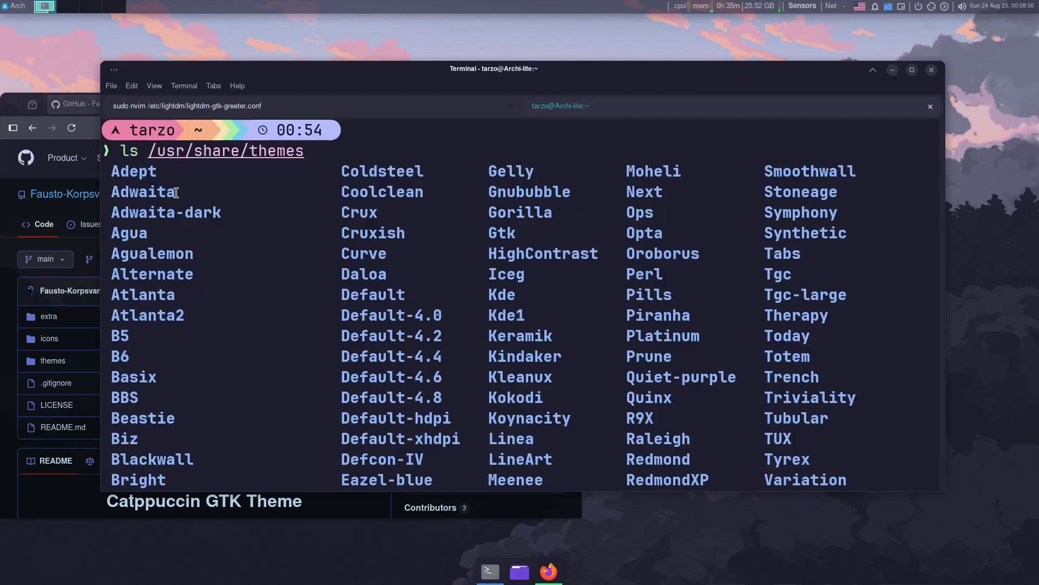
pyautogui.moveTo(179, 192); pyautogui.dragTo(80, 192)
pyautogui.moveTo(230, 213); pyautogui.dragTo(109, 211)
pyautogui.press('super+c')
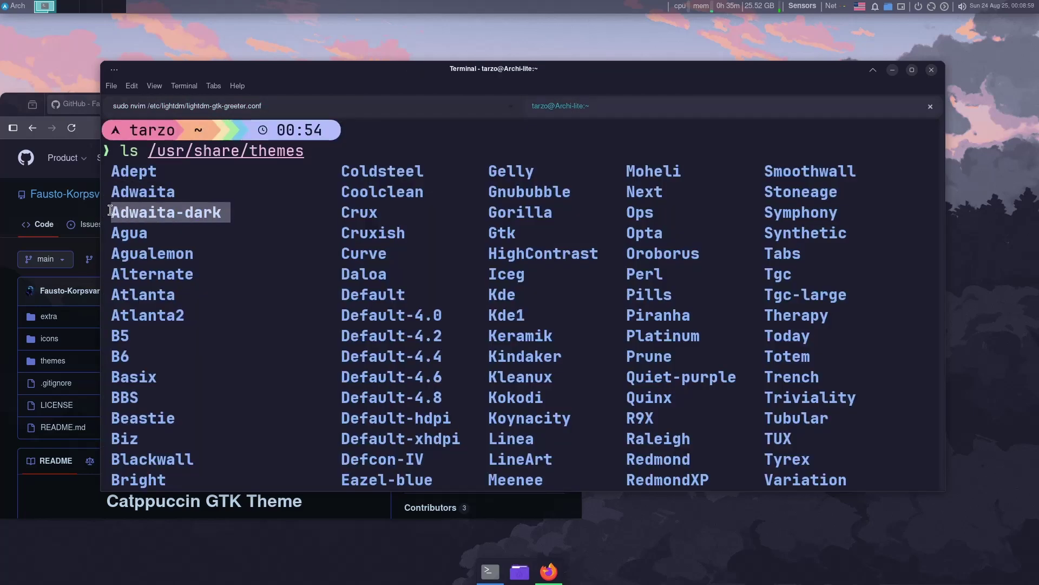
# Paste Adwaita-dark as the theme-name value in lightdm-gtk-greeter.conf, replacing the current entry, and save and quit with :x.
pyautogui.hotkey('ctrl', 'pageup')
pyautogui.press('BackSpace')
pyautogui.press('BackSpace')
pyautogui.press('BackSpace')
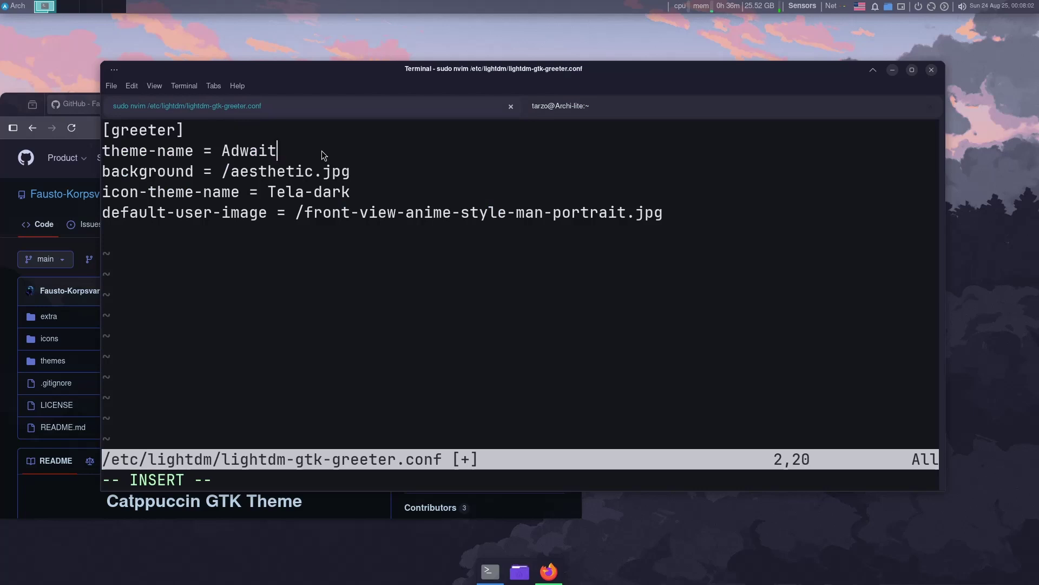
pyautogui.press('BackSpace')
pyautogui.press('BackSpace')
pyautogui.press('BackSpace')
pyautogui.press('BackSpace')
pyautogui.middleClick(321, 150)
pyautogui.click(343, 292)
pyautogui.press('Escape')
pyautogui.write(':x')
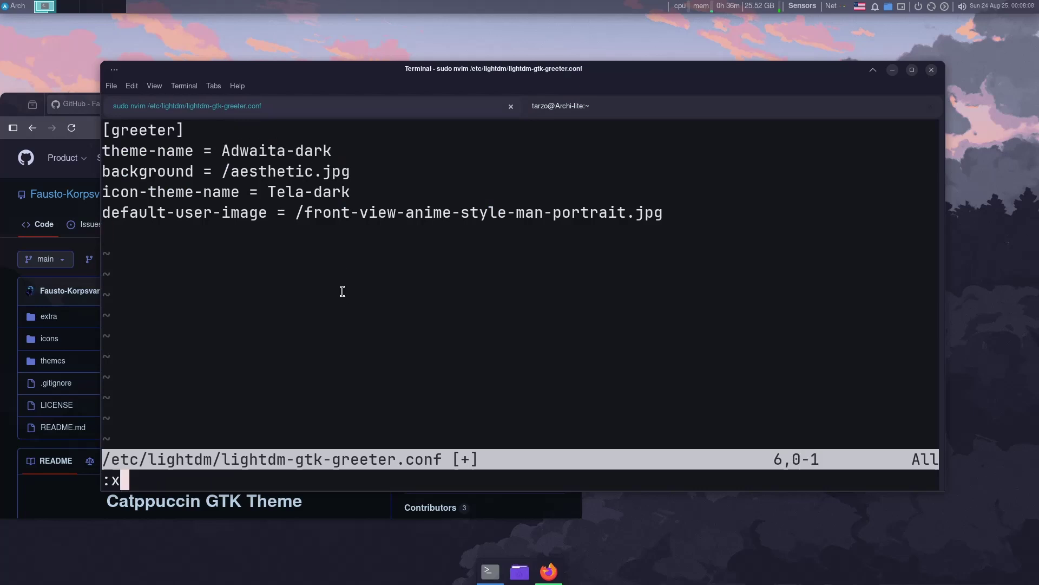
pyautogui.press('Return')
# Log out of the desktop session to check the login greeter.
pyautogui.press('super')
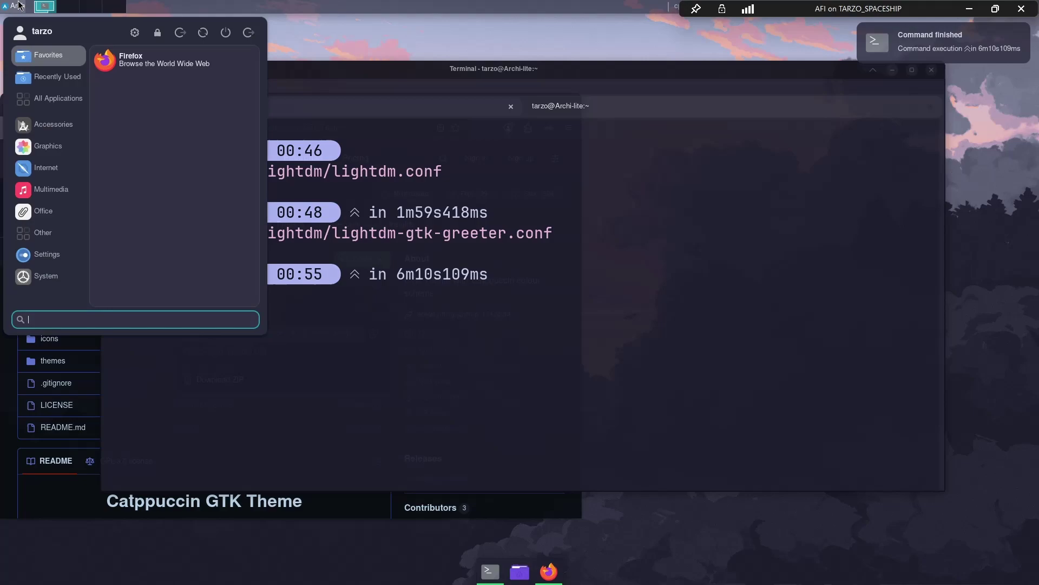
pyautogui.click(181, 32)
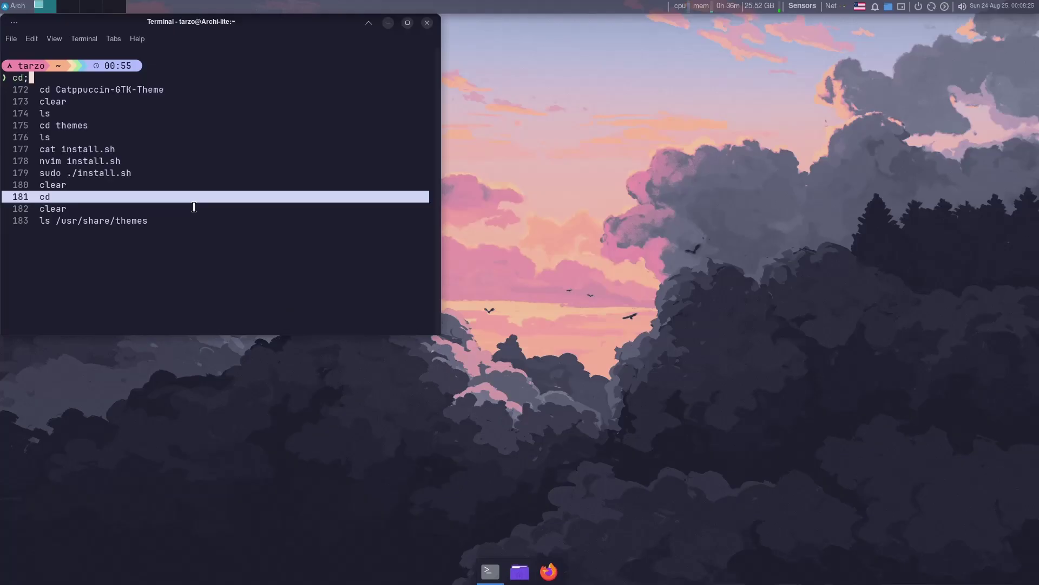
pyautogui.press('Down')
pyautogui.press('Down')
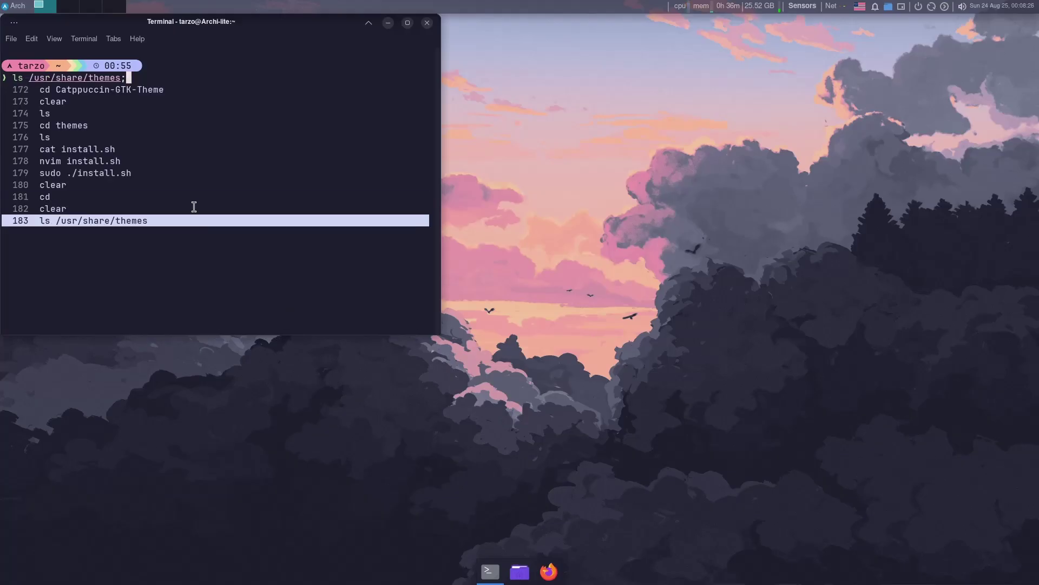
pyautogui.press('super+c')
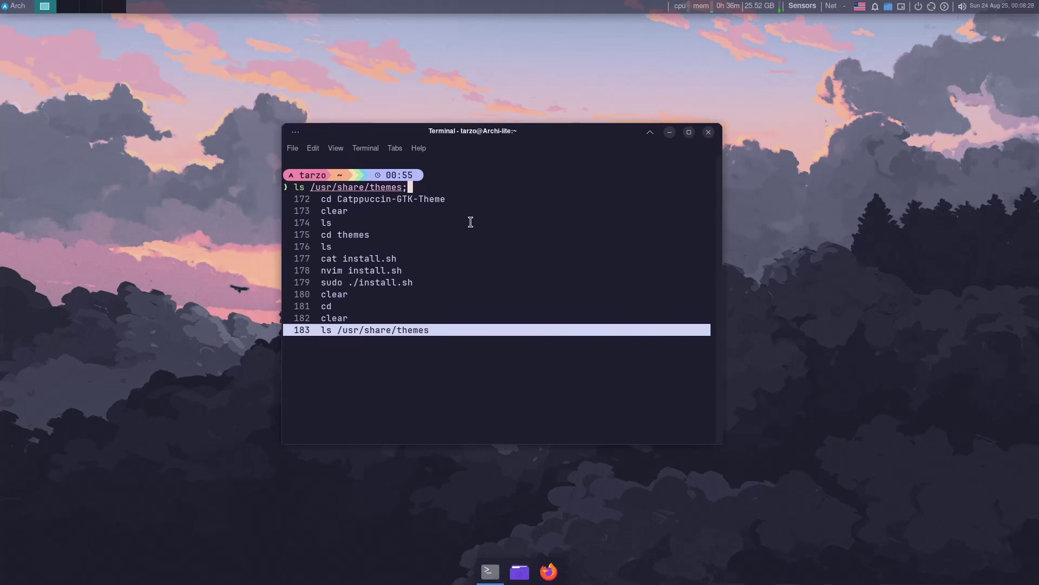
pyautogui.press('Return')
pyautogui.press('BackSpace')
pyautogui.press('BackSpace')
pyautogui.press('BackSpace')
pyautogui.press('BackSpace')
pyautogui.press('BackSpace')
pyautogui.press('BackSpace')
pyautogui.press('BackSpace')
pyautogui.press('BackSpace')
pyautogui.press('BackSpace')
pyautogui.press('BackSpace')
pyautogui.press('BackSpace')
pyautogui.press('BackSpace')
pyautogui.press('BackSpace')
pyautogui.press('BackSpace')
pyautogui.press('BackSpace')
pyautogui.press('BackSpace')
pyautogui.press('BackSpace')
pyautogui.press('BackSpace')
pyautogui.press('BackSpace')
pyautogui.press('BackSpace')
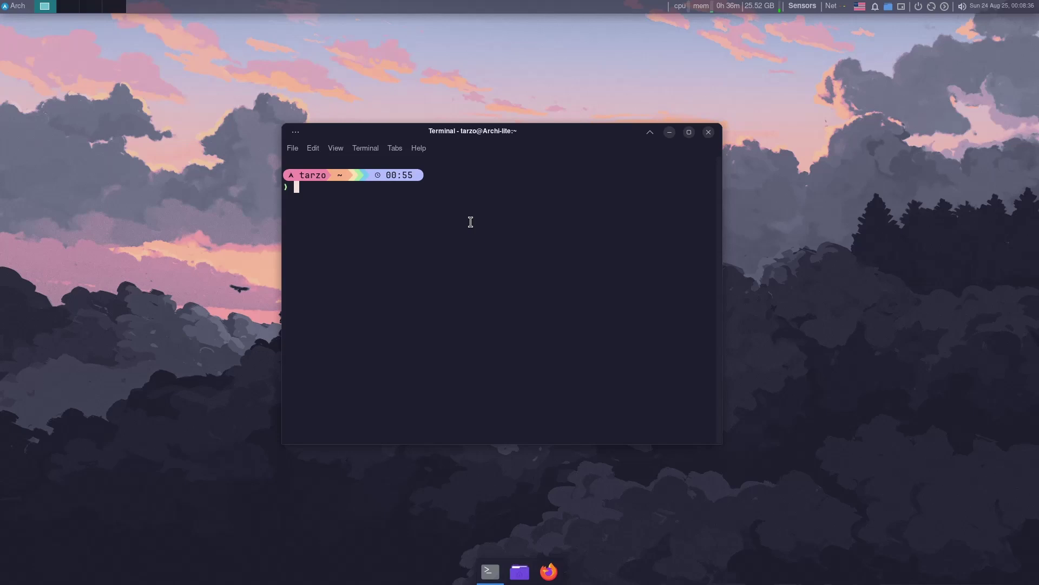
# Open the LightDM GTK Greeter settings and authenticate with the account password.
pyautogui.press('super+d')
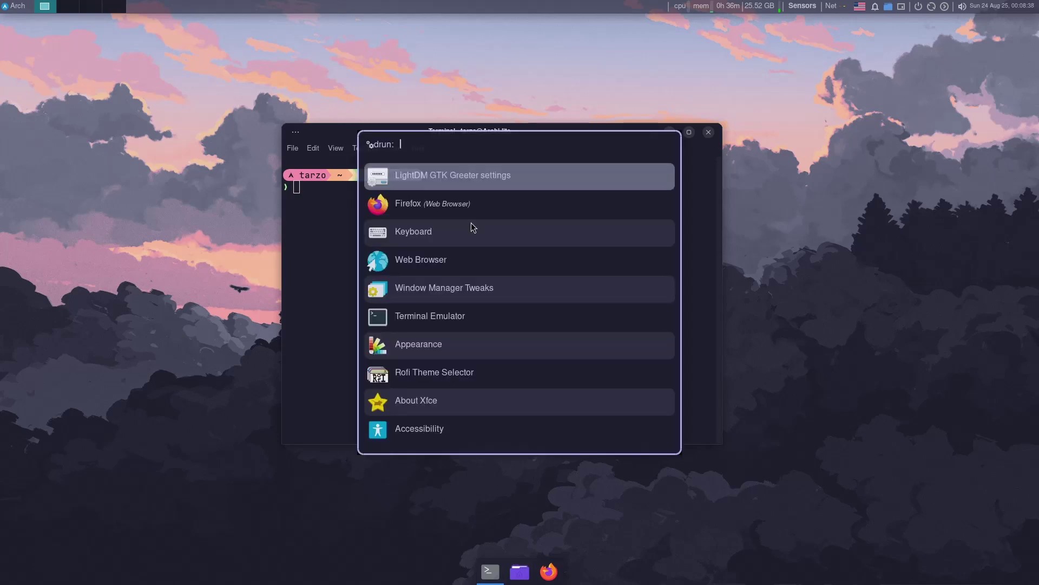
pyautogui.press('Escape')
pyautogui.press('super')
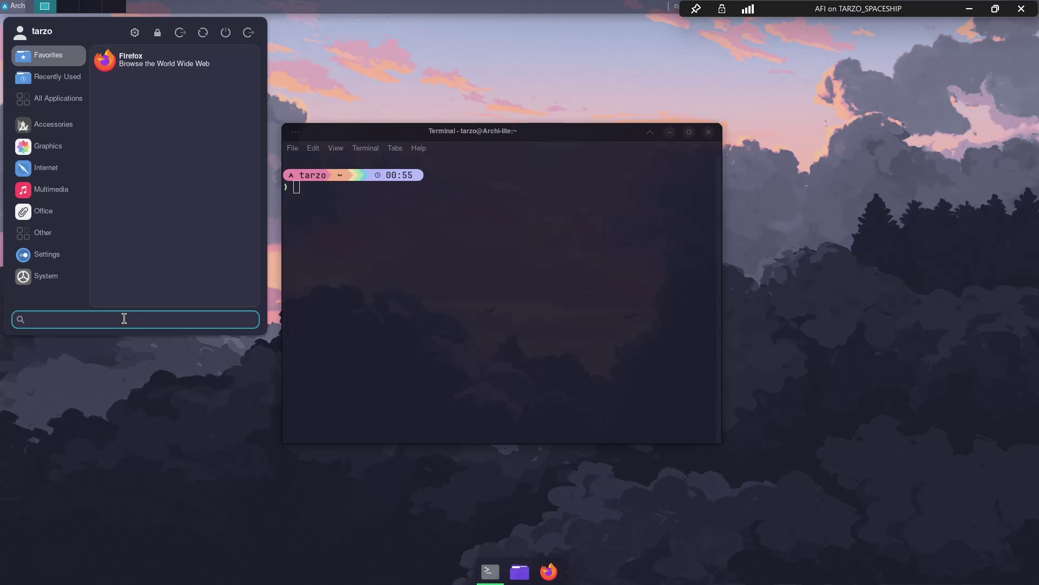
pyautogui.write('ligh')
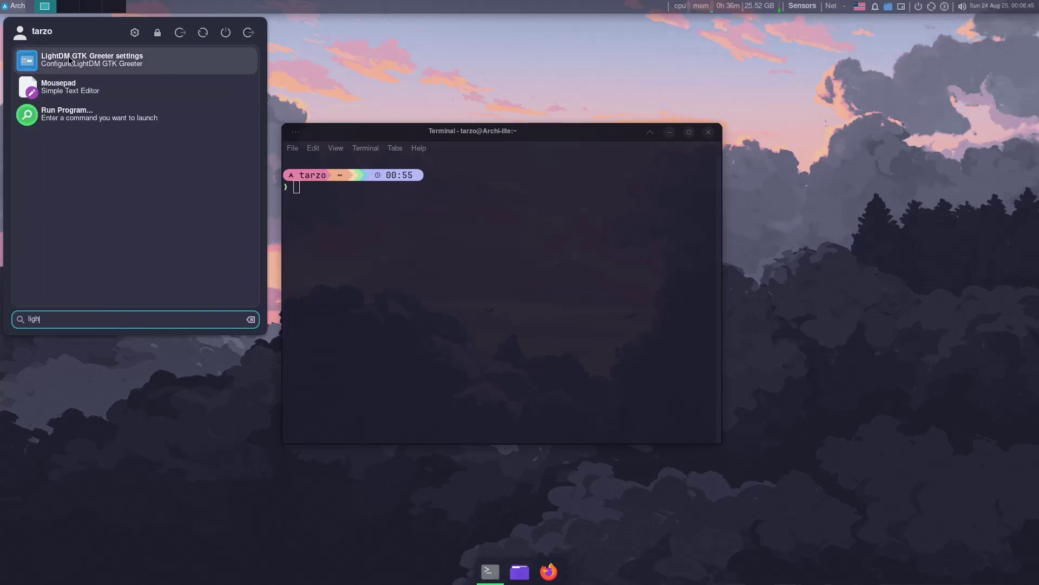
pyautogui.click(111, 62)
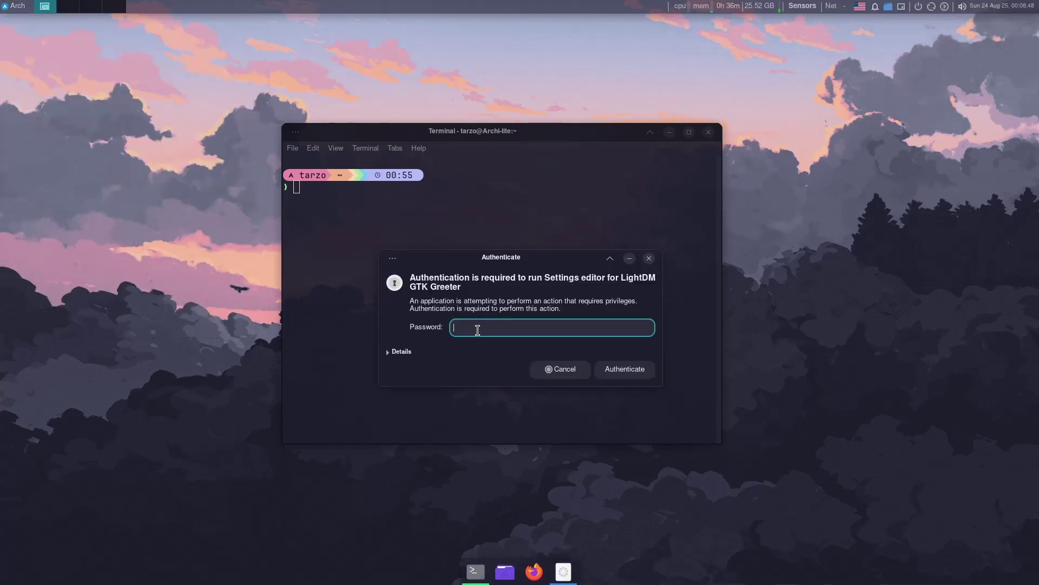
pyautogui.write('******')
pyautogui.press('Return')
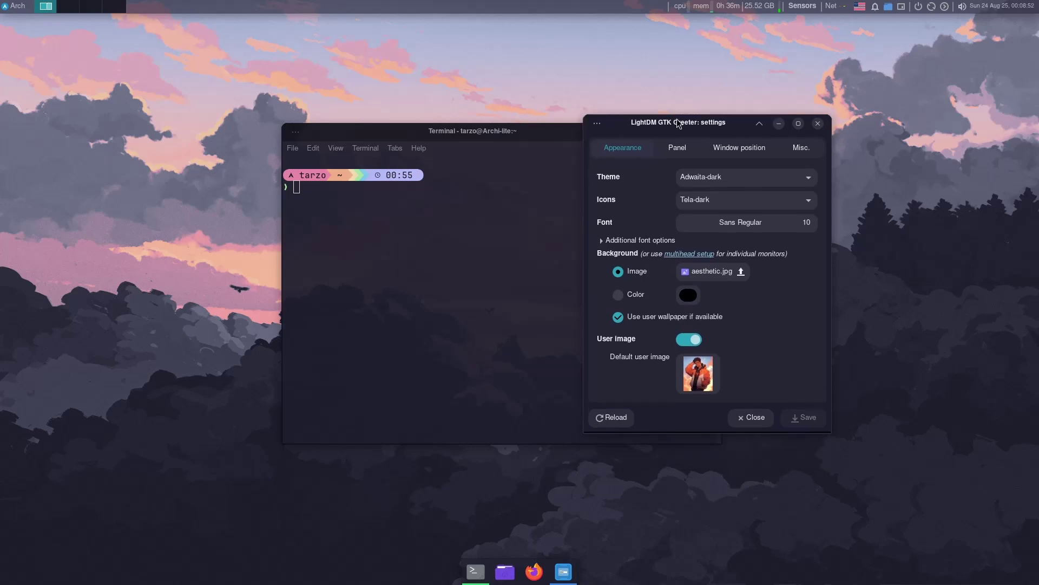
# Set the greeter theme to Catppuccin-Dark, keep the Tela-dark icons, and save the settings.
pyautogui.click(807, 181)
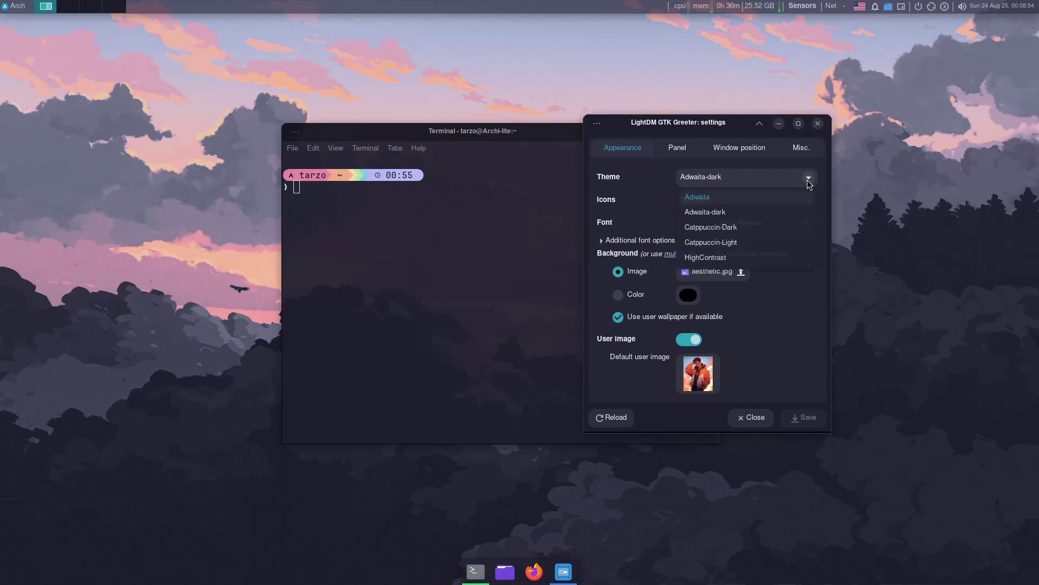
pyautogui.click(751, 229)
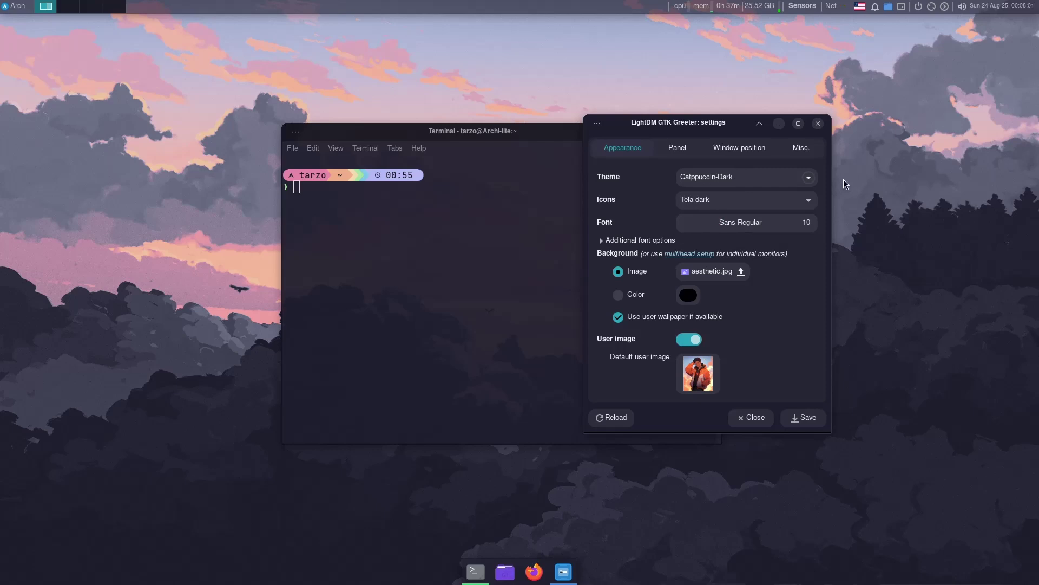
pyautogui.click(812, 199)
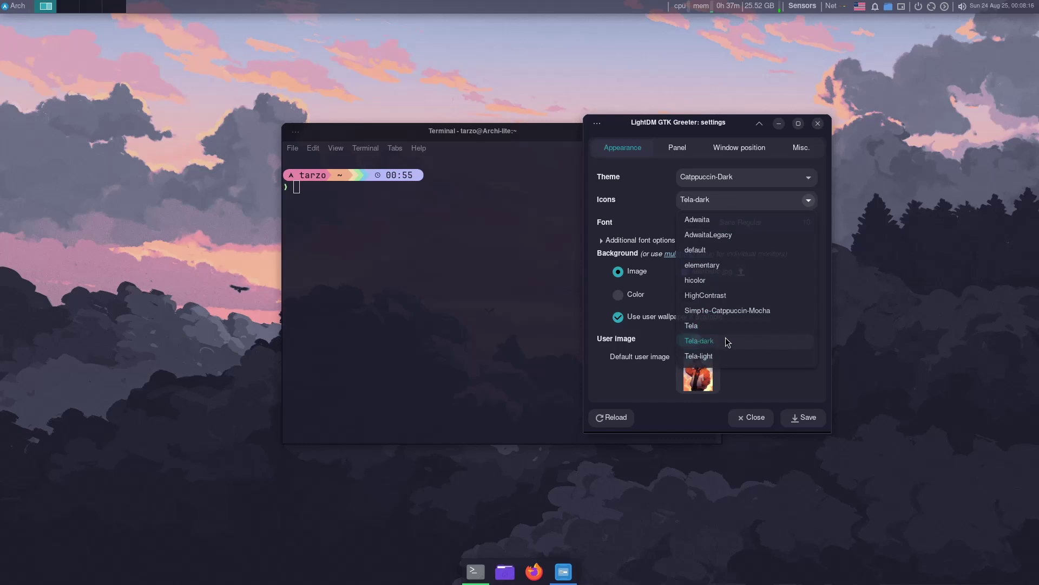
pyautogui.click(724, 341)
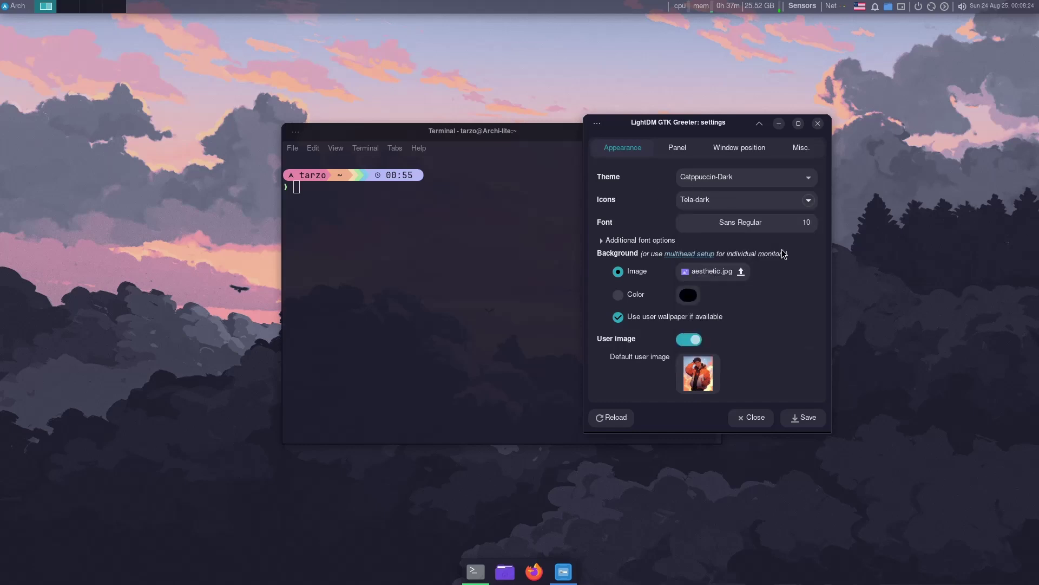
pyautogui.click(808, 417)
# Log out of the desktop session to check the greeter with the newly saved theme.
pyautogui.click(14, 6)
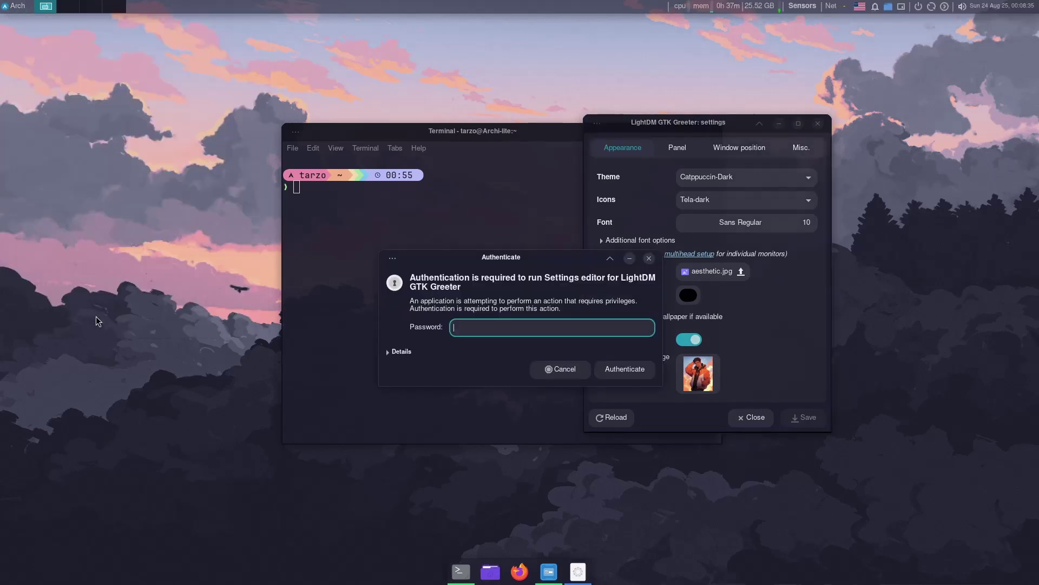
pyautogui.click(560, 368)
pyautogui.click(13, 6)
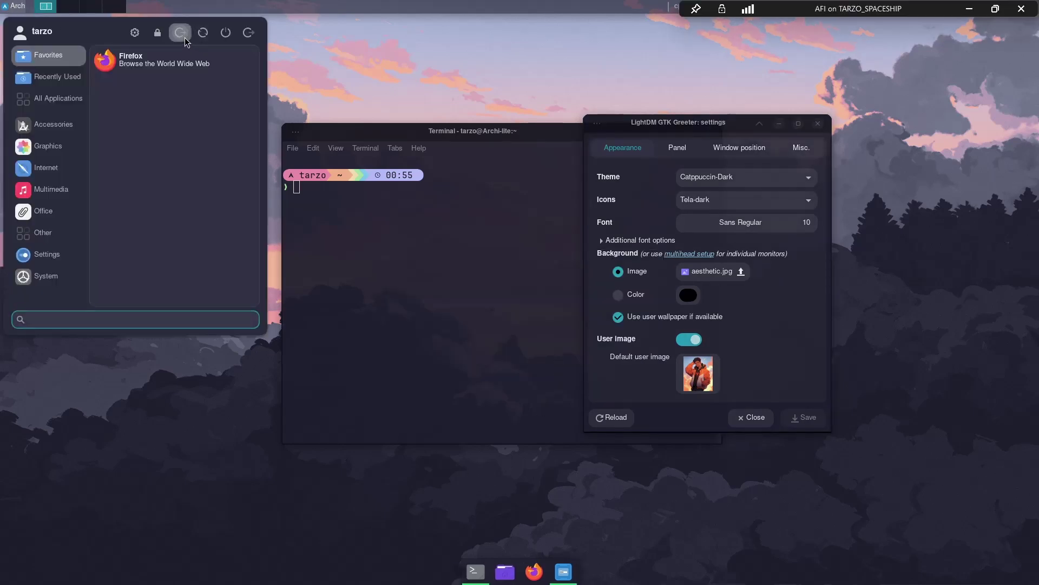
pyautogui.click(182, 36)
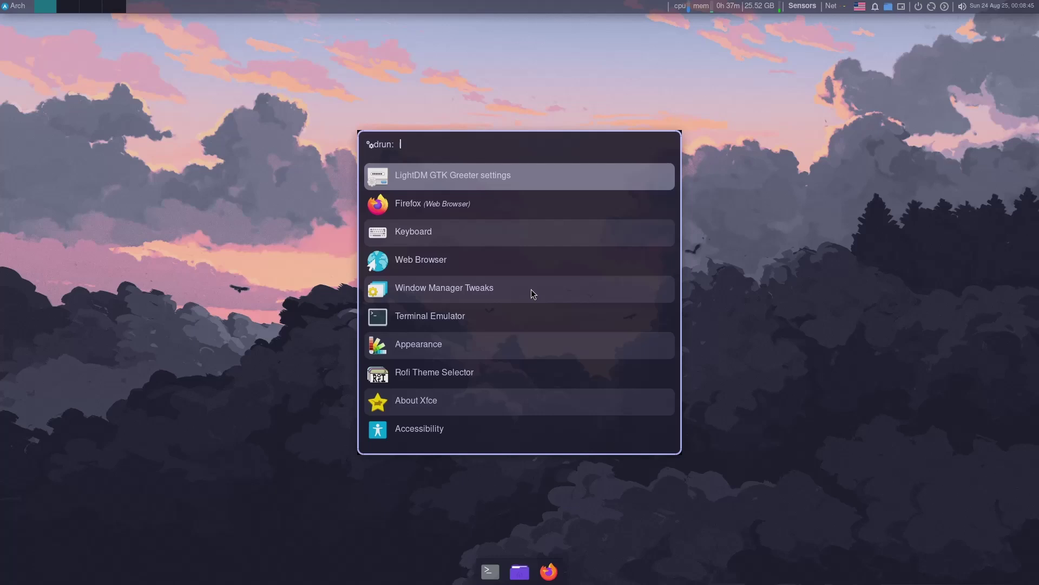
# Reopen the LightDM GTK Greeter settings and try aesthetic.jpg from the user's folder under /home as the background image.
pyautogui.press('Return')
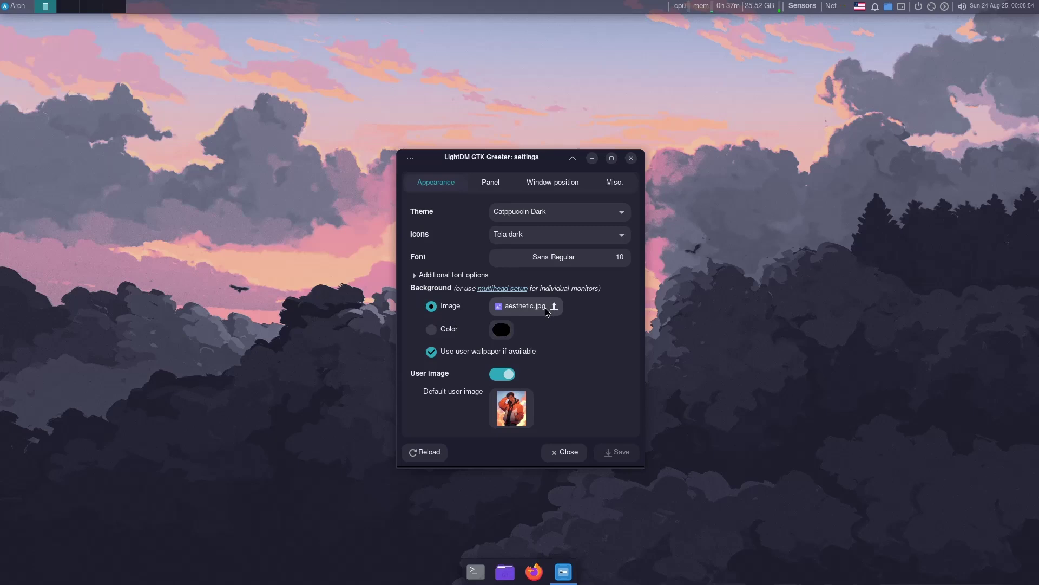
pyautogui.click(524, 316)
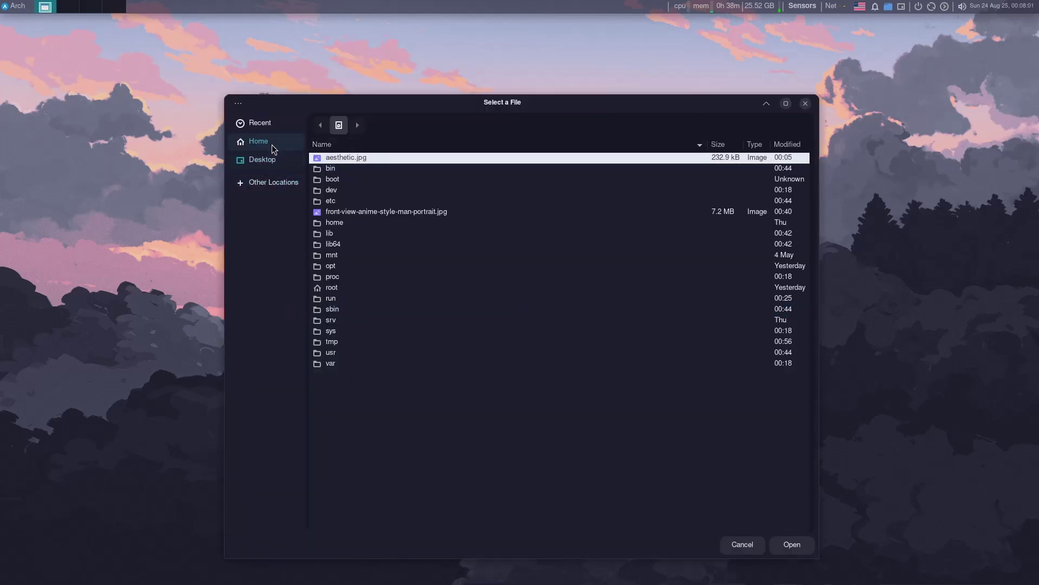
pyautogui.click(271, 145)
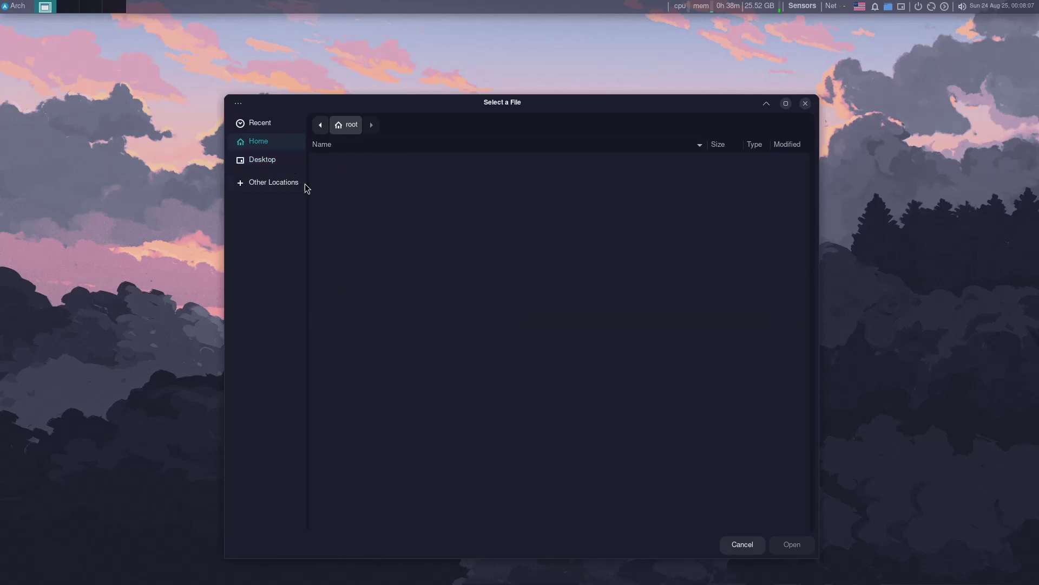
pyautogui.click(255, 183)
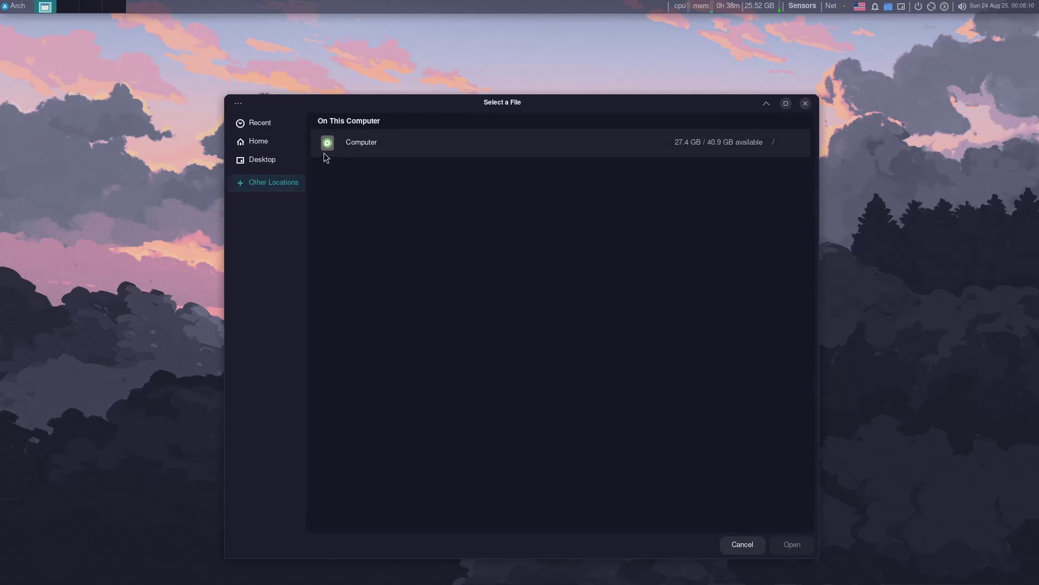
pyautogui.click(580, 151)
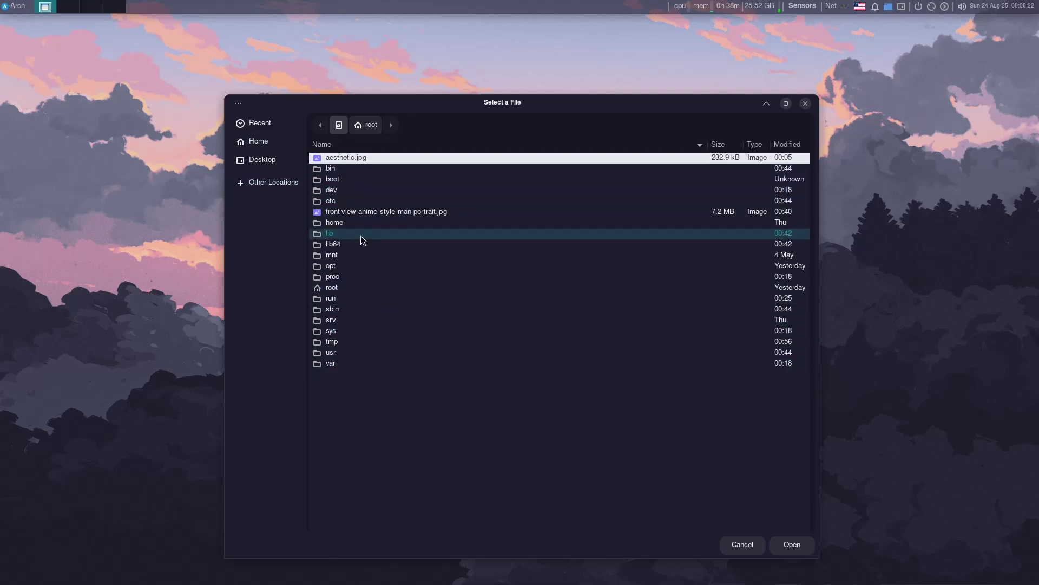
pyautogui.doubleClick(323, 222)
pyautogui.doubleClick(339, 160)
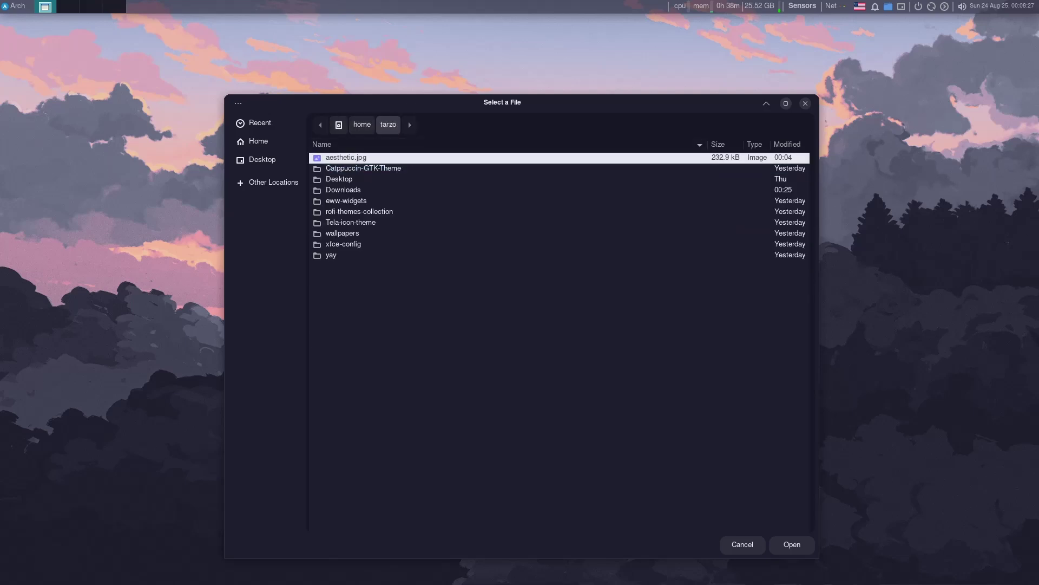
pyautogui.doubleClick(351, 158)
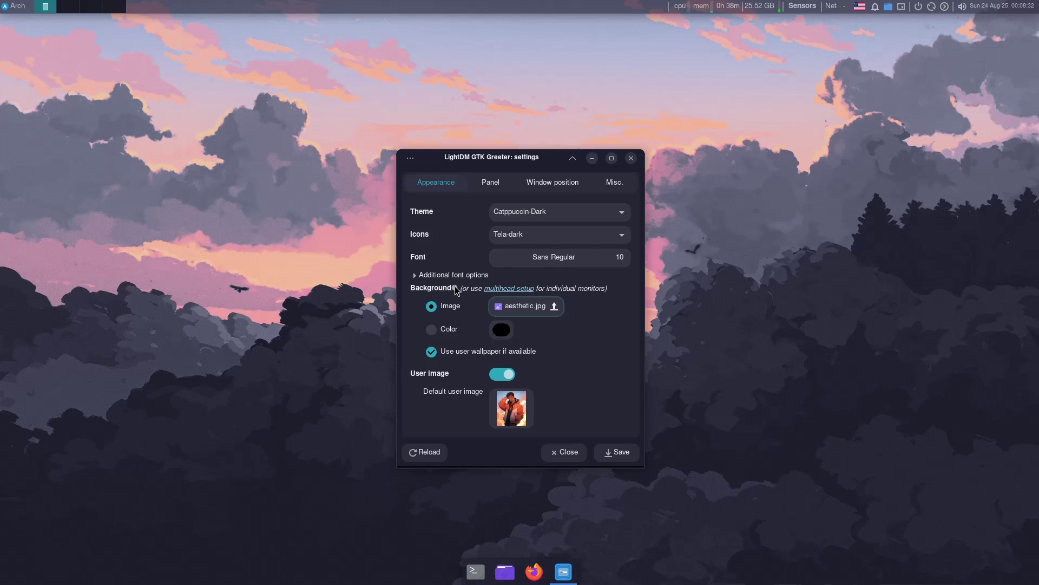
pyautogui.moveTo(454, 291)
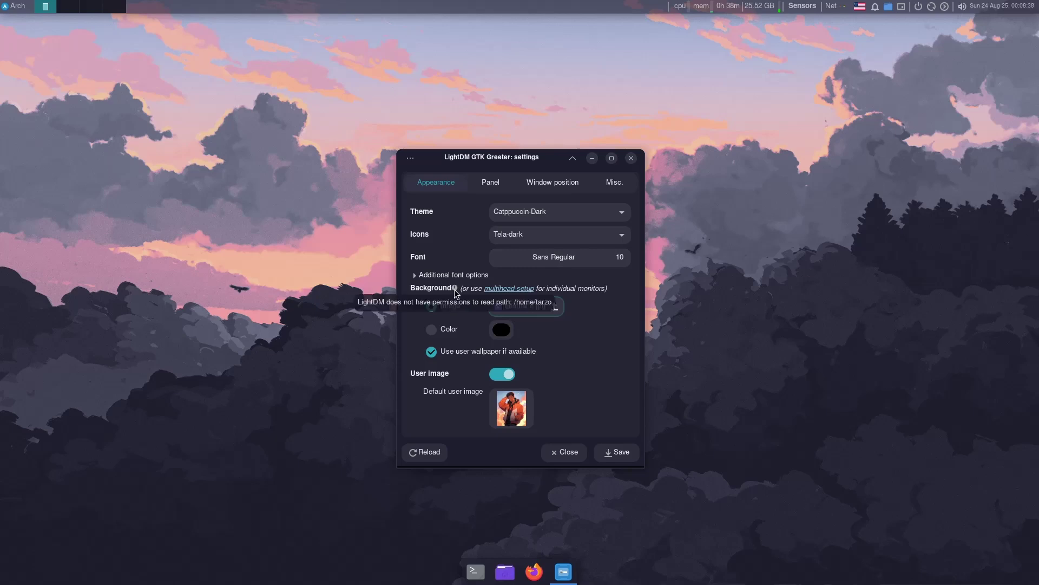
# Switch the greeter background image back to the aesthetic.jpg stored in the root directory.
pyautogui.click(544, 314)
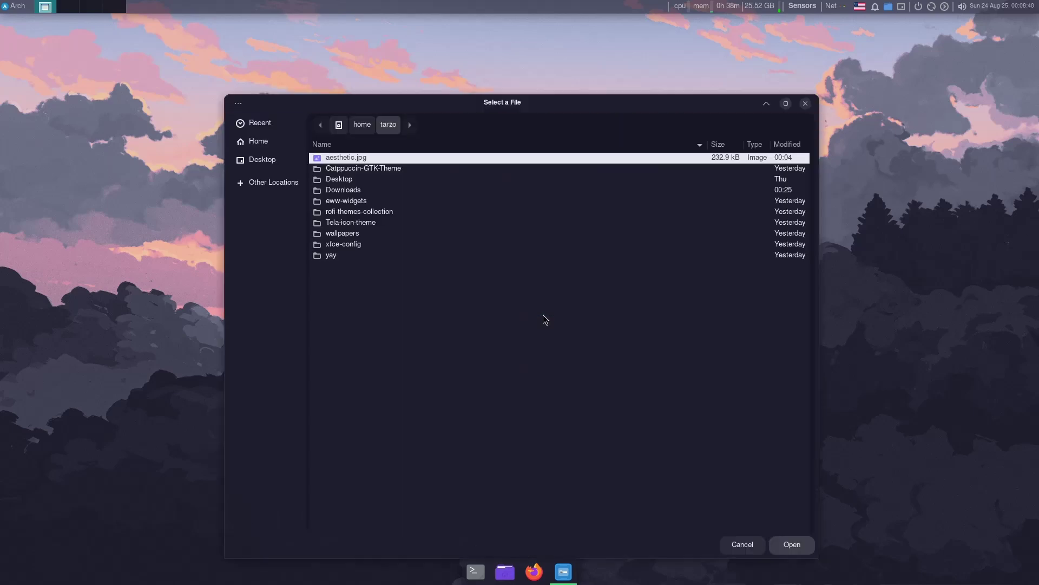
pyautogui.click(274, 182)
pyautogui.click(369, 153)
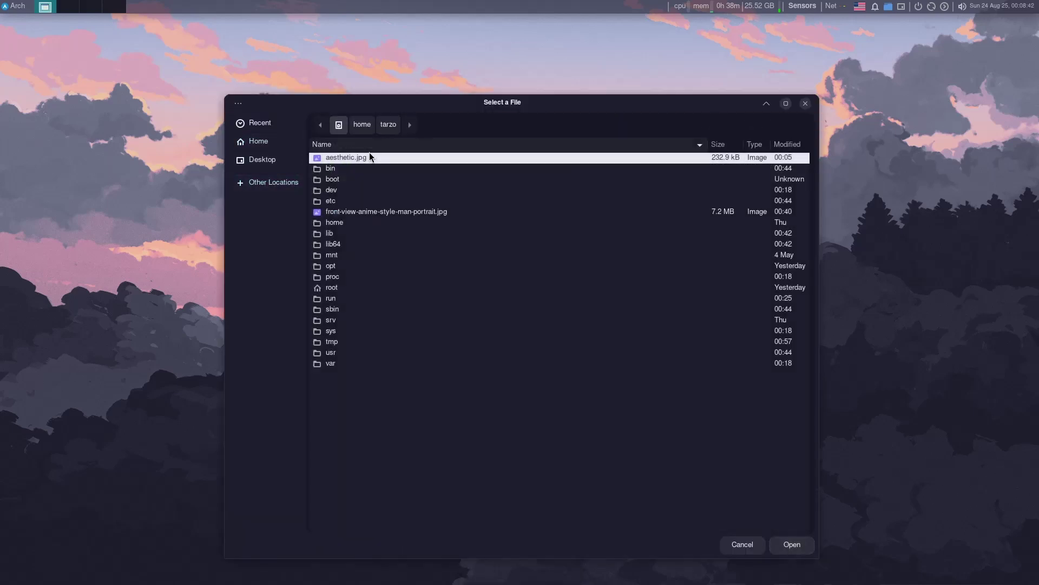
pyautogui.doubleClick(363, 161)
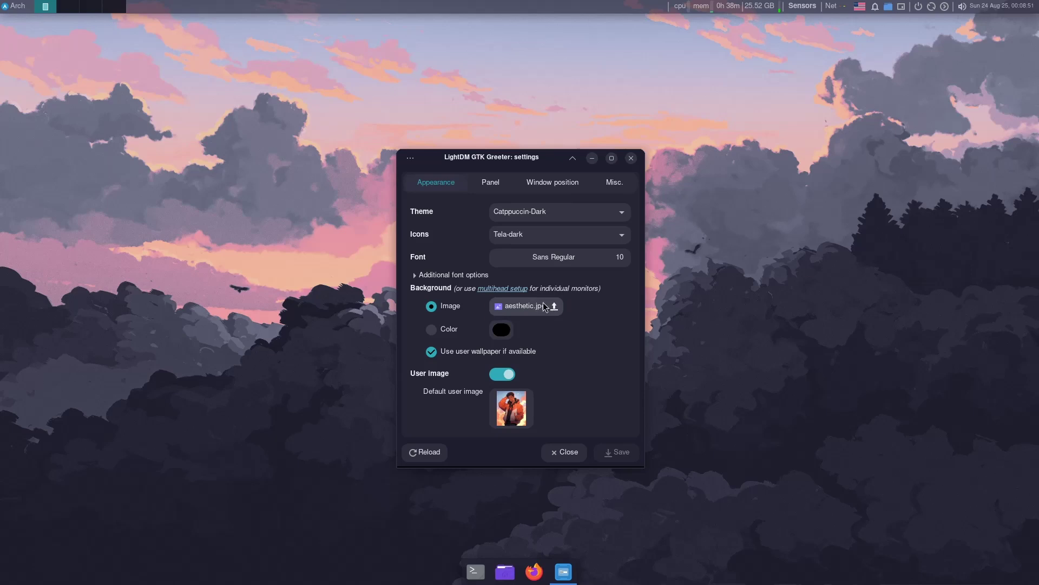
# In a new terminal, create the directory /wallpaper with sudo mkdir, authenticating with the account password.
pyautogui.click(476, 572)
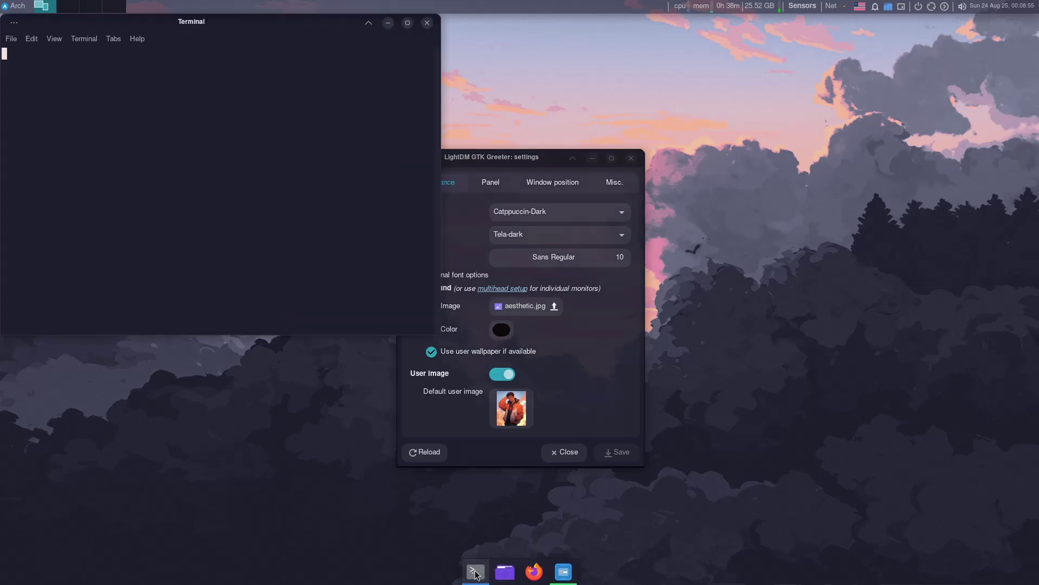
pyautogui.moveTo(246, 18); pyautogui.dragTo(324, 149)
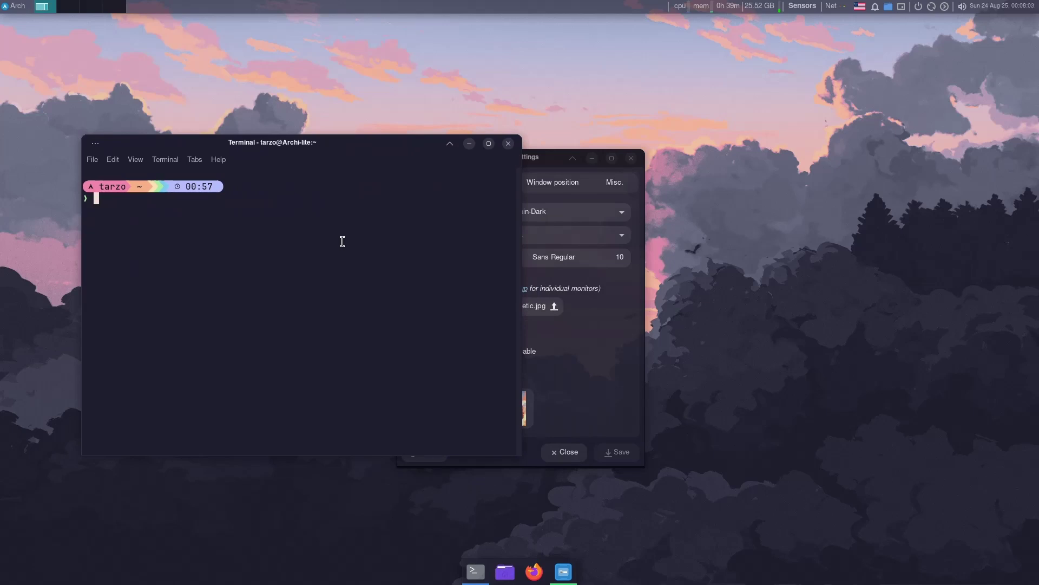
pyautogui.write('sudo')
pyautogui.press('Tab')
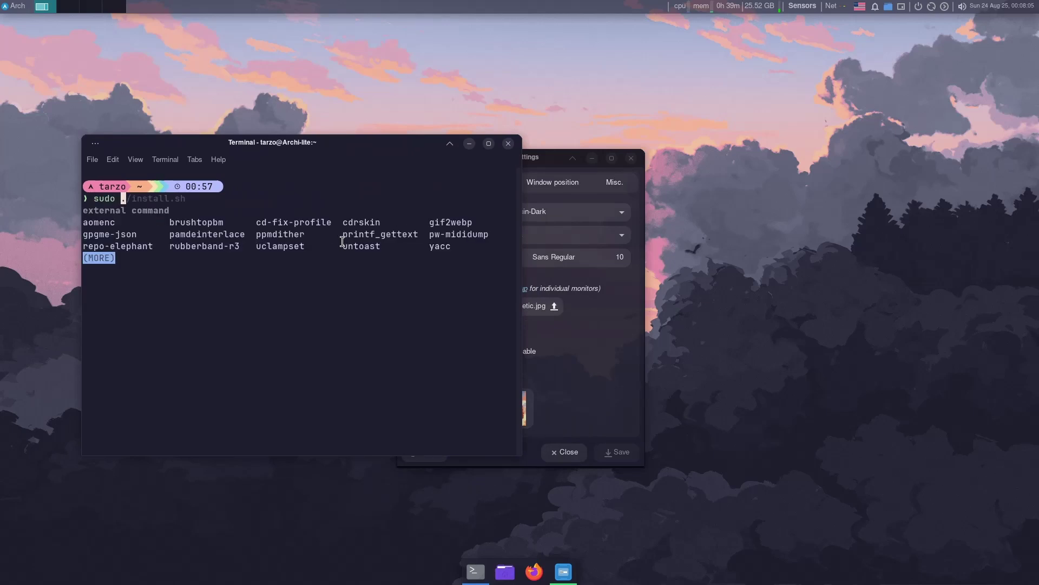
pyautogui.write('mkdir')
pyautogui.press('Tab')
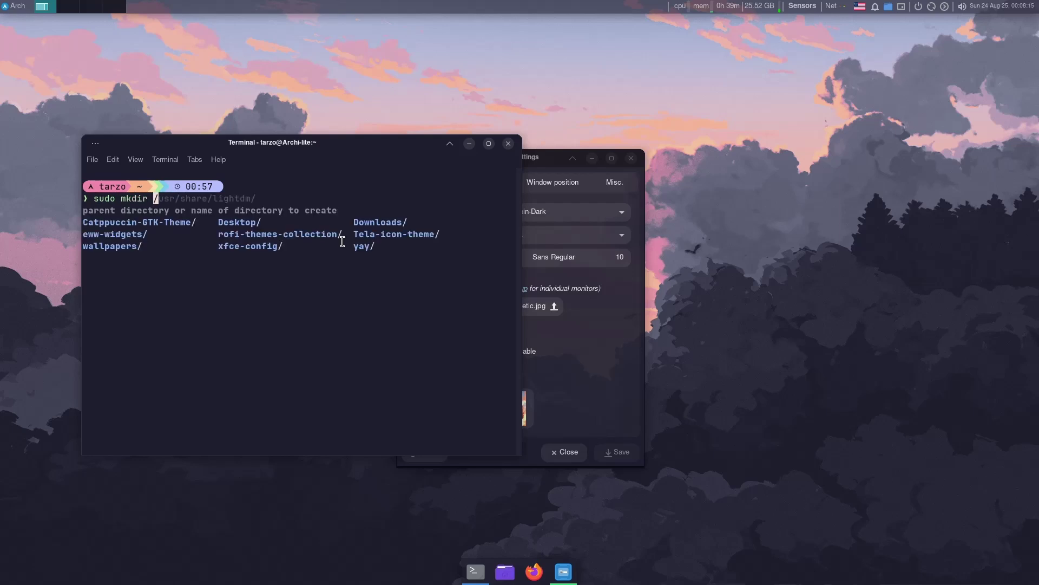
pyautogui.write('/wallpaper')
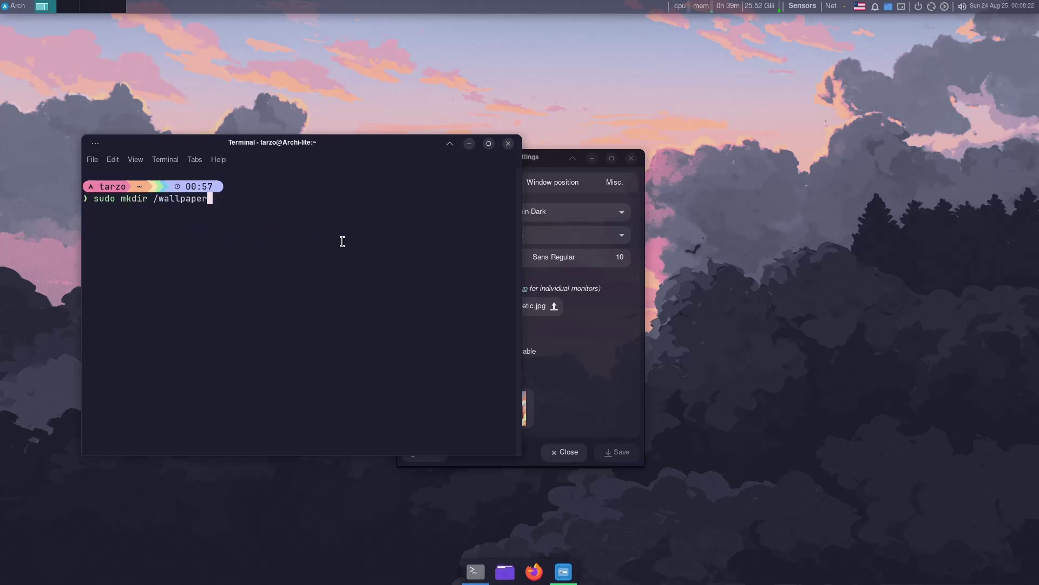
pyautogui.press('Return')
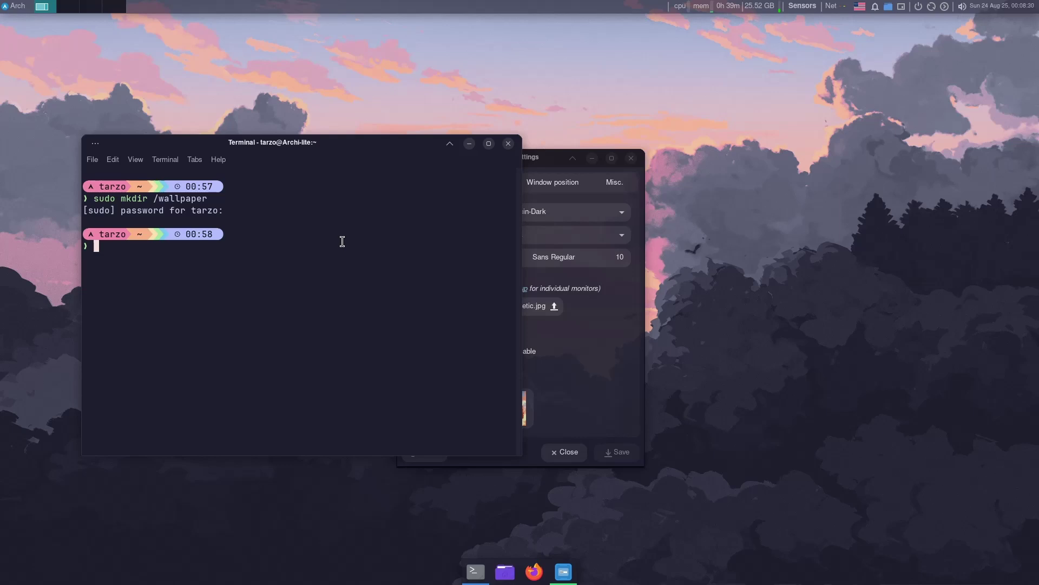
# Look through the contents of the root directory / for the wallpaper folder using path completion, without running the command.
pyautogui.write('ls /')
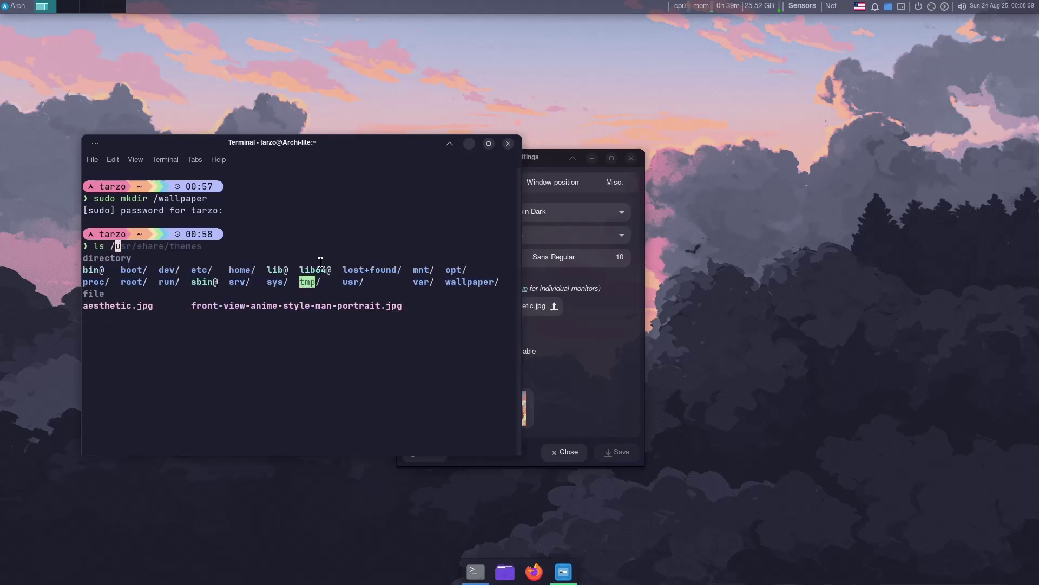
pyautogui.press('BackSpace')
pyautogui.press('BackSpace')
pyautogui.press('BackSpace')
pyautogui.press('BackSpace')
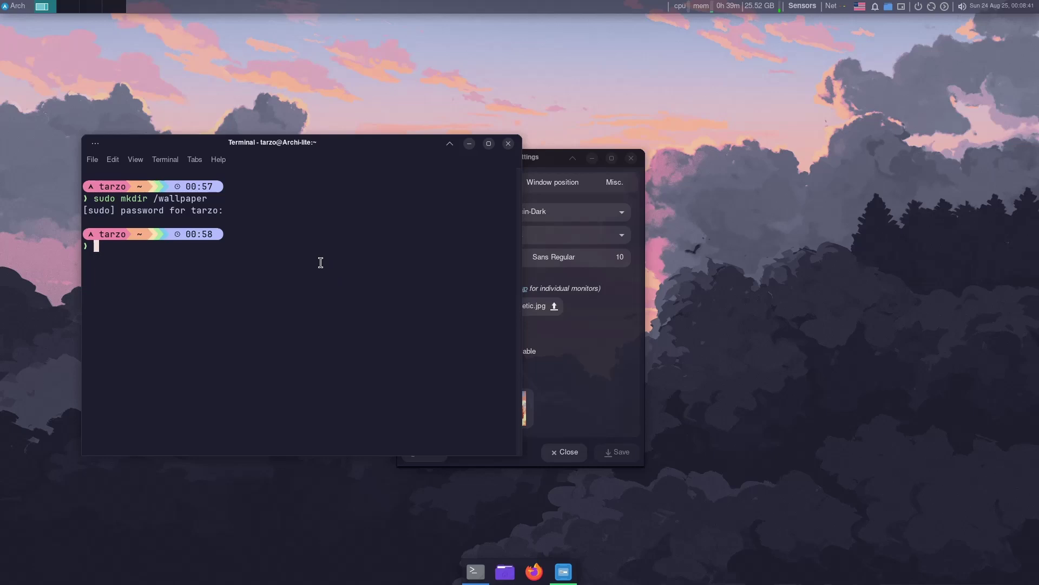
pyautogui.hotkey('ctrl', '+')
pyautogui.hotkey('ctrl', '+')
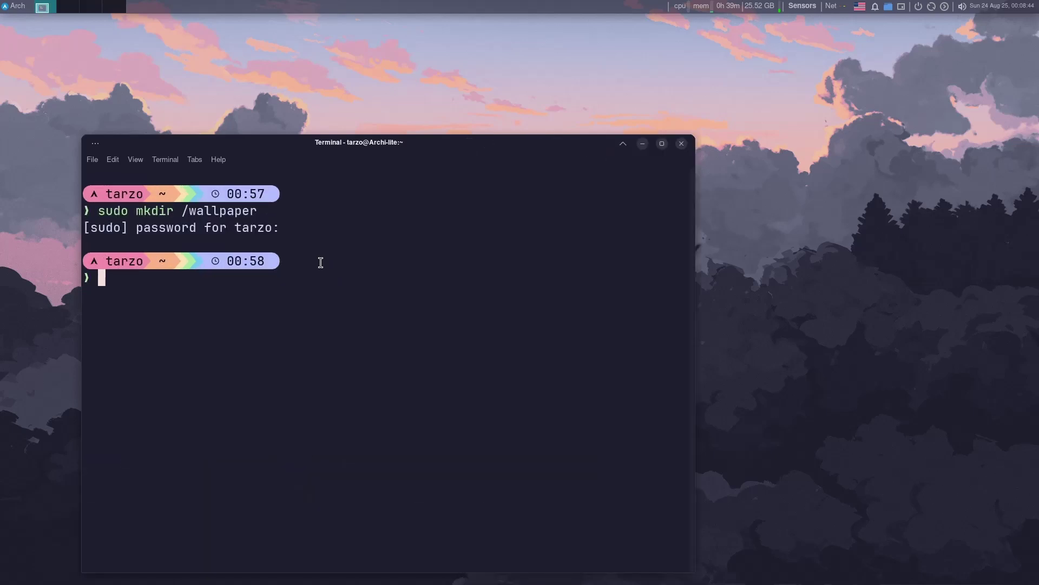
# Browse the wallpapers/walls-catppuccin-mocha folder of the home directory in the Thunar file manager, placed beside the terminal.
pyautogui.moveTo(335, 143); pyautogui.dragTo(292, 60)
pyautogui.click(505, 572)
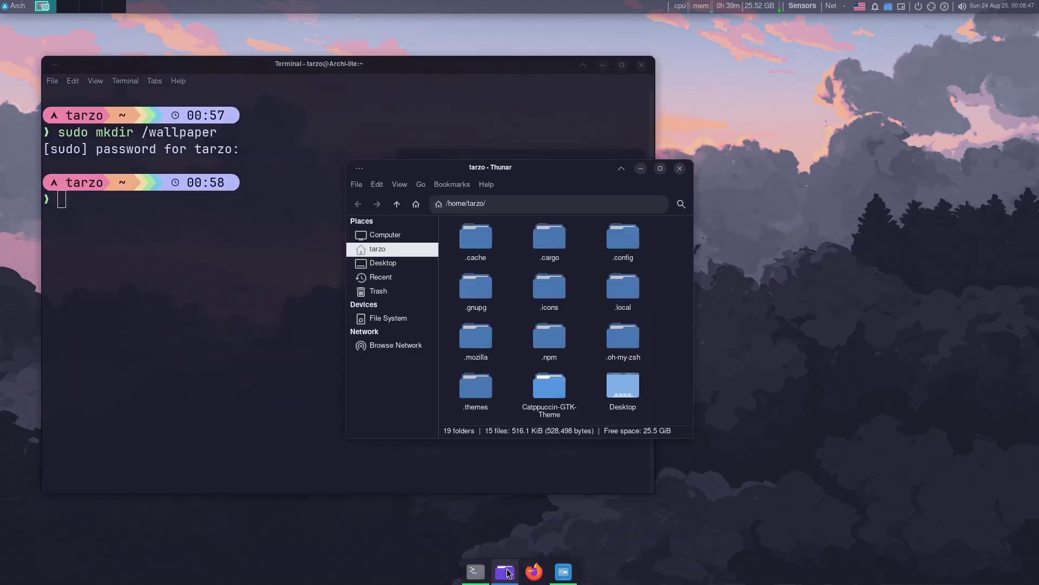
pyautogui.scroll(-5, 566, 364)
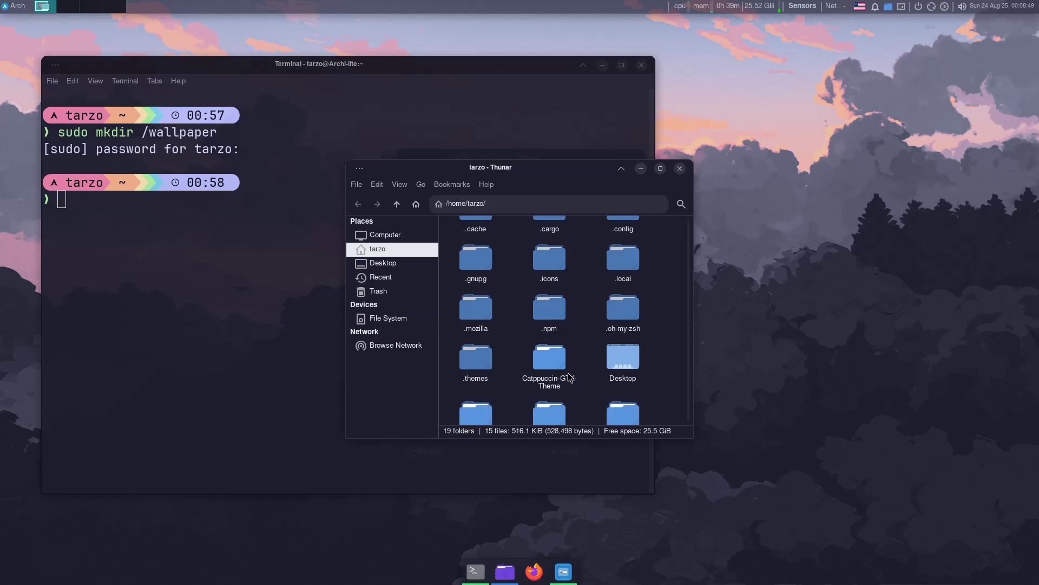
pyautogui.doubleClick(553, 300)
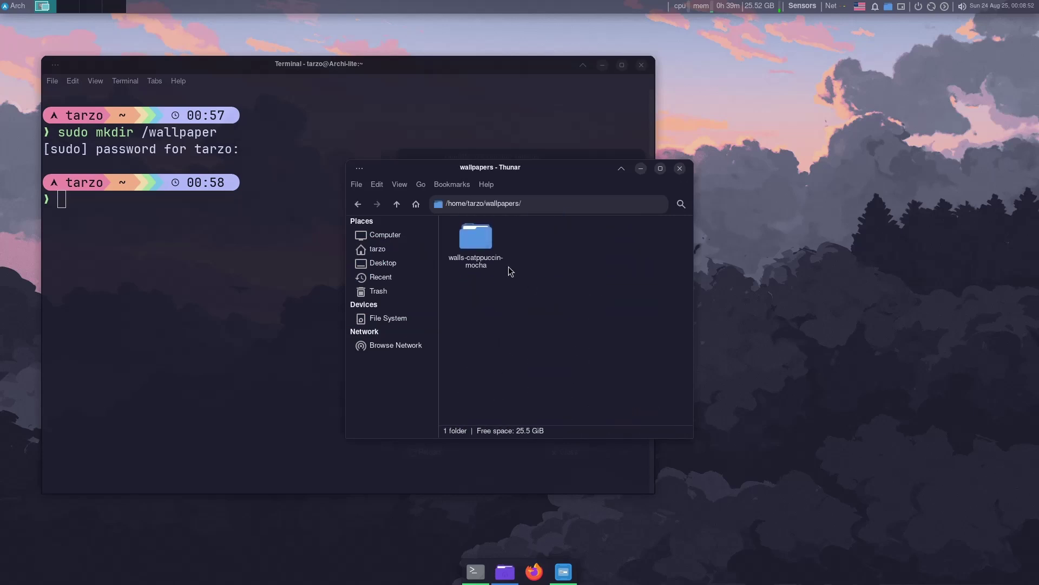
pyautogui.doubleClick(504, 268)
pyautogui.scroll(-1, 539, 243)
pyautogui.scroll(-15, 557, 340)
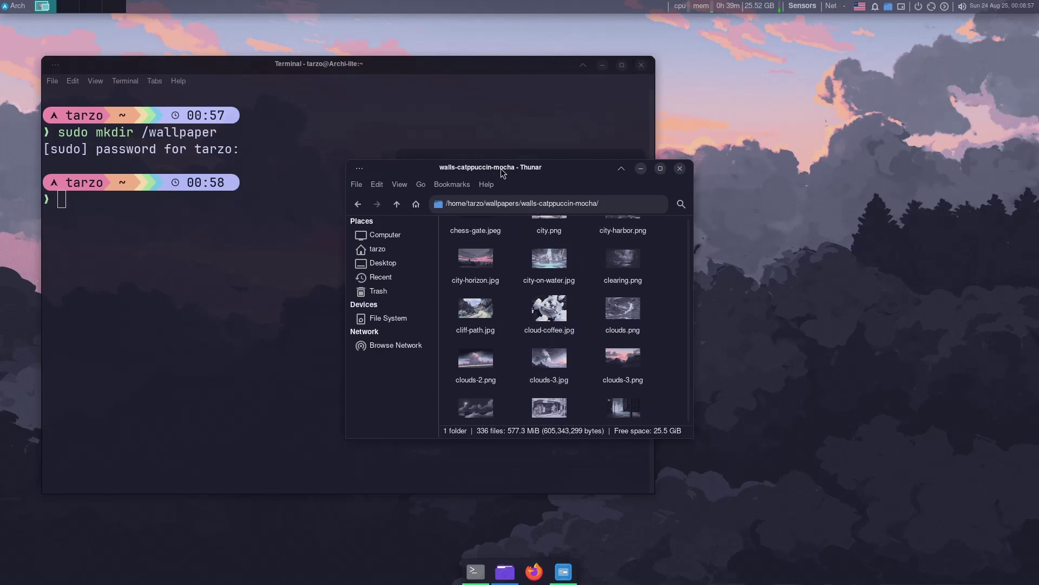
pyautogui.moveTo(487, 166); pyautogui.dragTo(764, 161)
pyautogui.scroll(1, 836, 317)
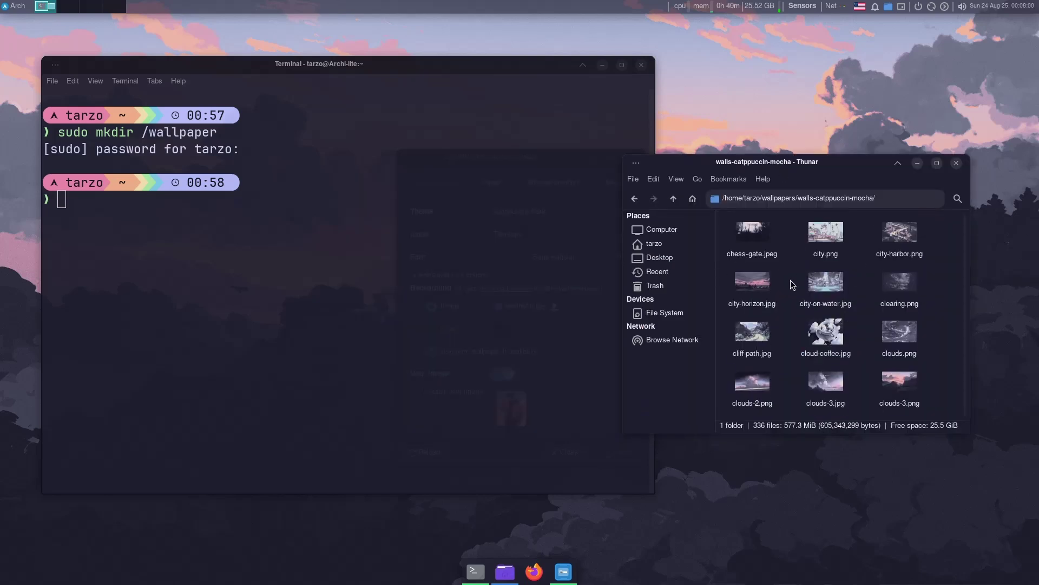
# In the terminal, begin a sudo cp -rv command with ~/wallpapers/walls-catppuccin-mocha/ as the source.
pyautogui.click(255, 232)
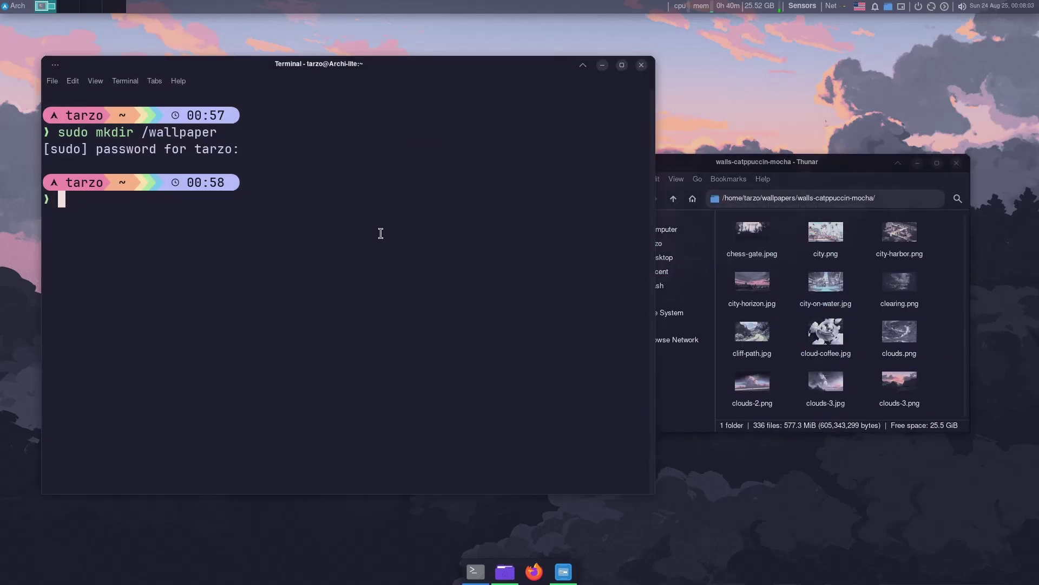
pyautogui.write('sudo cp')
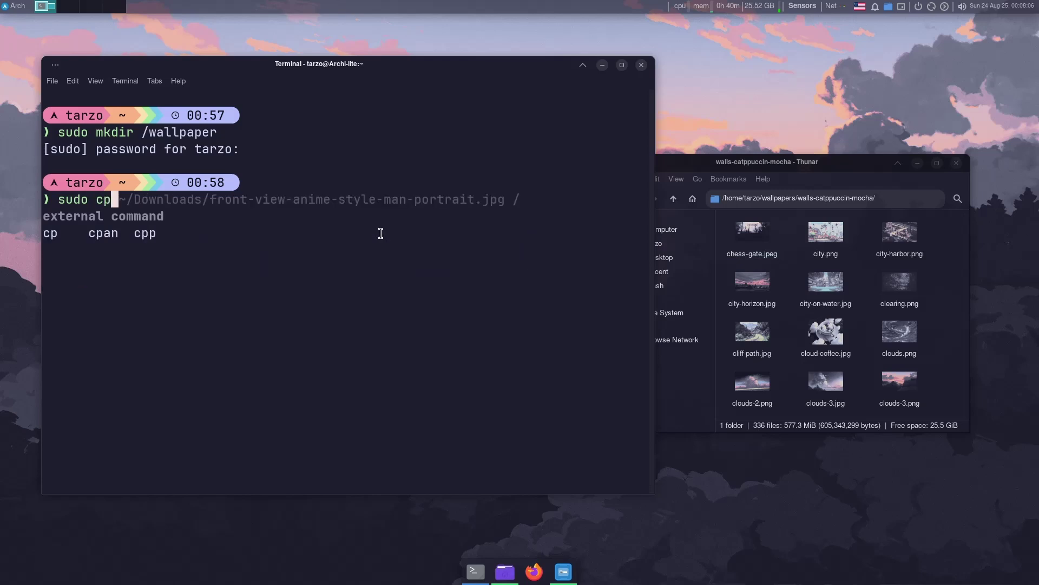
pyautogui.write(' -r')
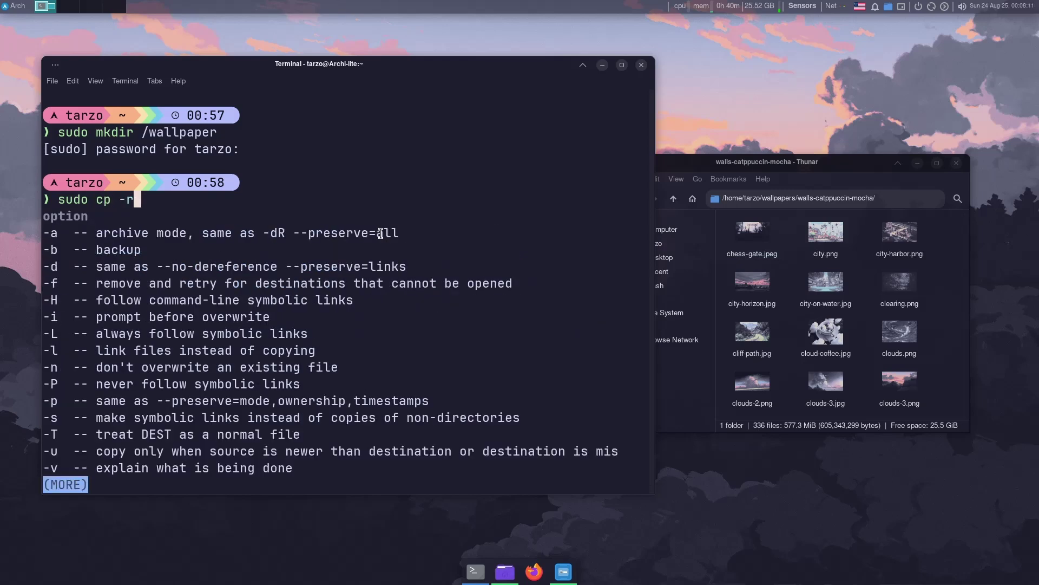
pyautogui.write('v')
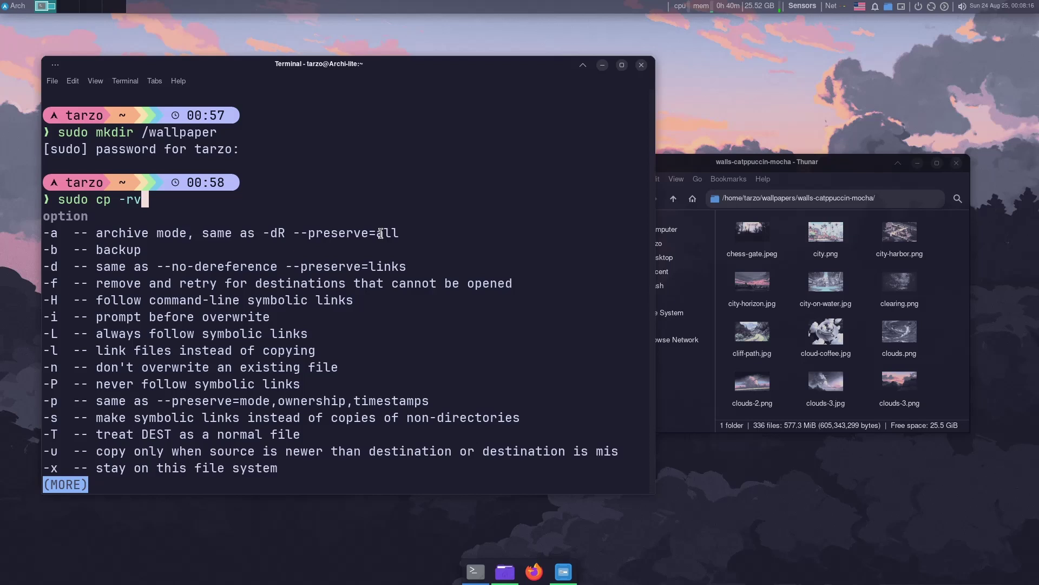
pyautogui.write(' ~/')
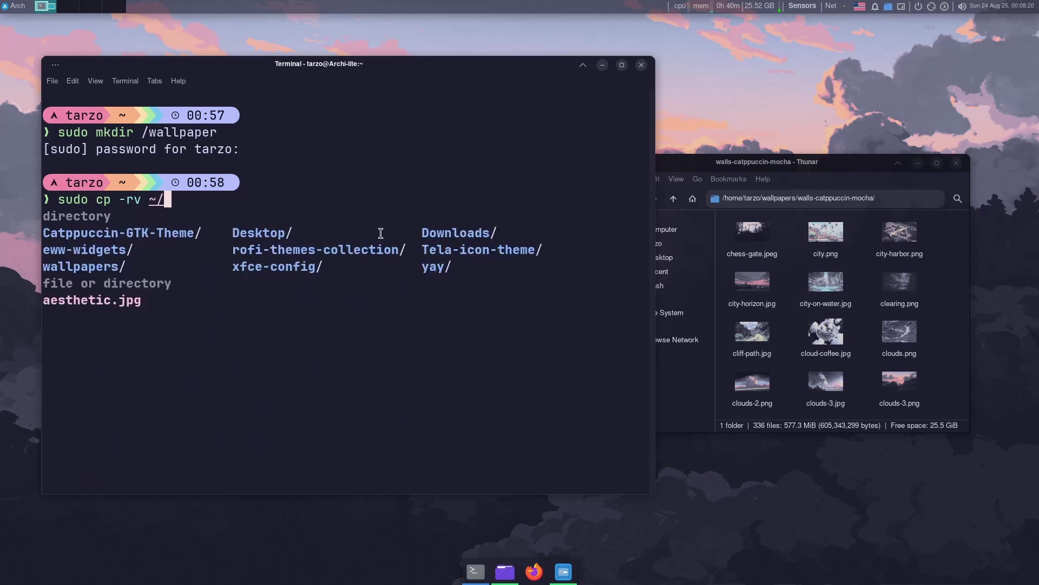
pyautogui.write('wa')
pyautogui.press('Tab')
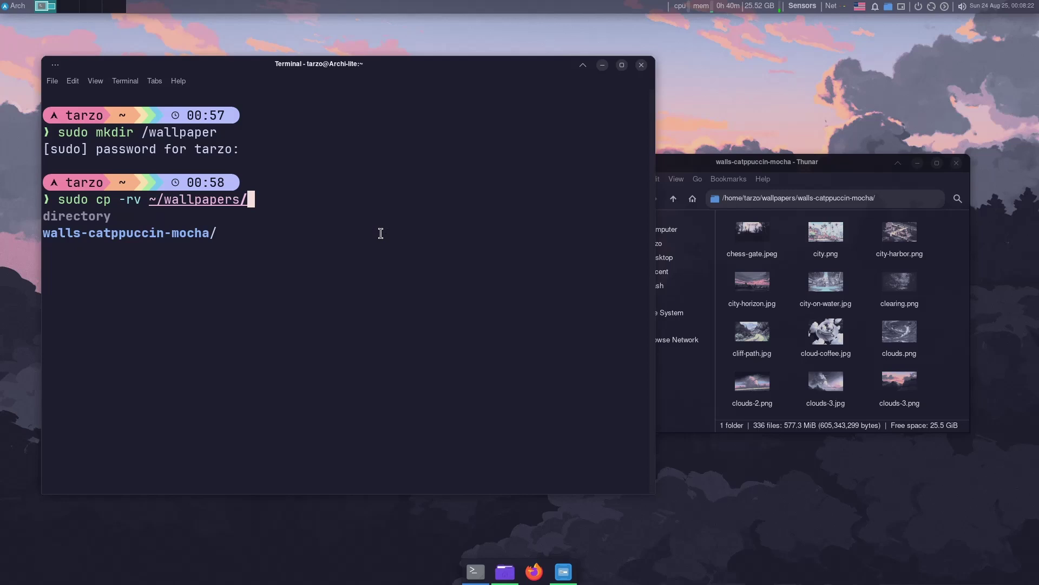
pyautogui.press('Tab')
pyautogui.press('Tab')
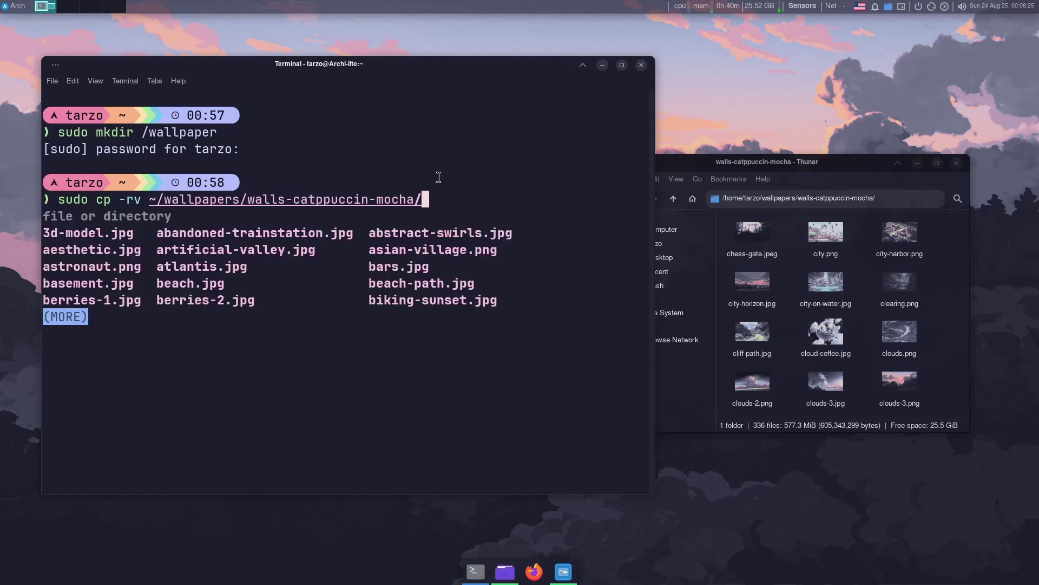
pyautogui.press('BackSpace')
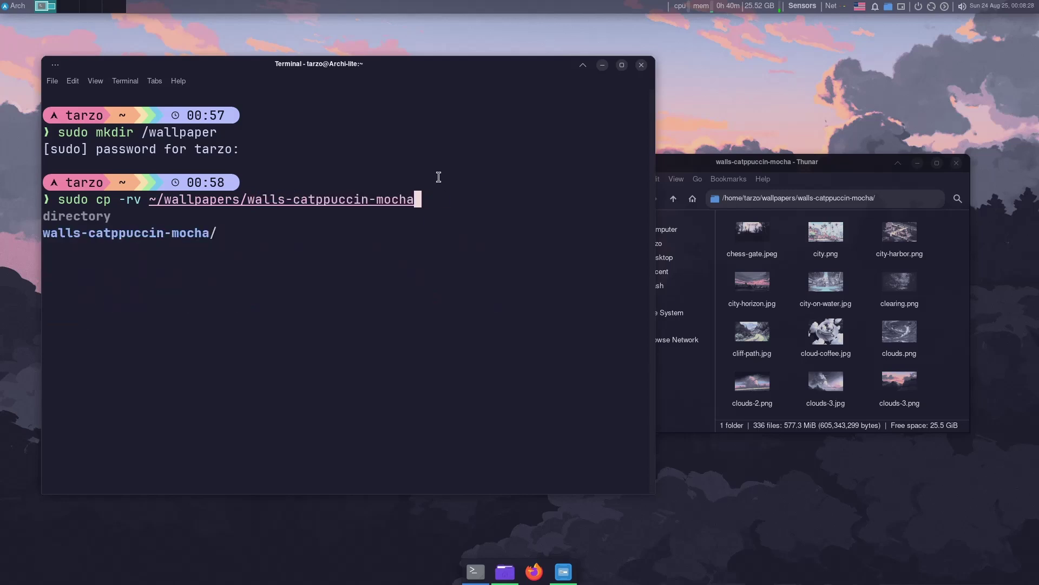
pyautogui.press('Tab')
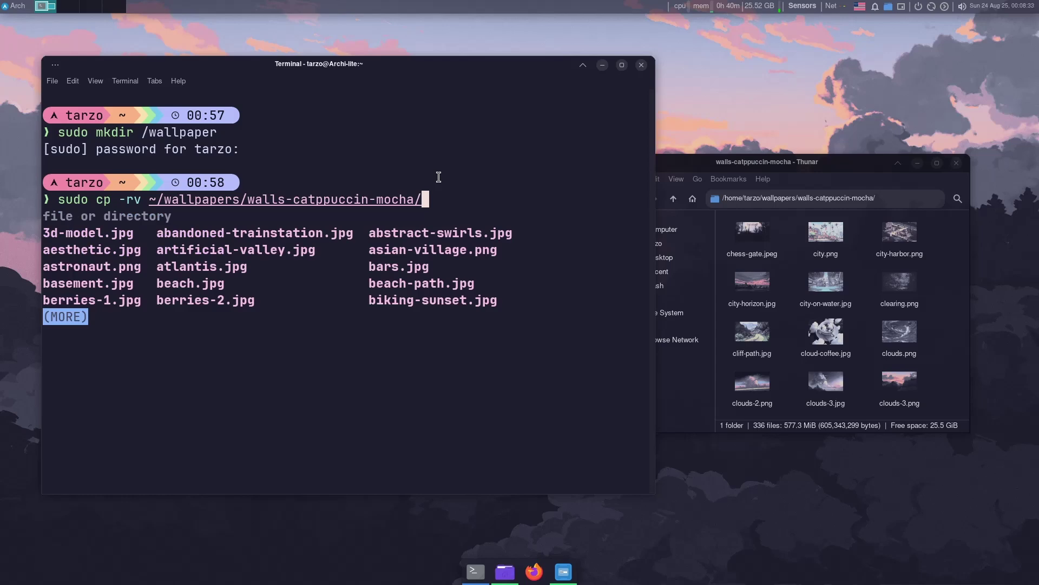
# Extend the copy source with the * wildcard, set /wallpaper/ as the destination and run the command.
pyautogui.write('*')
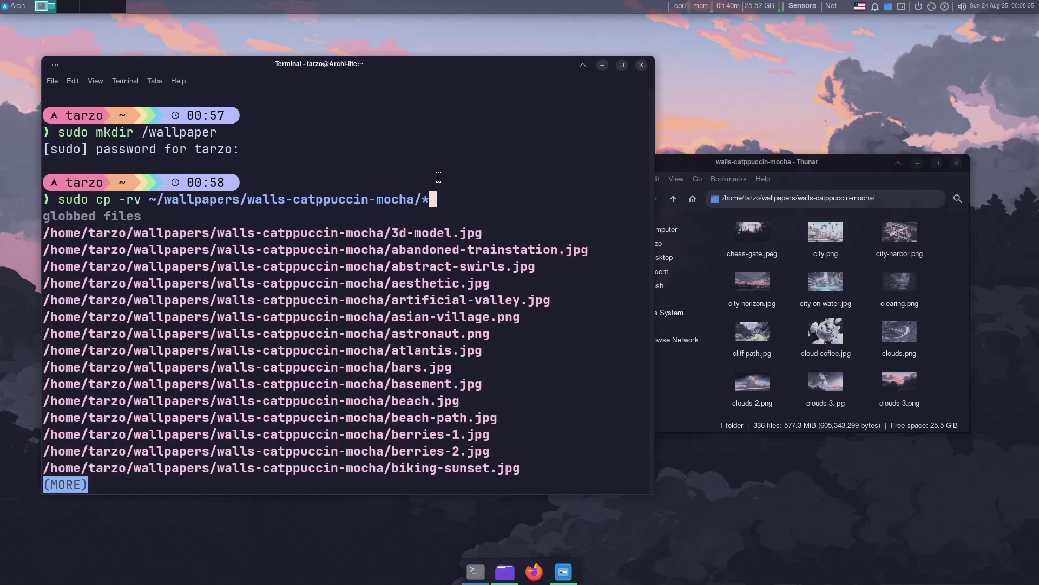
pyautogui.press('BackSpace')
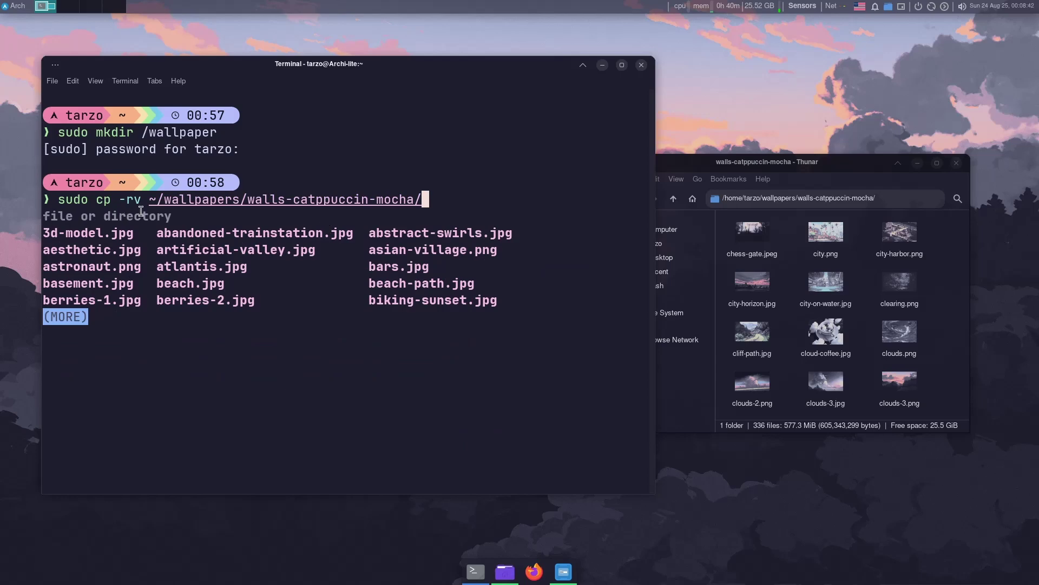
pyautogui.write('/')
pyautogui.press('BackSpace')
pyautogui.write('*')
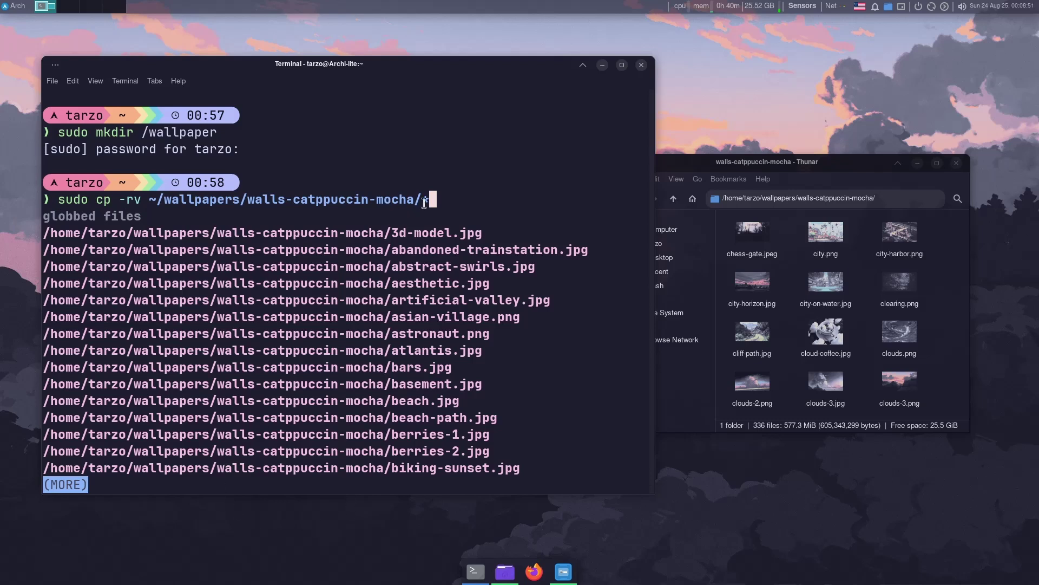
pyautogui.write('/wa')
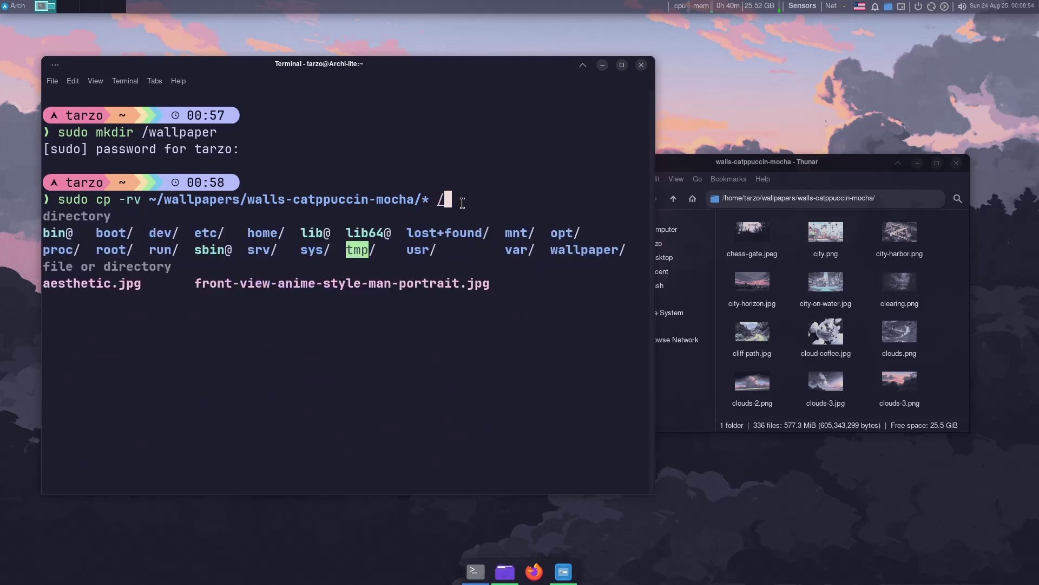
pyautogui.press('Tab')
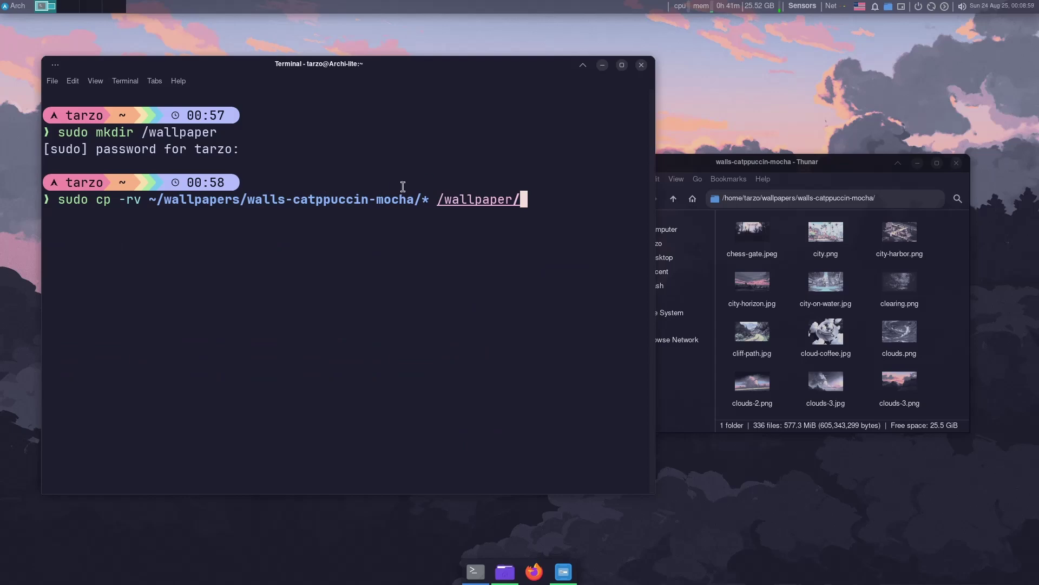
pyautogui.press('Return')
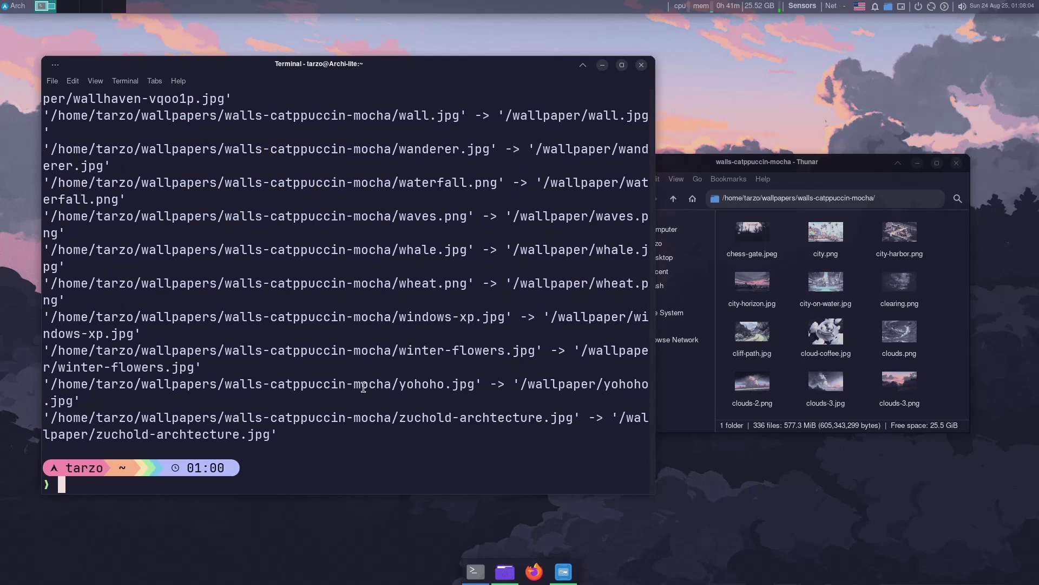
# Reopen the LightDM GTK Greeter settings and choose asian-village.png from /wallpaper as the background image.
pyautogui.click(639, 173)
pyautogui.press('super')
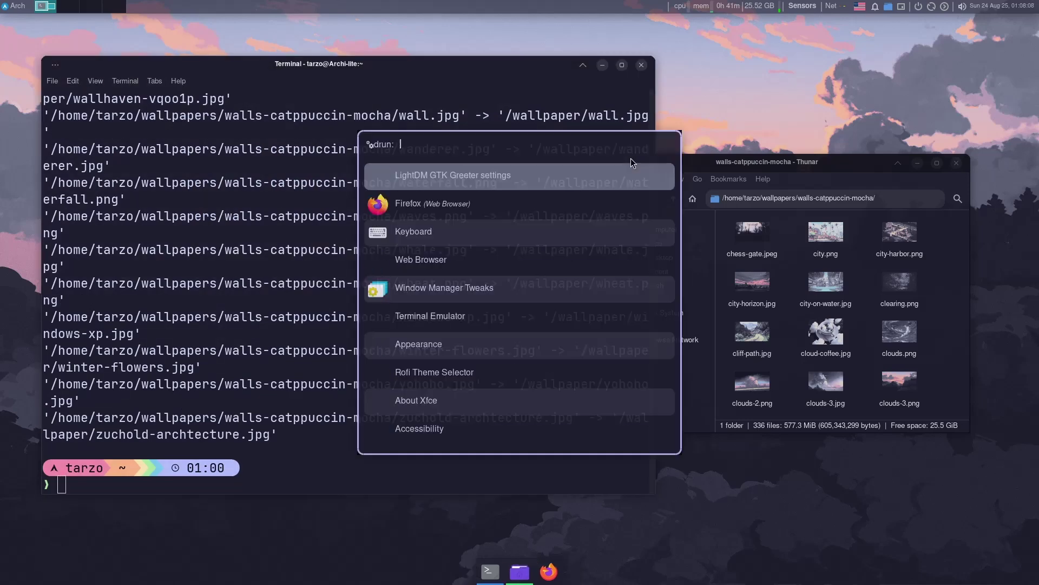
pyautogui.press('Return')
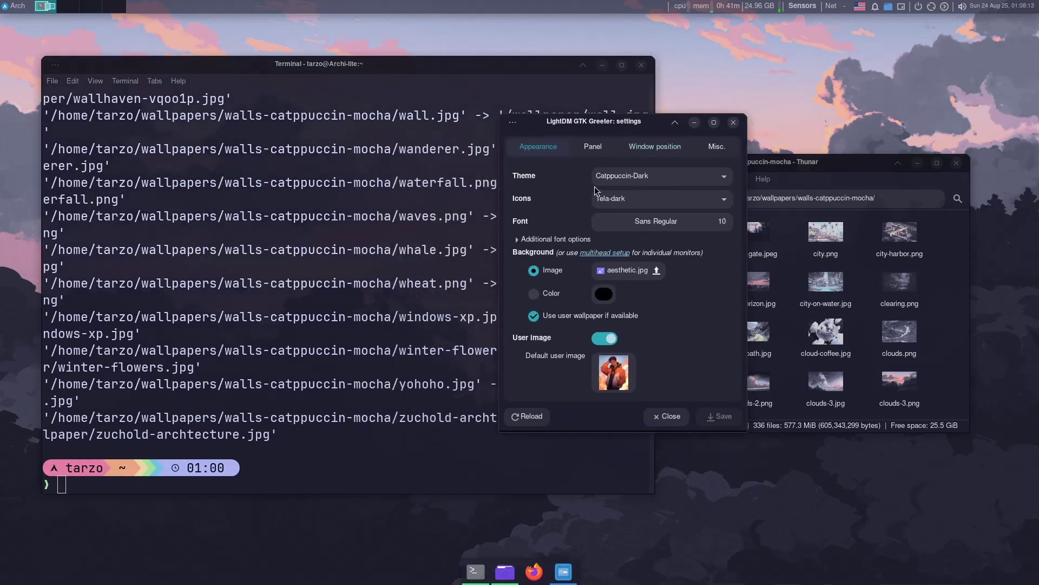
pyautogui.click(643, 271)
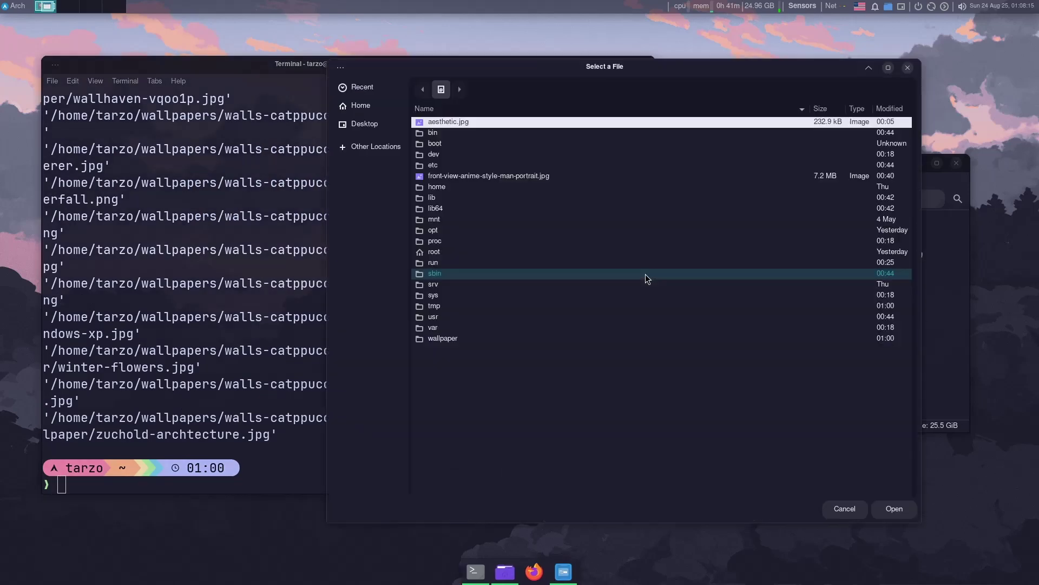
pyautogui.doubleClick(463, 339)
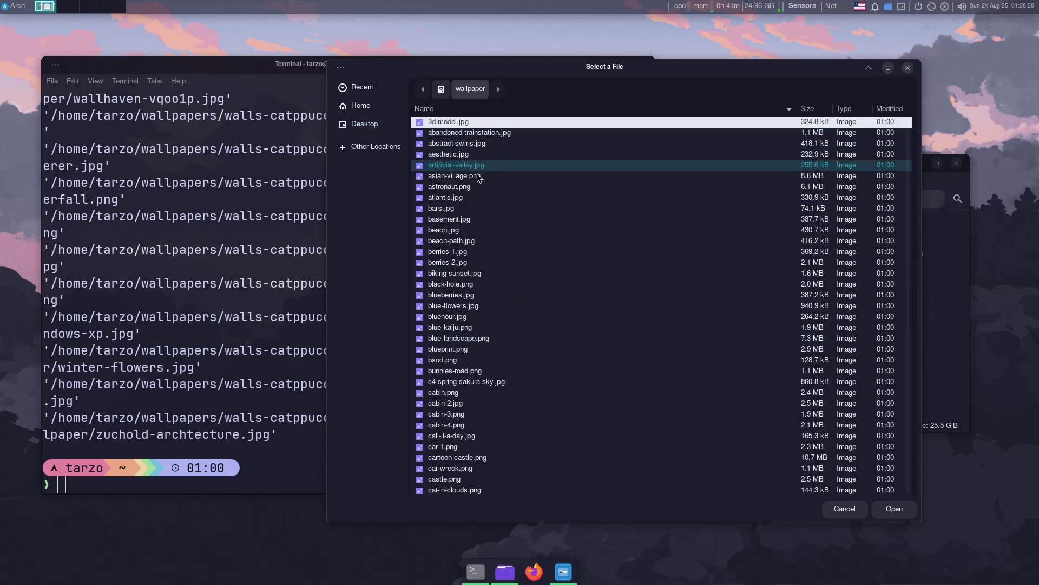
pyautogui.doubleClick(484, 177)
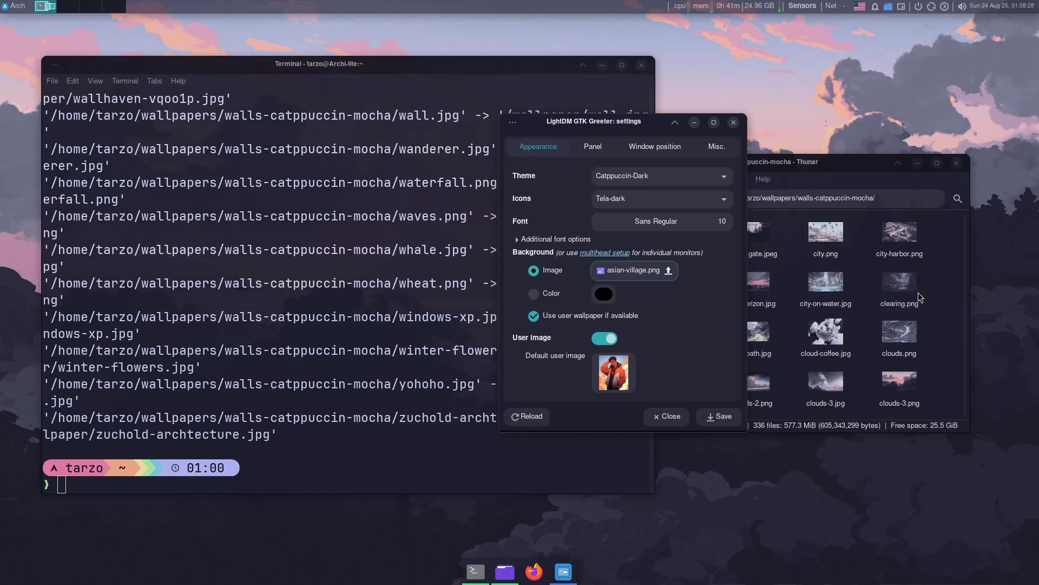
# Change the greeter background image to clearing.png from the /wallpaper folder.
pyautogui.click(627, 271)
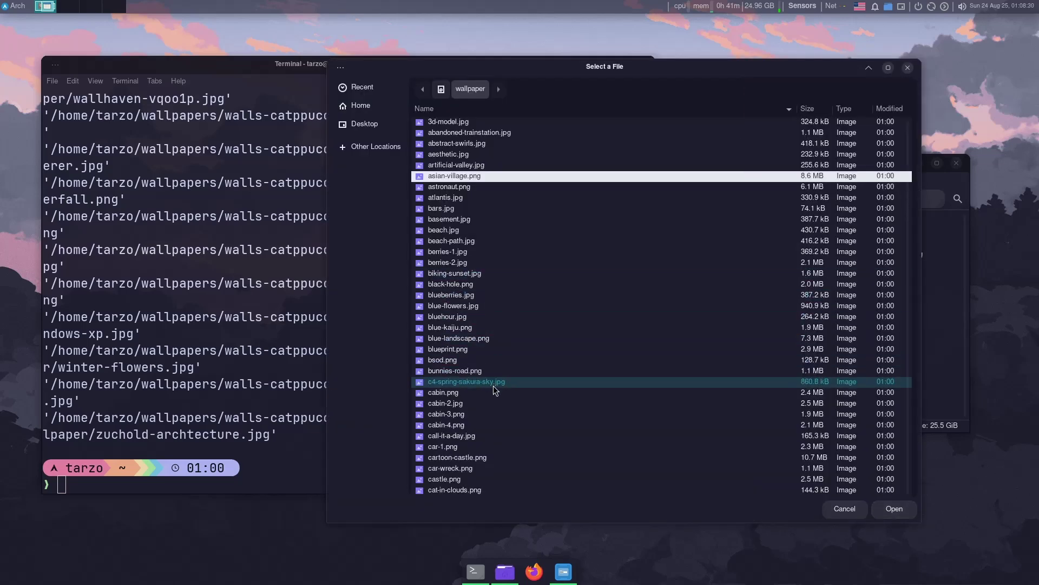
pyautogui.scroll(-5, 476, 406)
pyautogui.doubleClick(511, 372)
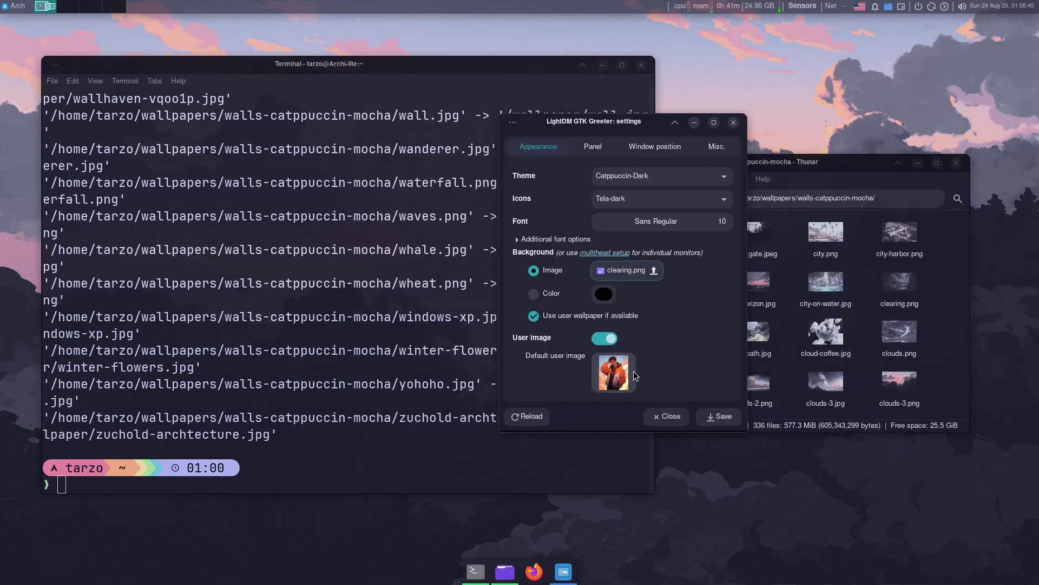
# Save and close the greeter settings, and end the desktop session to test the login screen.
pyautogui.click(722, 416)
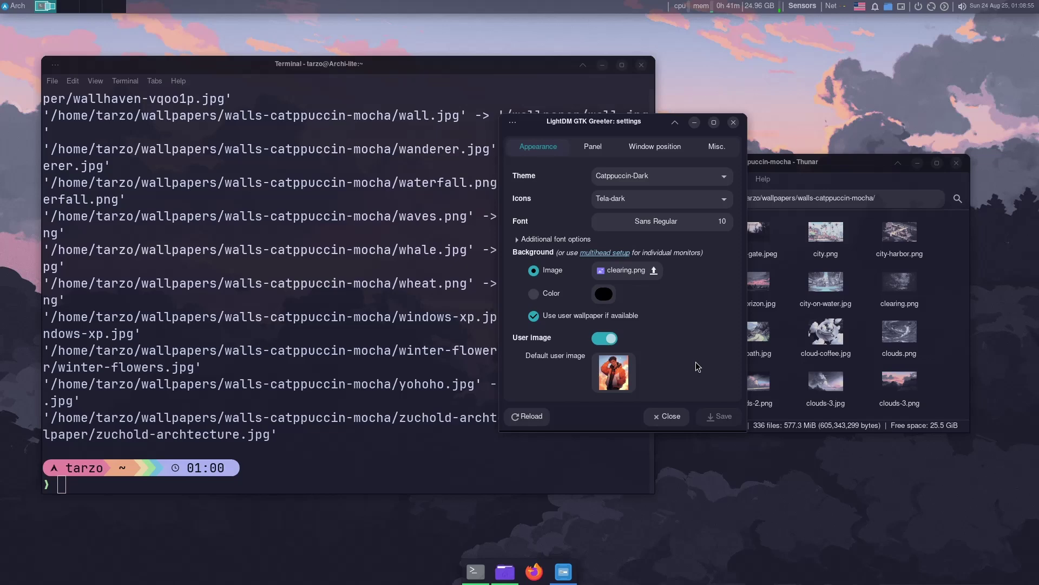
pyautogui.click(668, 417)
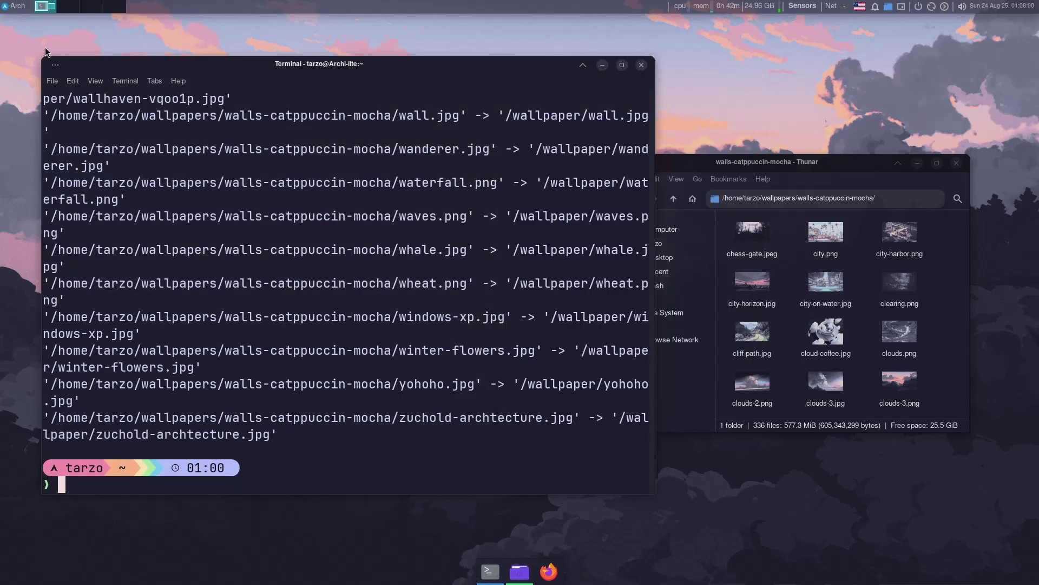
pyautogui.click(19, 8)
pyautogui.click(189, 38)
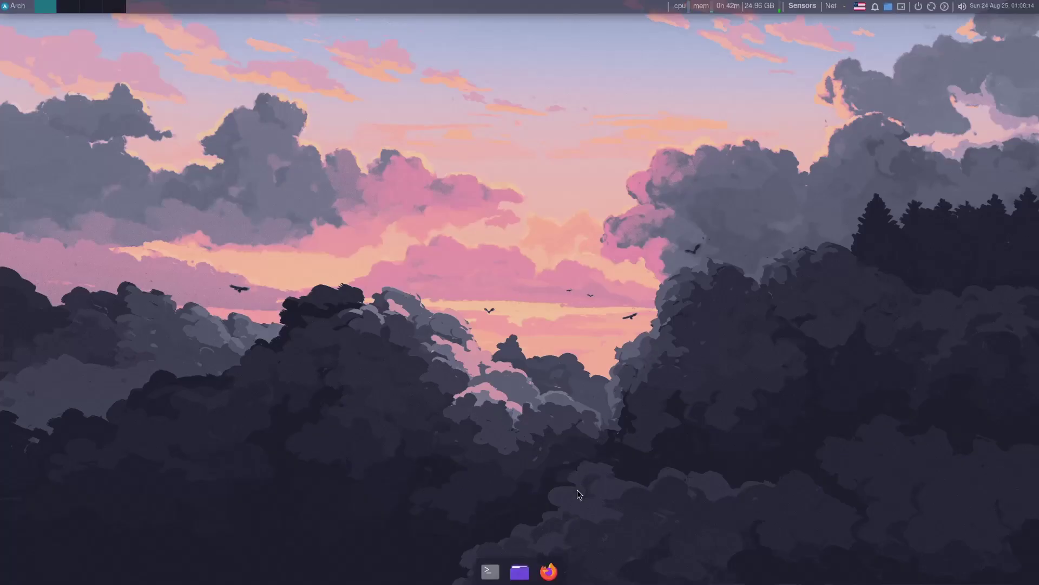
# In a new terminal, look up packages beginning with lightdm-theme for a yay -S command, without running it.
pyautogui.click(490, 571)
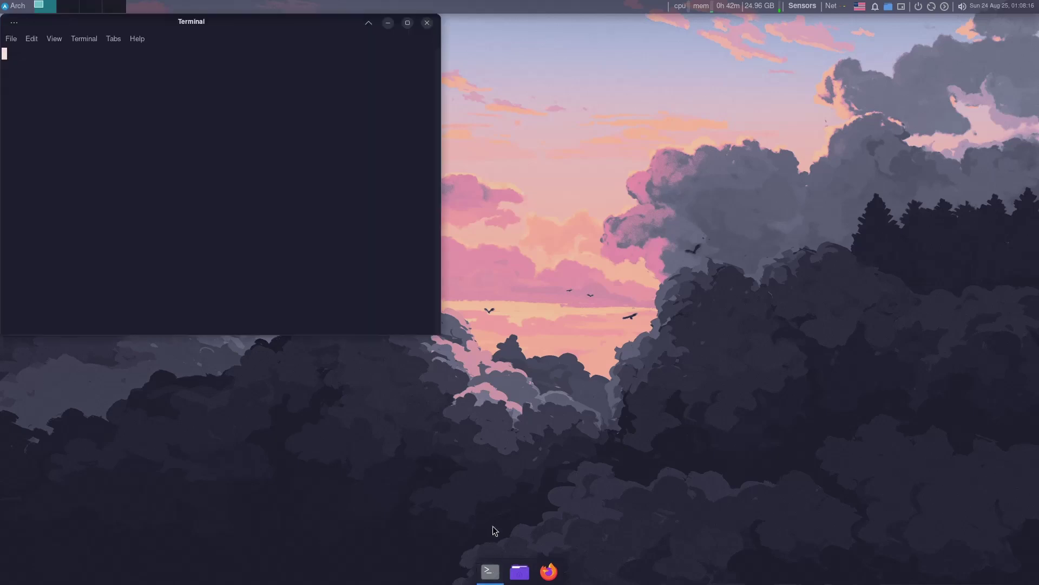
pyautogui.moveTo(239, 33); pyautogui.dragTo(579, 173)
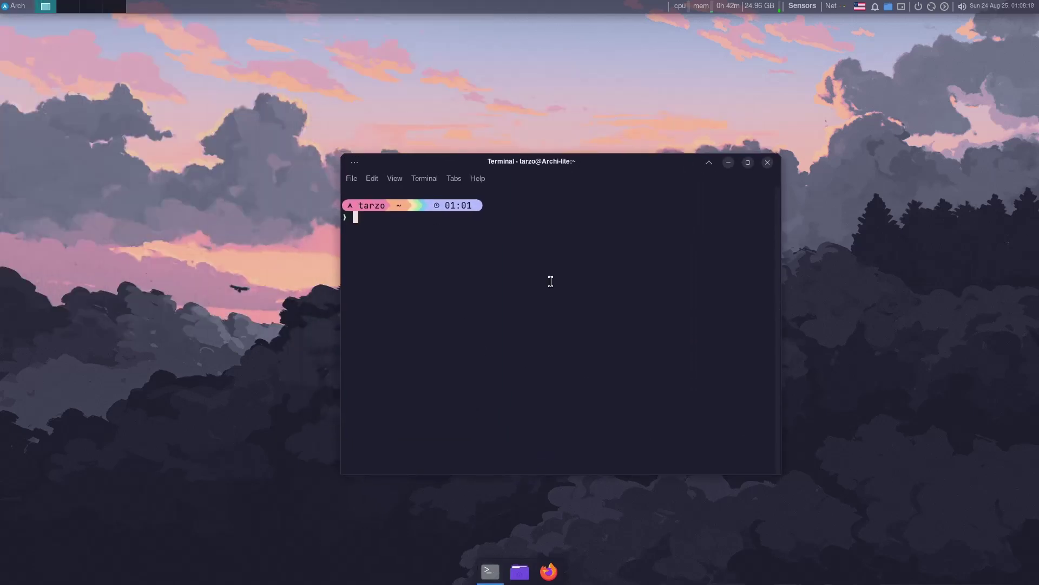
pyautogui.write('yay -S')
pyautogui.hotkey('ctrl', 'Right')
pyautogui.hotkey('ctrl', 'Right')
pyautogui.press('Tab')
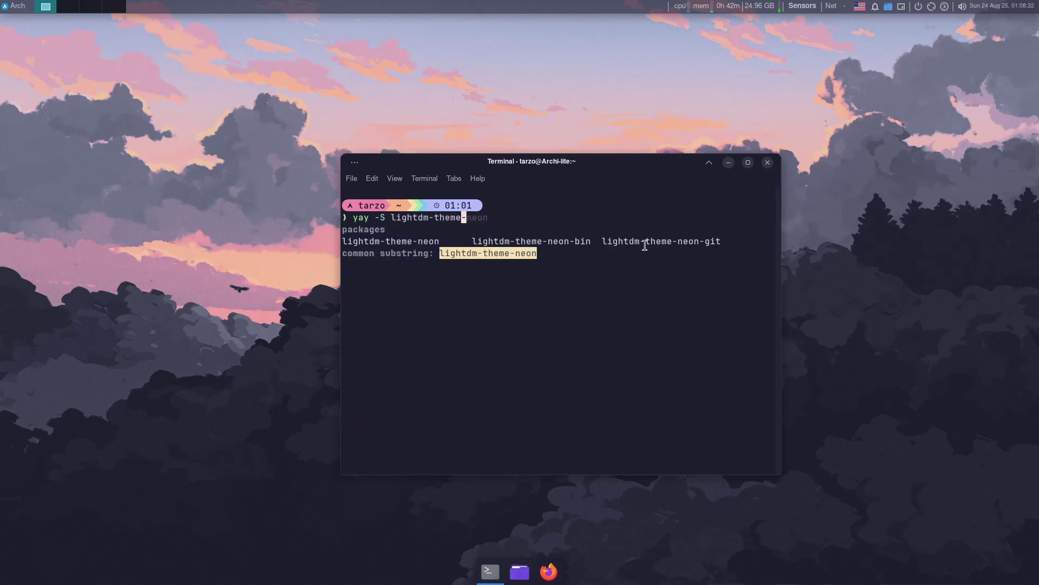
# Erase lightdm-theme from the yay -S command and request package completions again, without installing anything.
pyautogui.press('BackSpace')
pyautogui.press('BackSpace')
pyautogui.press('BackSpace')
pyautogui.press('BackSpace')
pyautogui.press('BackSpace')
pyautogui.press('BackSpace')
pyautogui.press('BackSpace')
pyautogui.press('BackSpace')
pyautogui.press('BackSpace')
pyautogui.press('BackSpace')
pyautogui.press('BackSpace')
pyautogui.press('BackSpace')
pyautogui.press('BackSpace')
pyautogui.press('Tab')
# Switch to Firefox and search the web for lightdm themes in a new tab.
pyautogui.click(550, 572)
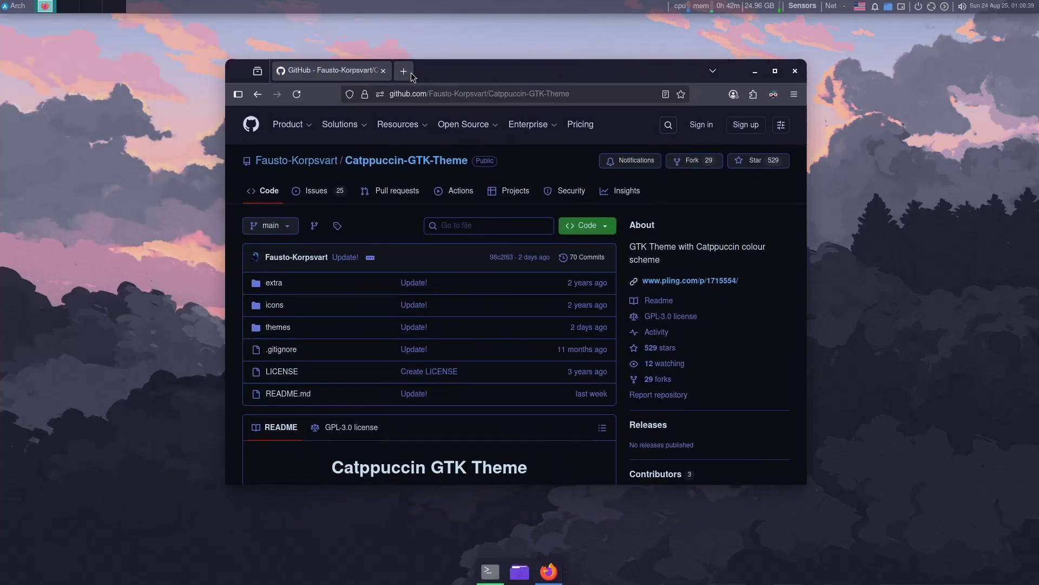
pyautogui.click(410, 75)
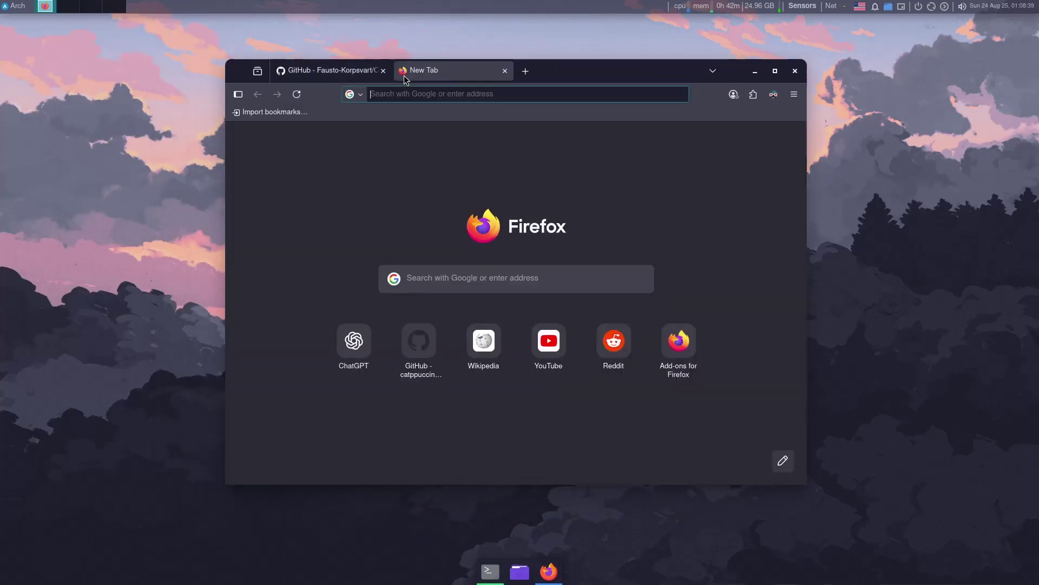
pyautogui.click(417, 94)
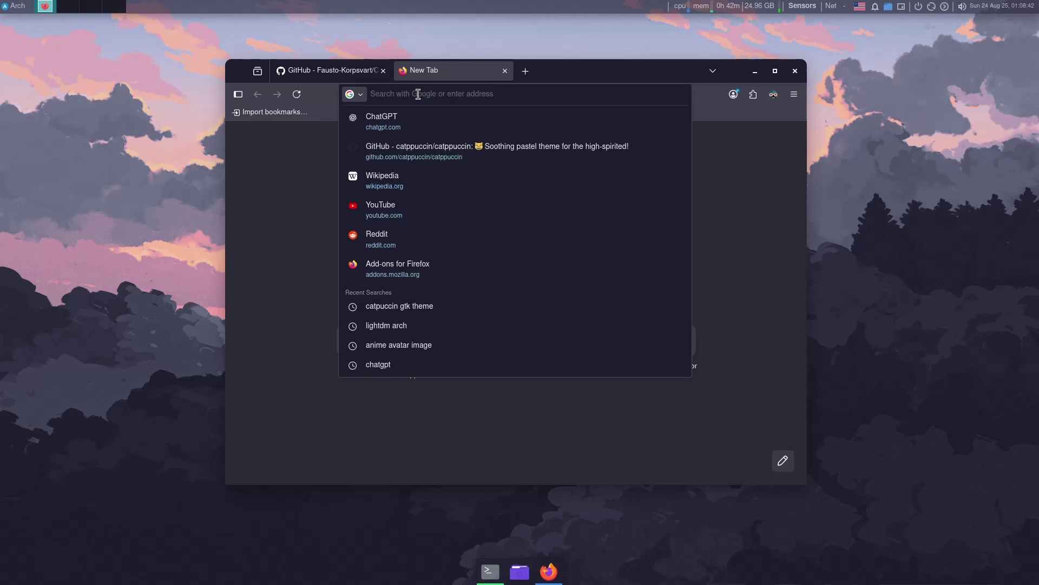
pyautogui.write('lightdm themes')
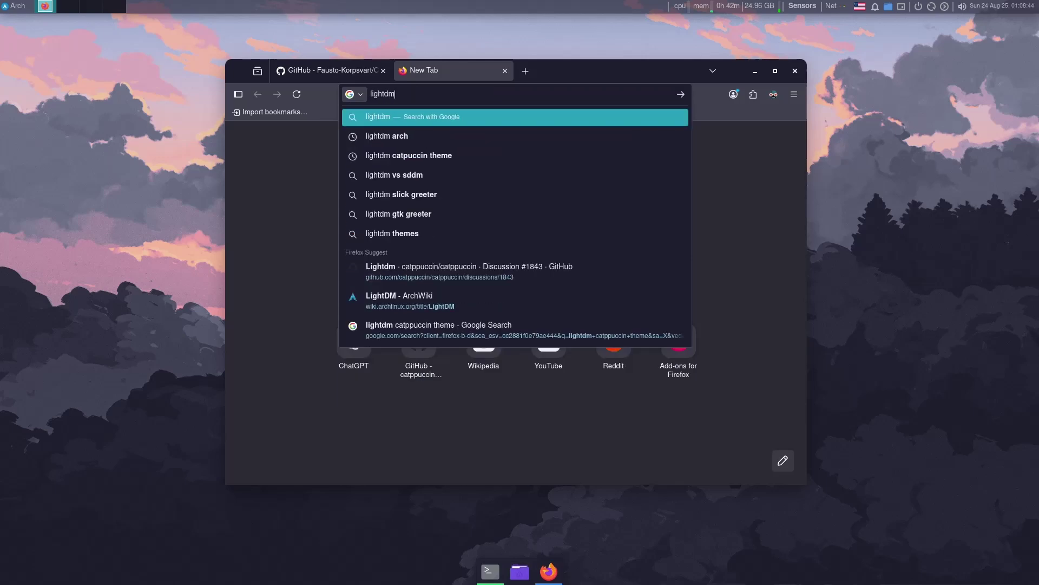
pyautogui.press('Return')
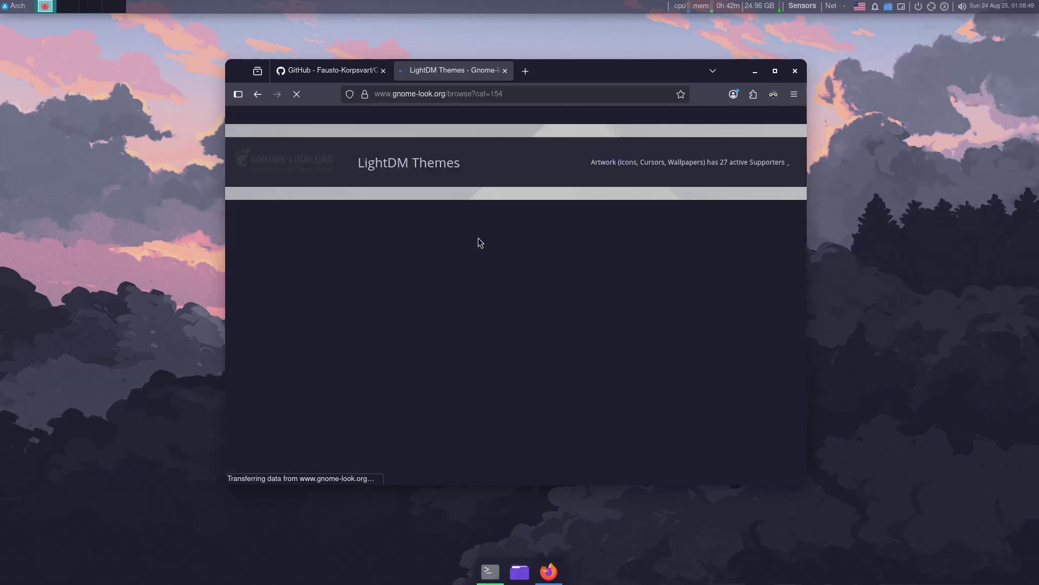
# Look through the LightDM Themes listing on Gnome-look.org.
pyautogui.scroll(-1, 432, 267)
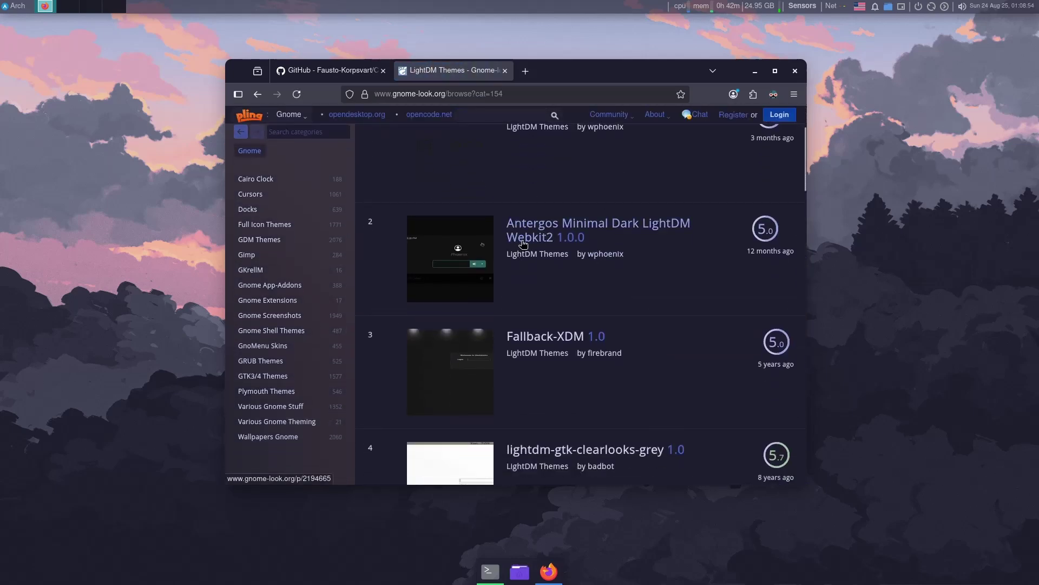
pyautogui.scroll(-2, 541, 249)
pyautogui.moveTo(622, 247)
pyautogui.scroll(-5, 650, 238)
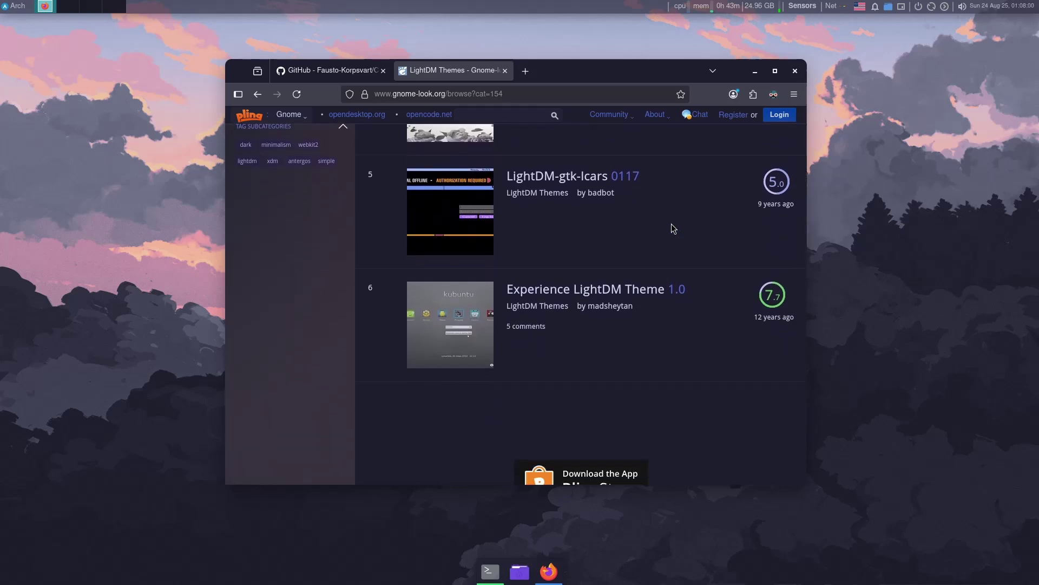
pyautogui.scroll(-1, 671, 222)
pyautogui.scroll(3, 674, 227)
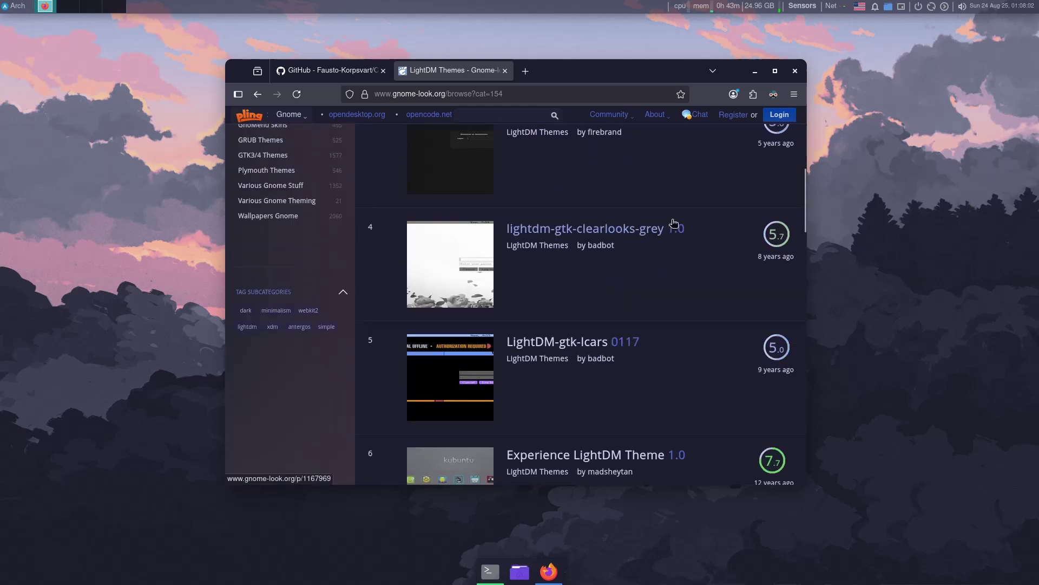
pyautogui.scroll(4, 673, 226)
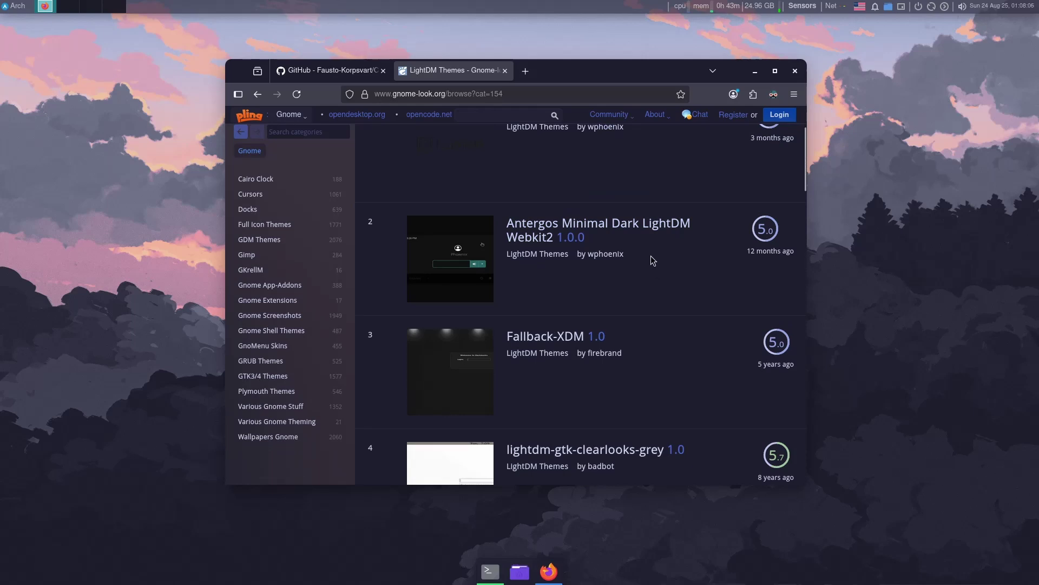
pyautogui.scroll(3, 648, 227)
pyautogui.scroll(-3, 720, 230)
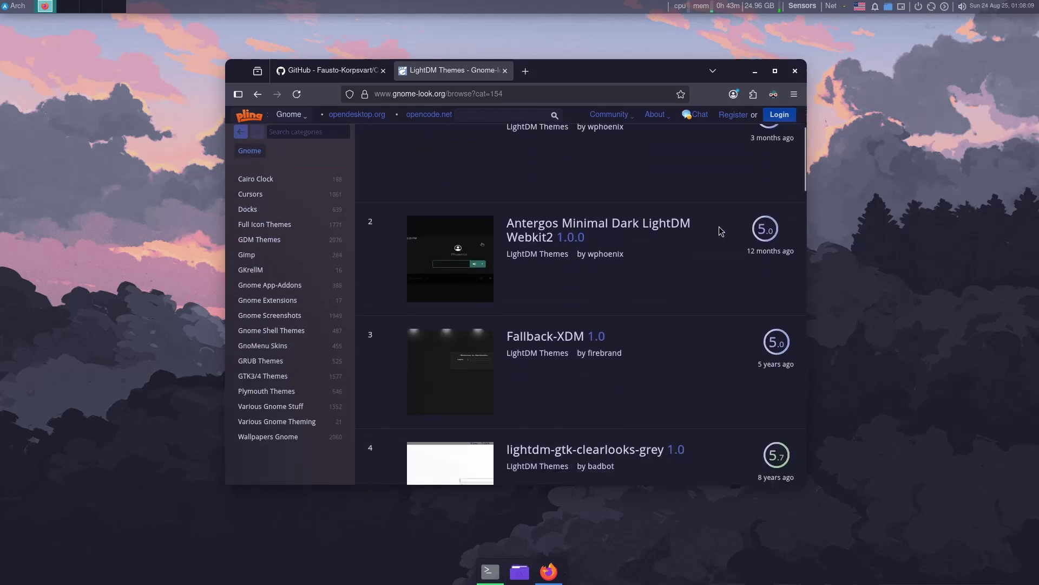
# Return to the search results and open the eromatiya/lightdm-webkit2-theme-glorious repository to review its preview and dependencies.
pyautogui.click(258, 97)
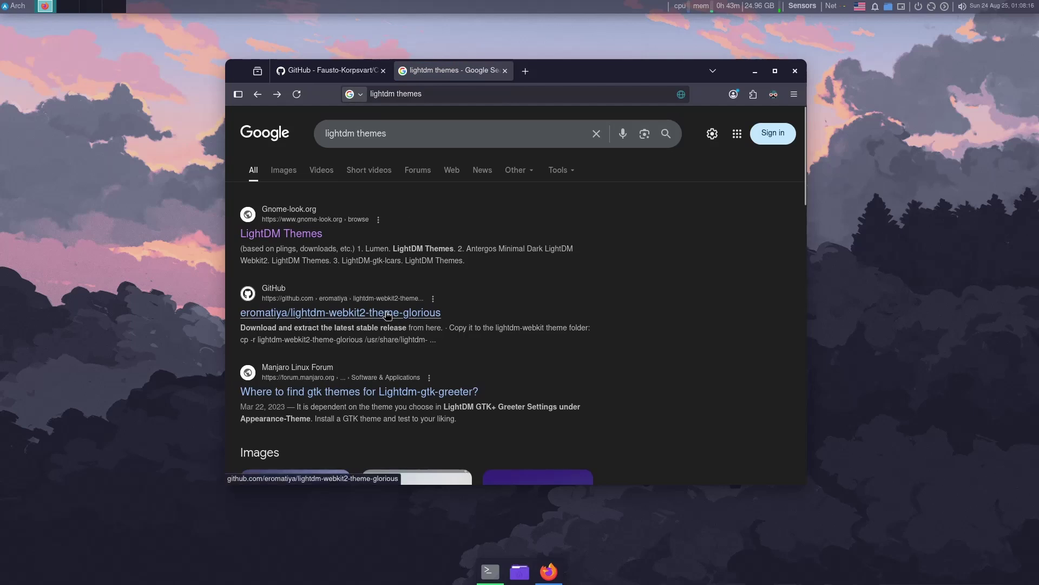
pyautogui.moveTo(387, 315); pyautogui.dragTo(246, 322)
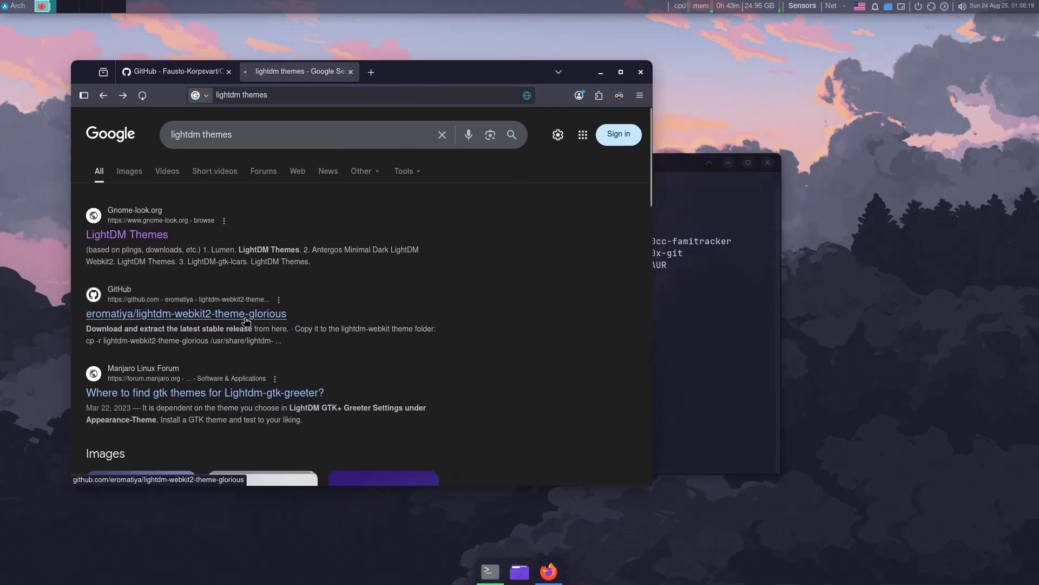
pyautogui.click(246, 322)
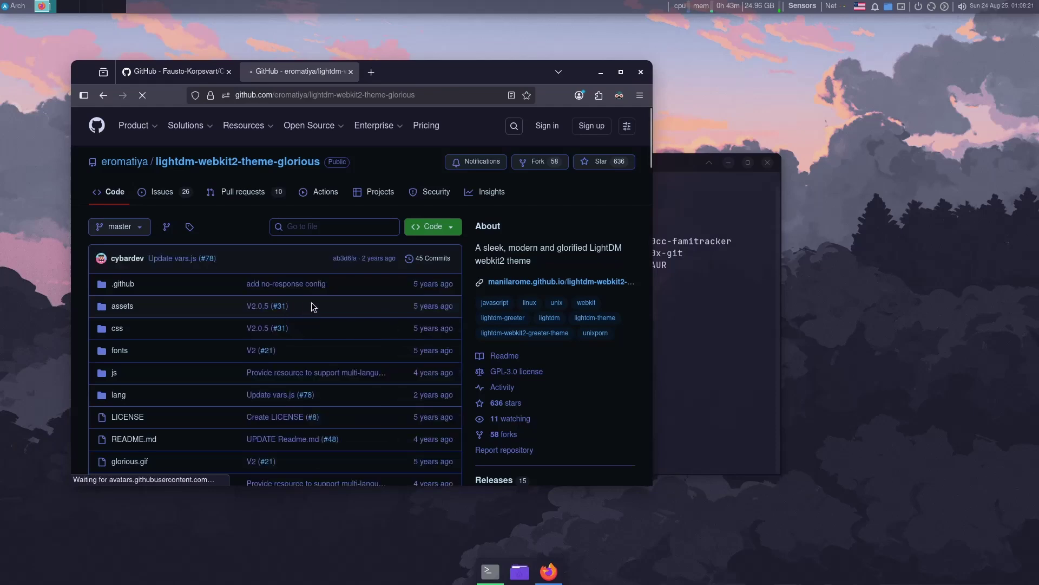
pyautogui.scroll(-10, 311, 306)
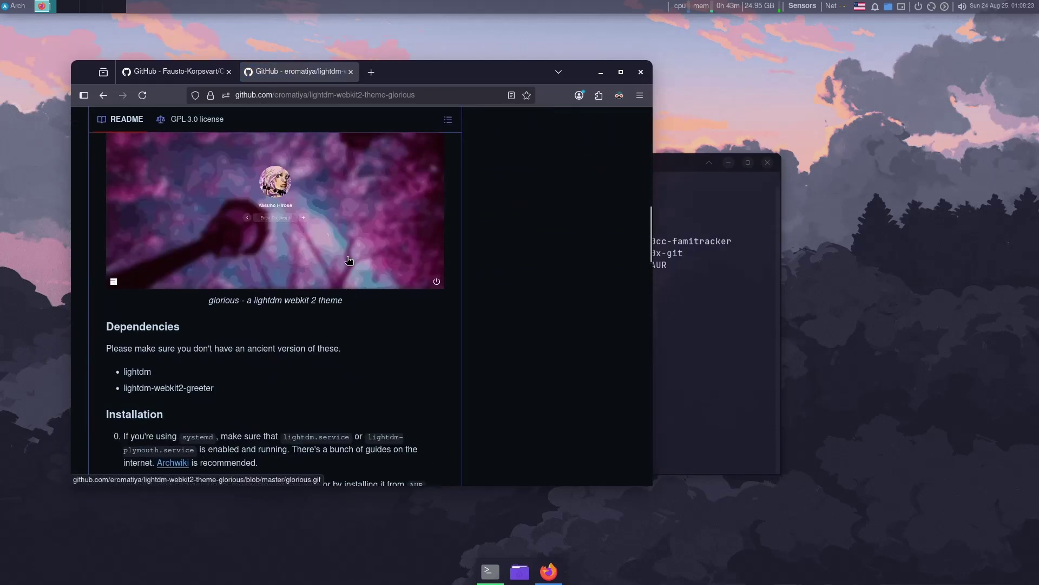
pyautogui.scroll(2, 349, 261)
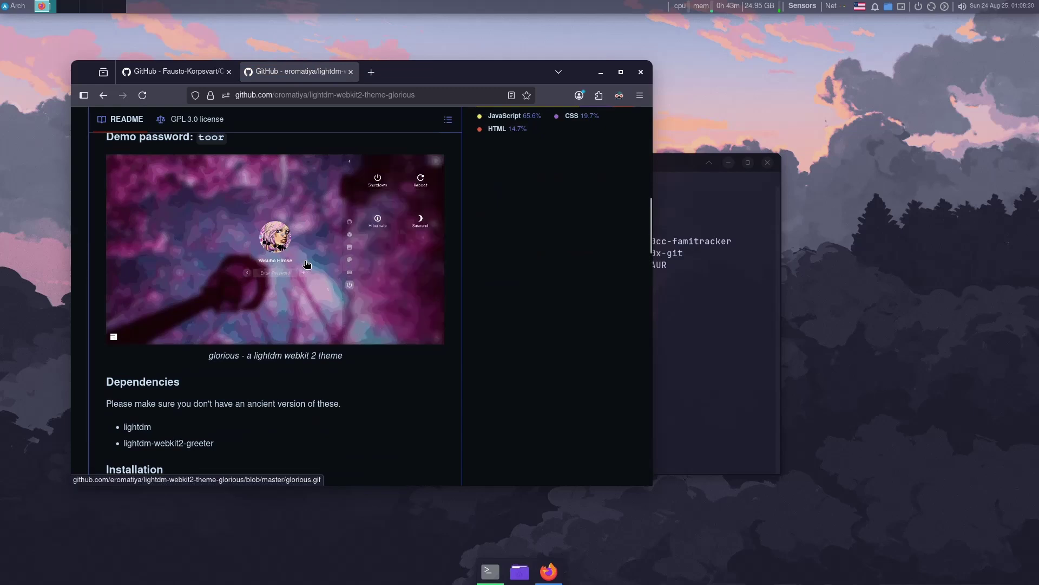
pyautogui.scroll(-2, 340, 203)
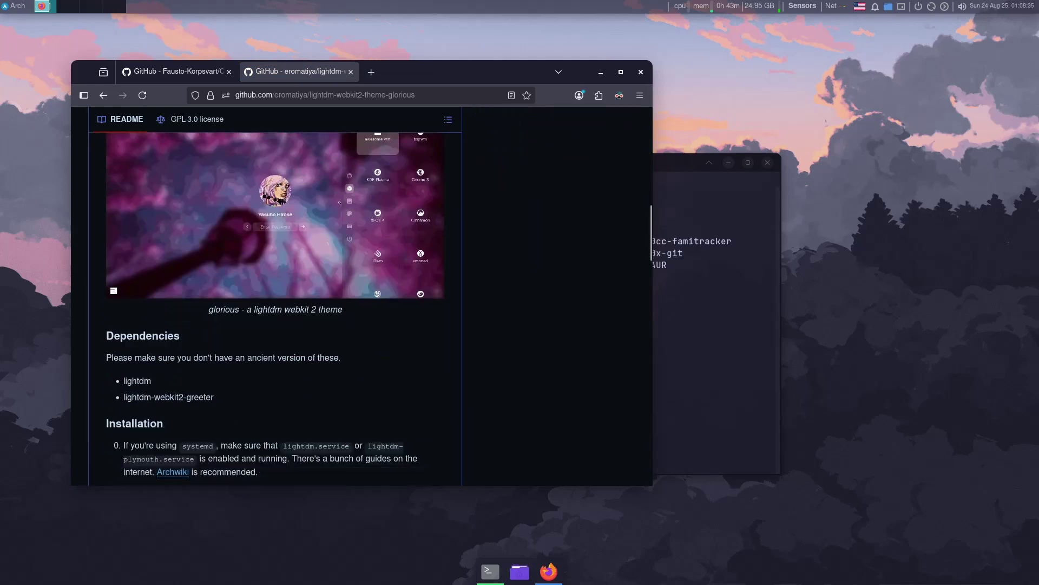
pyautogui.scroll(-1, 340, 203)
# Switch to the terminal and erase the unfinished yay -S command.
pyautogui.hotkey('alt', 'Tab')
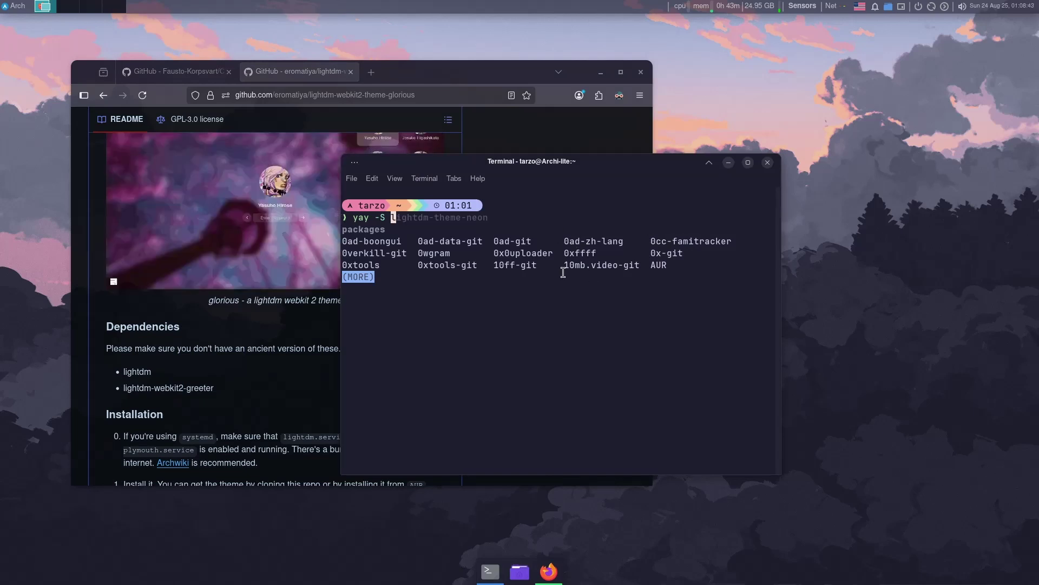
pyautogui.press('BackSpace')
pyautogui.press('BackSpace')
pyautogui.press('BackSpace')
pyautogui.press('BackSpace')
pyautogui.press('BackSpace')
pyautogui.press('BackSpace')
pyautogui.press('BackSpace')
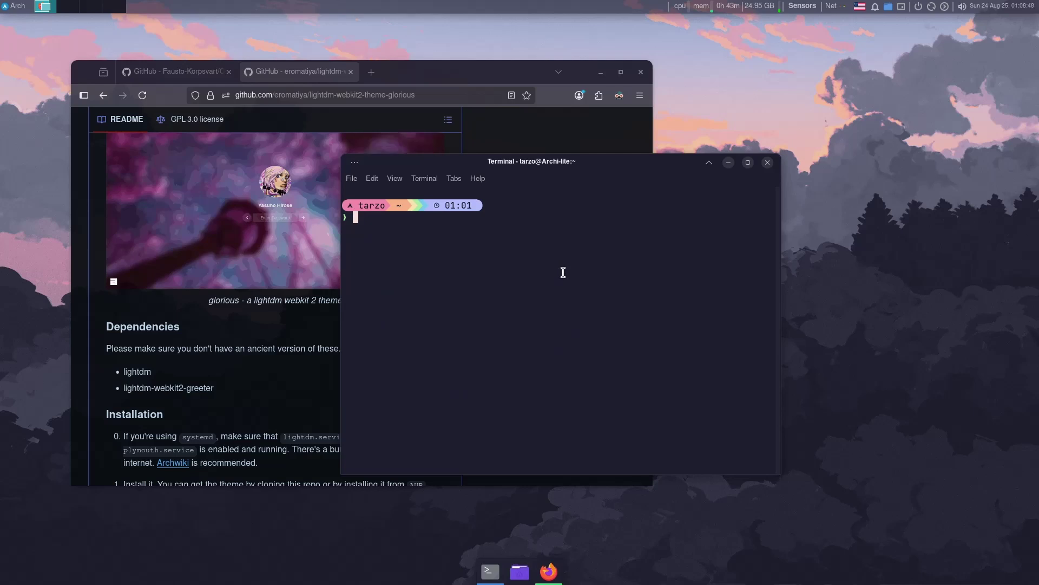
# Look up packages beginning with light for a sudo pacman -S command and pick lightdm-webkit2-greeter, without running it.
pyautogui.write('sudo pacamn')
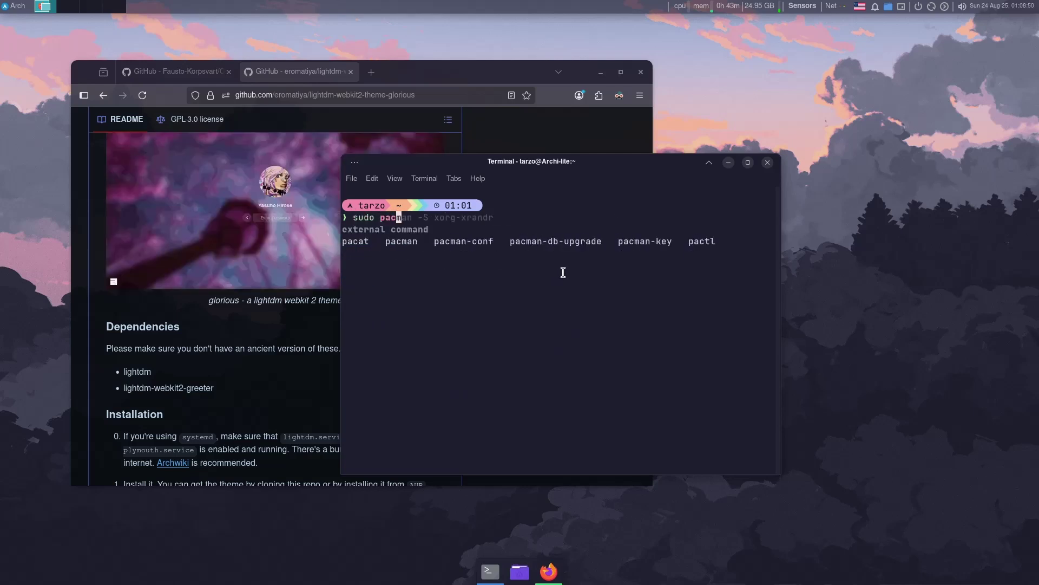
pyautogui.press('BackSpace')
pyautogui.press('BackSpace')
pyautogui.press('BackSpace')
pyautogui.write('man -S x')
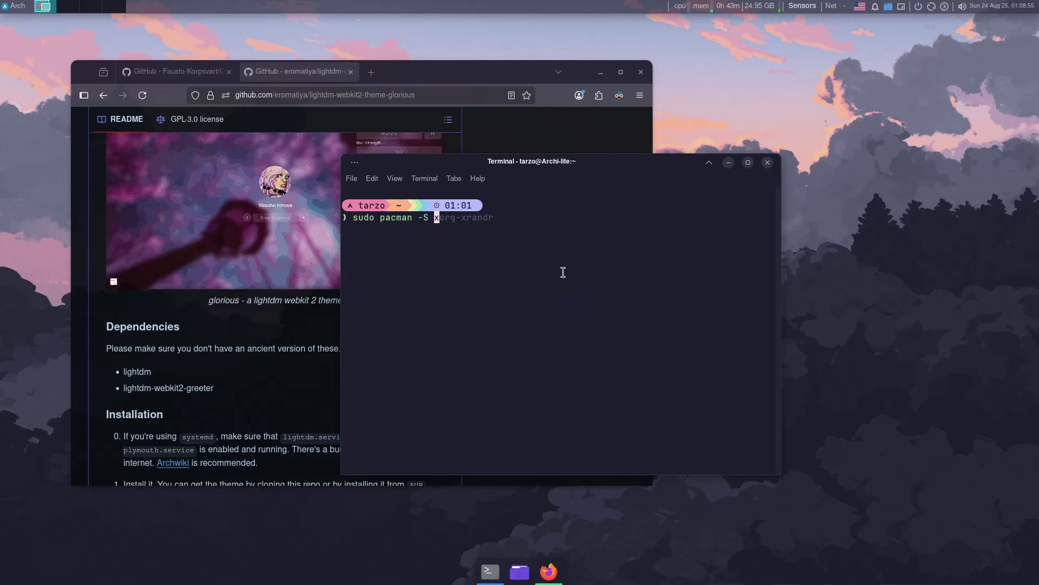
pyautogui.press('BackSpace')
pyautogui.write('light')
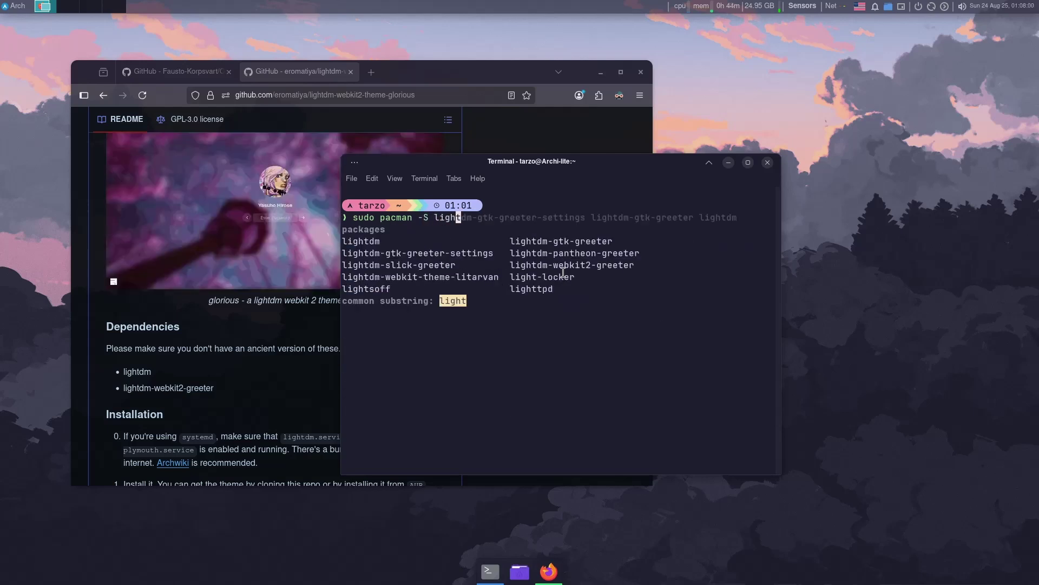
pyautogui.press('Tab')
pyautogui.press('Down')
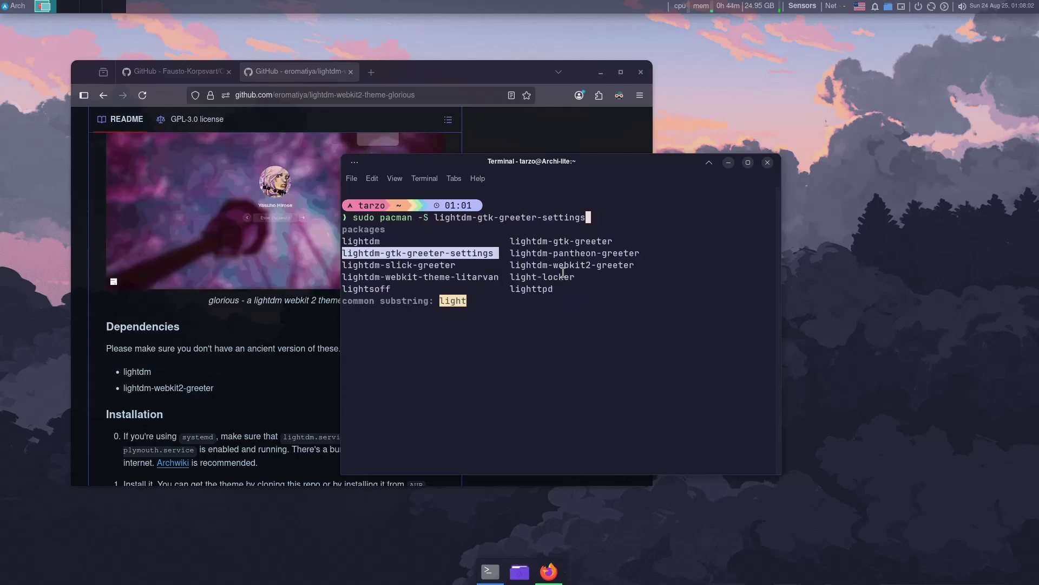
pyautogui.press('Down')
pyautogui.press('Right')
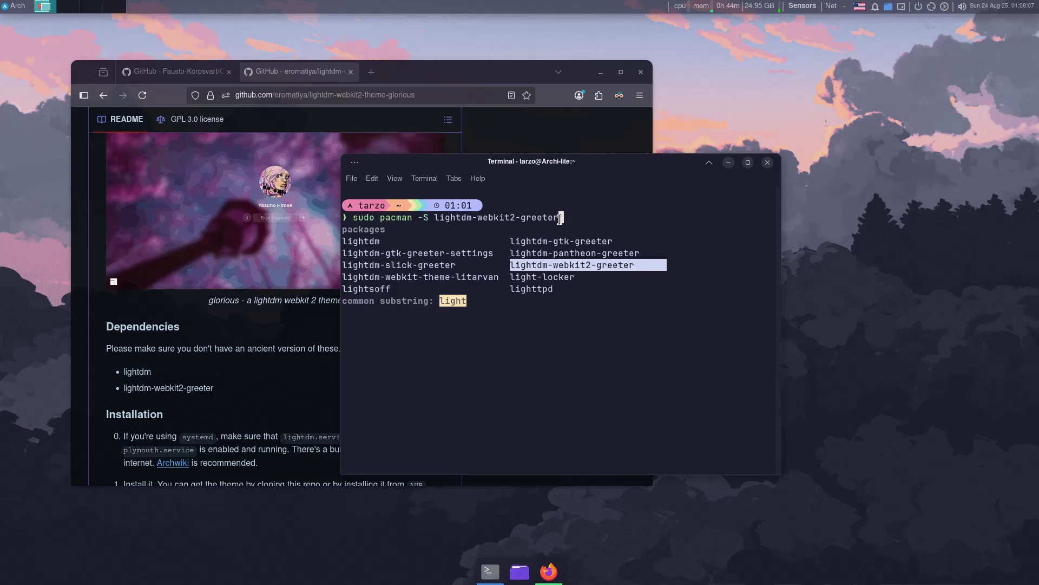
# Replace the pacman command with sudo nvim and look up configuration files beginning with /etc/lightdm/lightdm, without opening one.
pyautogui.press('BackSpace')
pyautogui.press('BackSpace')
pyautogui.press('BackSpace')
pyautogui.press('BackSpace')
pyautogui.press('BackSpace')
pyautogui.press('BackSpace')
pyautogui.press('BackSpace')
pyautogui.press('BackSpace')
pyautogui.press('BackSpace')
pyautogui.press('BackSpace')
pyautogui.press('BackSpace')
pyautogui.press('BackSpace')
pyautogui.press('BackSpace')
pyautogui.press('BackSpace')
pyautogui.press('BackSpace')
pyautogui.press('BackSpace')
pyautogui.press('BackSpace')
pyautogui.press('BackSpace')
pyautogui.press('BackSpace')
pyautogui.press('BackSpace')
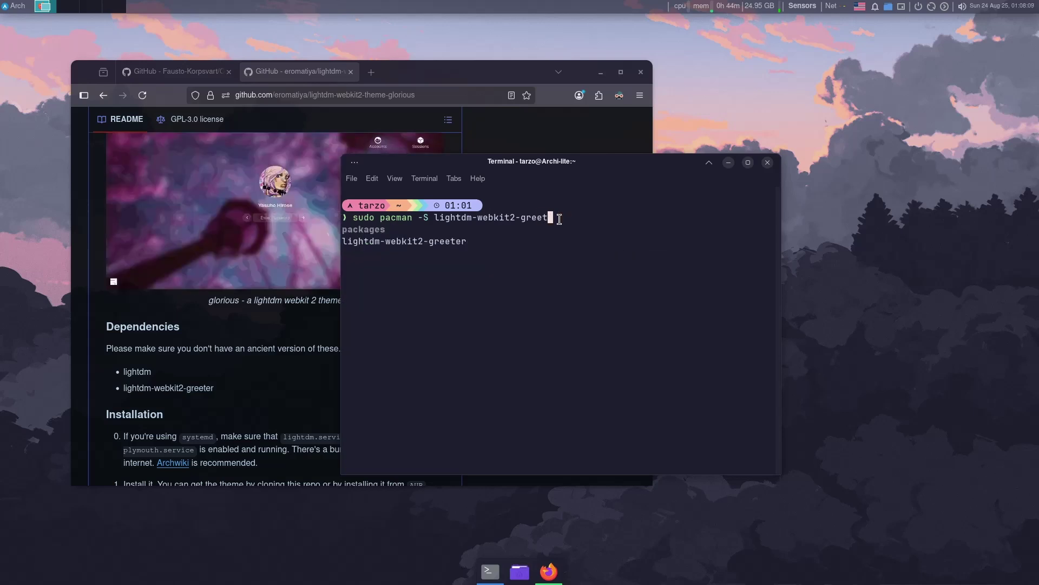
pyautogui.press('BackSpace')
pyautogui.press('BackSpace')
pyautogui.press('BackSpace')
pyautogui.press('BackSpace')
pyautogui.press('BackSpace')
pyautogui.press('BackSpace')
pyautogui.press('BackSpace')
pyautogui.press('BackSpace')
pyautogui.press('BackSpace')
pyautogui.press('BackSpace')
pyautogui.write('nvim')
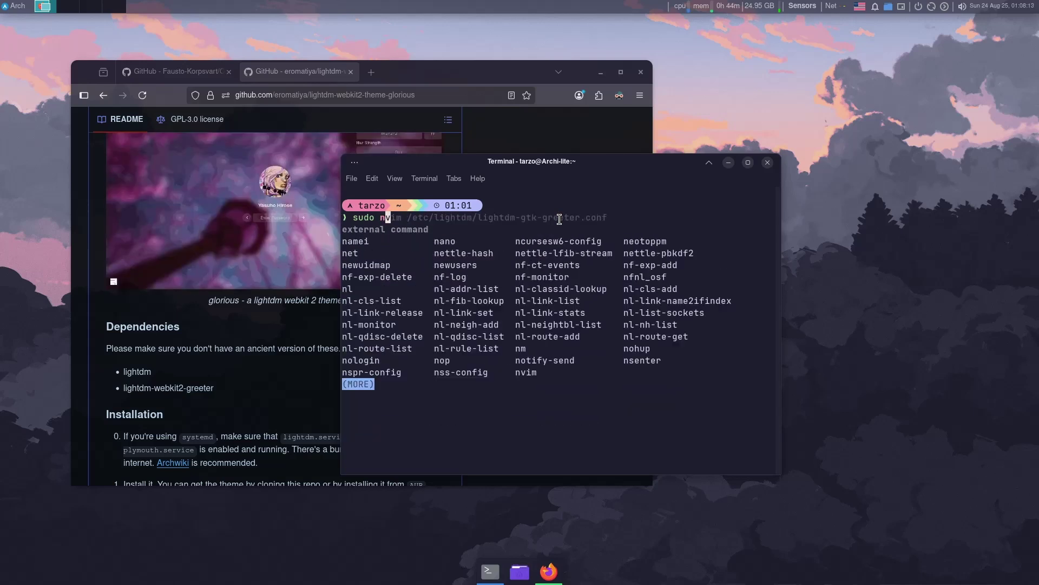
pyautogui.press('Right')
pyautogui.press('BackSpace')
pyautogui.press('BackSpace')
pyautogui.press('BackSpace')
pyautogui.press('BackSpace')
pyautogui.press('BackSpace')
pyautogui.press('BackSpace')
pyautogui.press('BackSpace')
pyautogui.press('BackSpace')
pyautogui.press('BackSpace')
pyautogui.press('BackSpace')
pyautogui.press('BackSpace')
pyautogui.press('BackSpace')
pyautogui.press('BackSpace')
pyautogui.press('BackSpace')
pyautogui.press('BackSpace')
pyautogui.press('BackSpace')
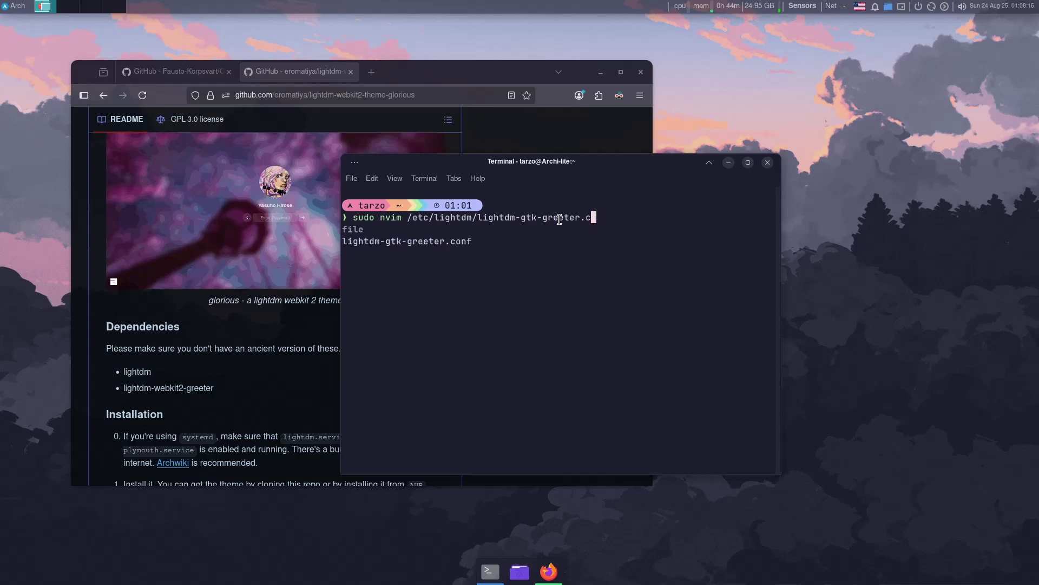
pyautogui.press('Tab')
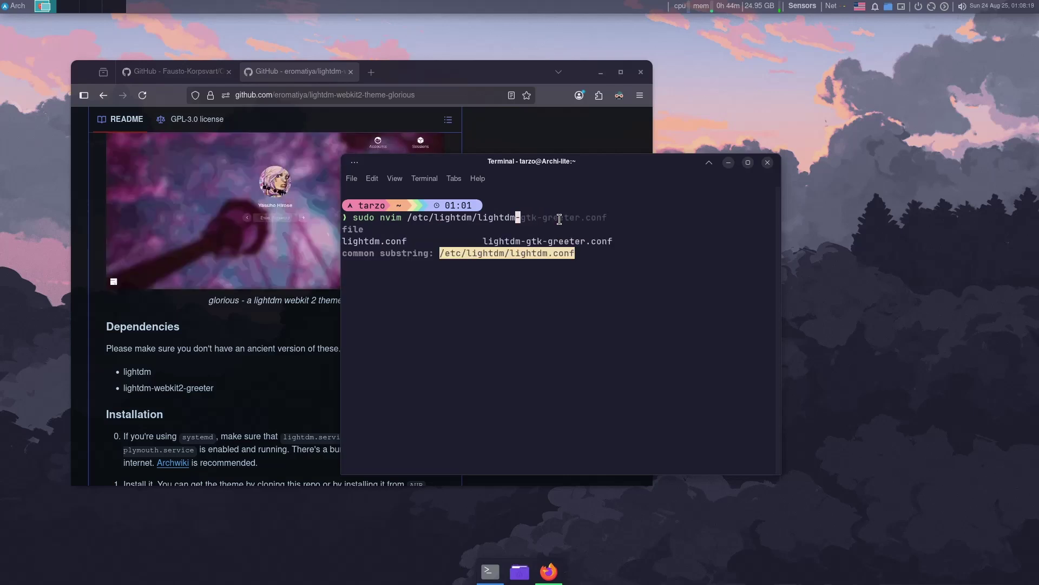
# Erase the whole sudo nvim command from the prompt.
pyautogui.hotkey('ctrl', 'Right')
pyautogui.press('BackSpace')
pyautogui.press('BackSpace')
pyautogui.press('BackSpace')
pyautogui.press('BackSpace')
pyautogui.press('BackSpace')
pyautogui.press('BackSpace')
pyautogui.press('BackSpace')
pyautogui.press('BackSpace')
pyautogui.press('BackSpace')
pyautogui.press('BackSpace')
pyautogui.press('BackSpace')
pyautogui.press('BackSpace')
pyautogui.press('BackSpace')
pyautogui.press('BackSpace')
pyautogui.press('BackSpace')
pyautogui.press('BackSpace')
pyautogui.press('BackSpace')
pyautogui.press('BackSpace')
pyautogui.press('BackSpace')
pyautogui.press('BackSpace')
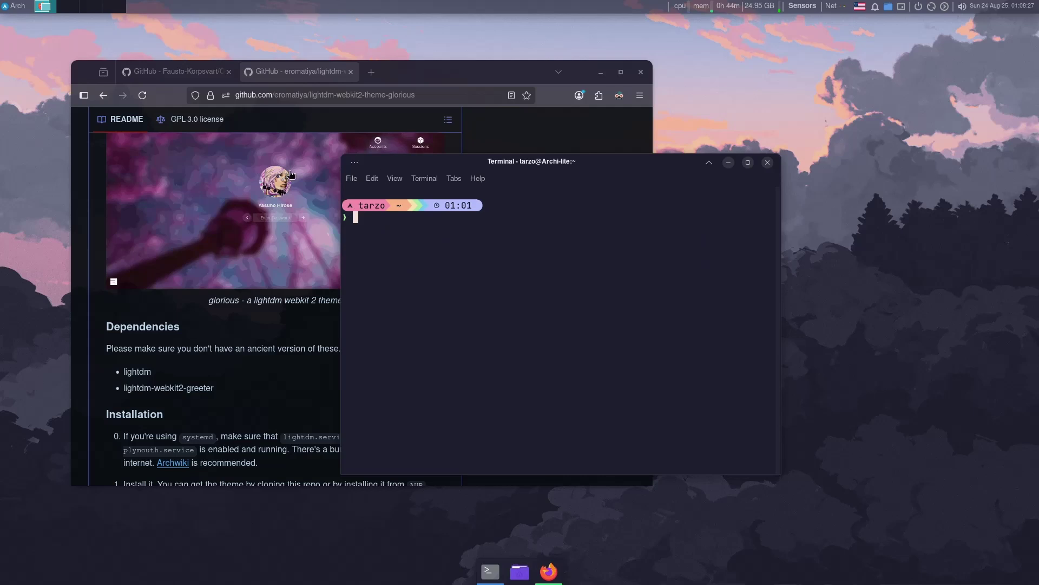
# Read the glorious theme's installation instructions in its GitHub README and return to the lightdm themes search results.
pyautogui.click(188, 255)
pyautogui.scroll(-5, 188, 255)
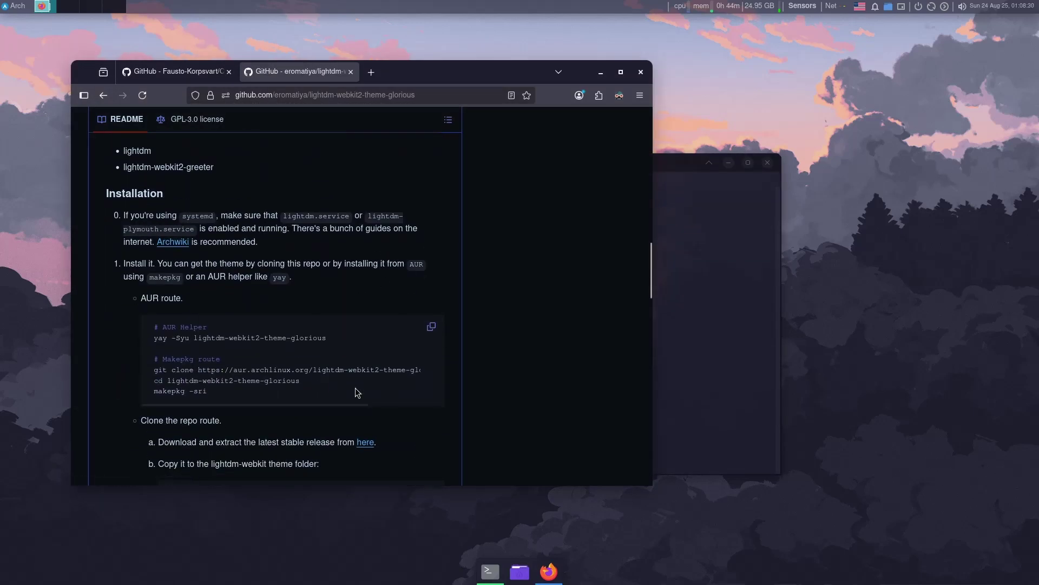
pyautogui.scroll(-1, 279, 336)
pyautogui.scroll(-2, 279, 336)
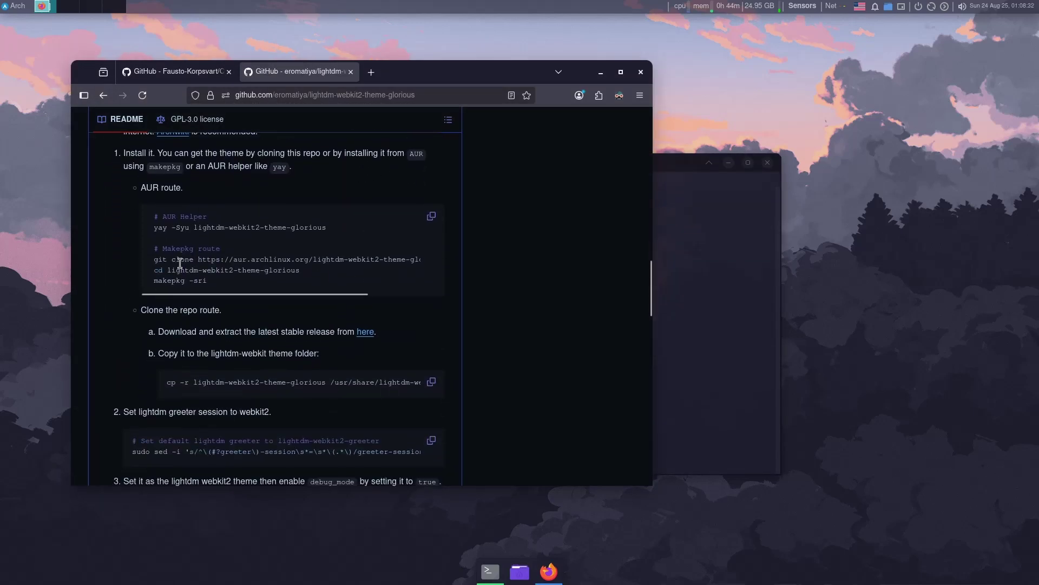
pyautogui.scroll(-4, 276, 357)
pyautogui.scroll(2, 273, 367)
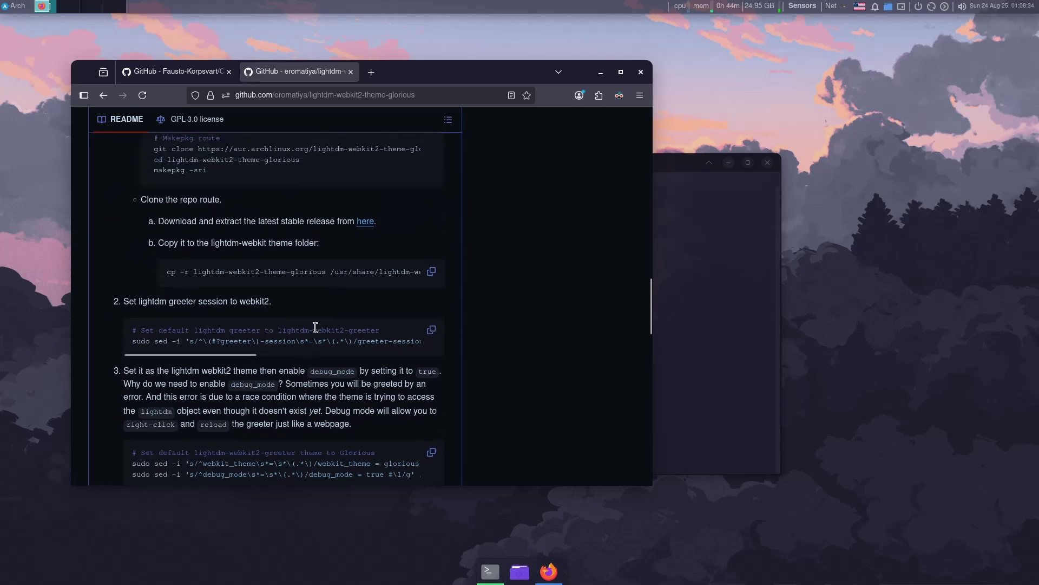
pyautogui.scroll(18, 301, 312)
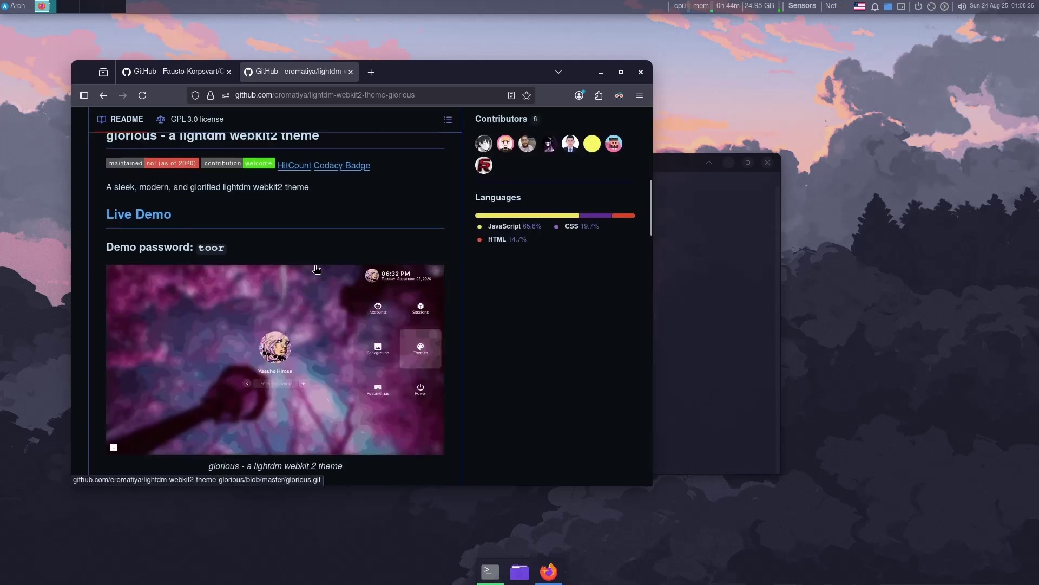
pyautogui.scroll(-8, 228, 220)
pyautogui.click(104, 96)
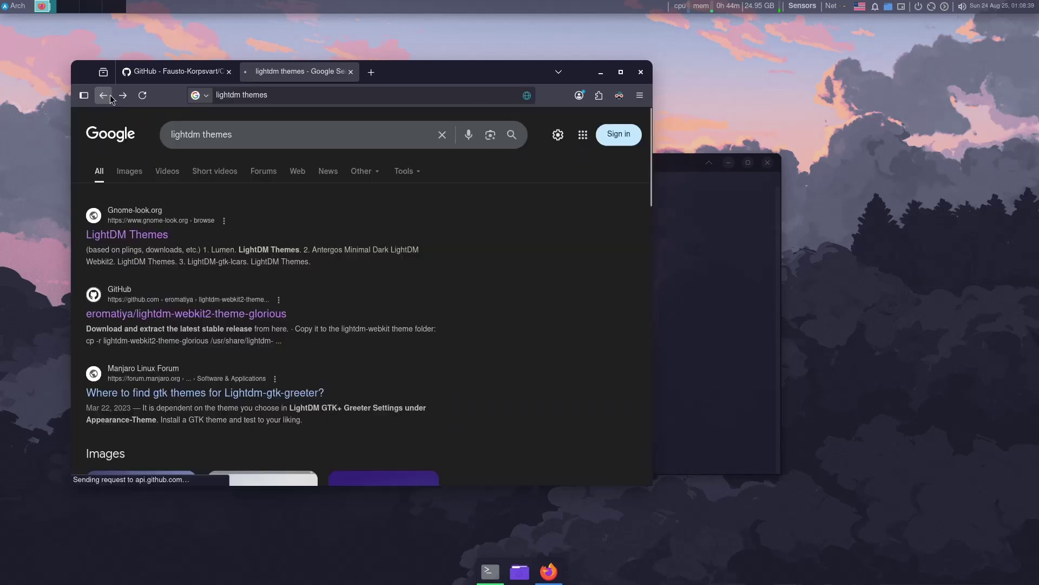
pyautogui.scroll(-2, 326, 270)
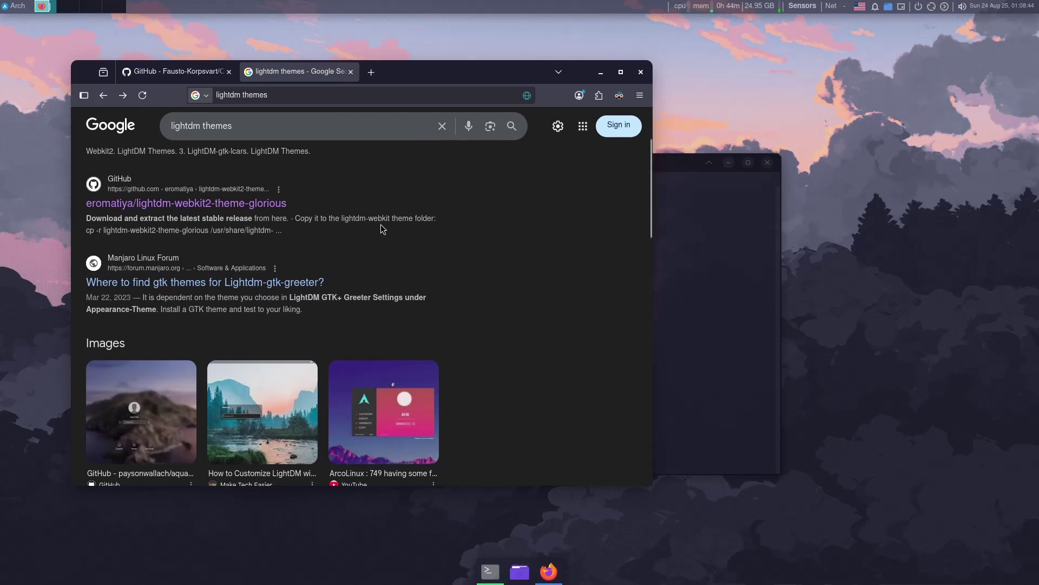
# Close the browser and open the LightDM GTK Greeter settings, authenticating with the account password.
pyautogui.click(640, 72)
pyautogui.click(14, 6)
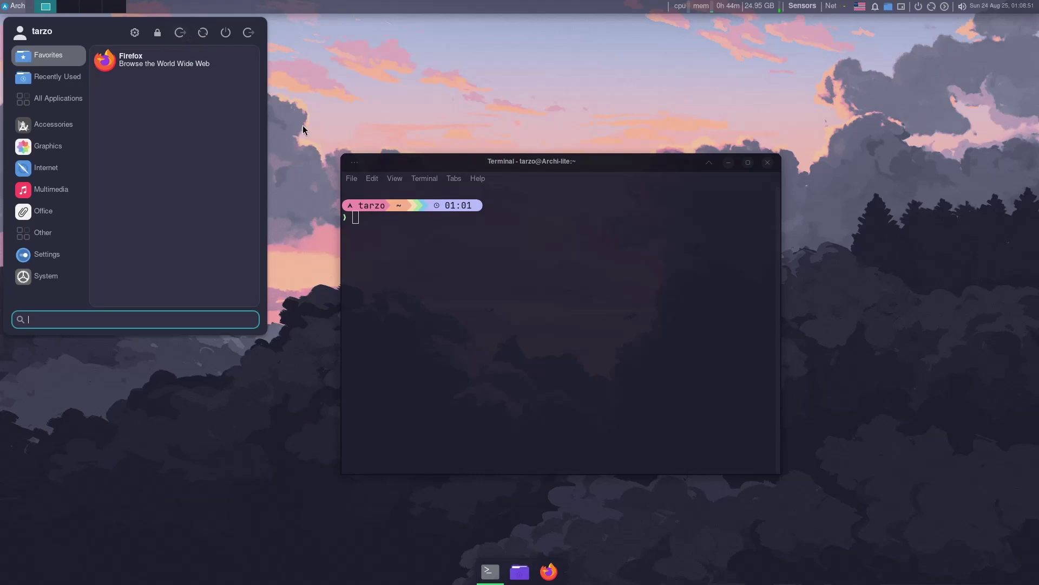
pyautogui.click(489, 318)
pyautogui.press('super')
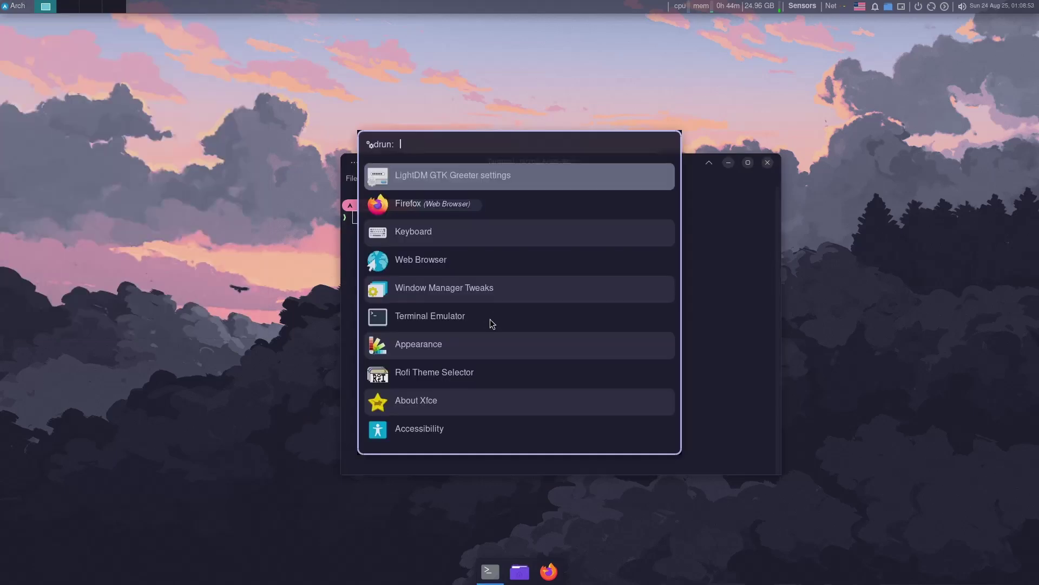
pyautogui.press('Return')
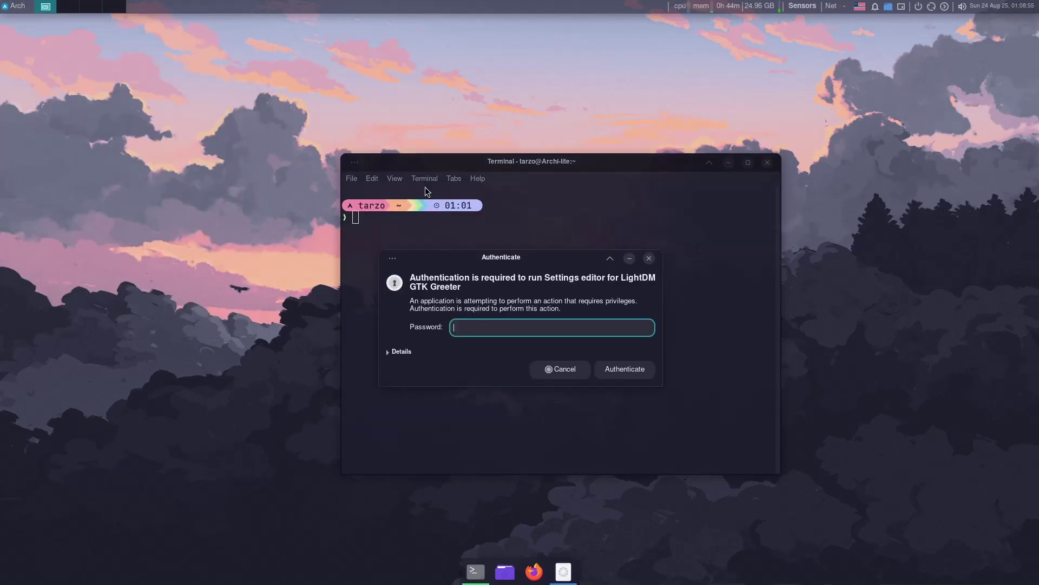
pyautogui.write('*****')
pyautogui.press('Return')
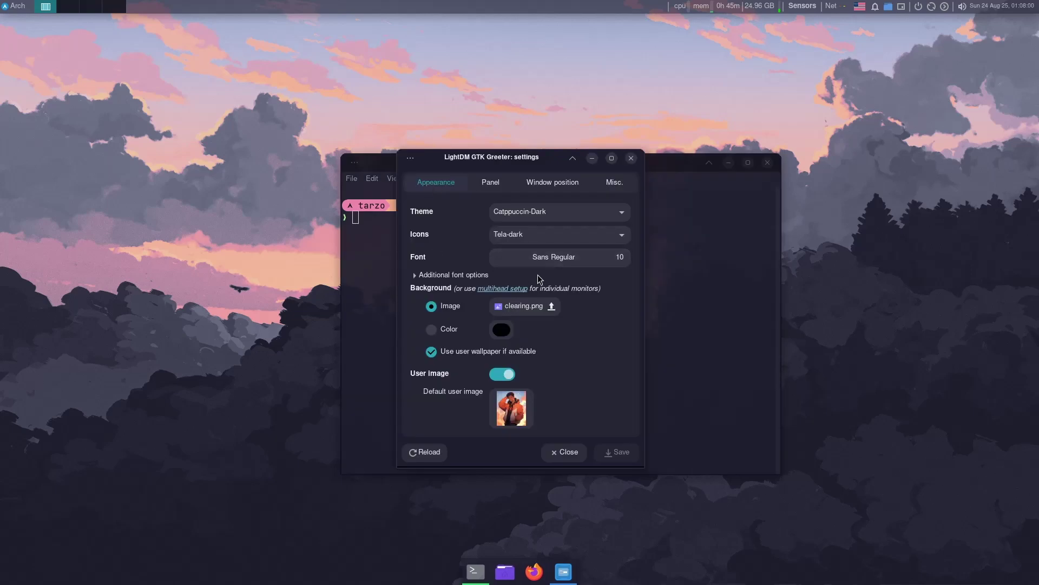
# Enable redefining the greeter panel's indicators and look through the available indicator types and predefined templates without adding or applying any.
pyautogui.click(499, 189)
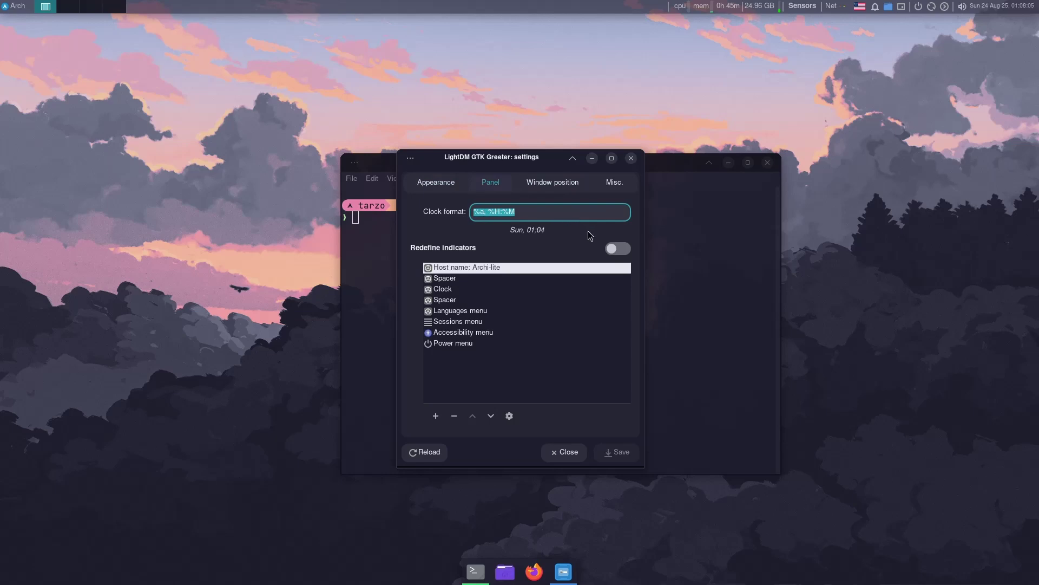
pyautogui.click(617, 248)
pyautogui.click(435, 416)
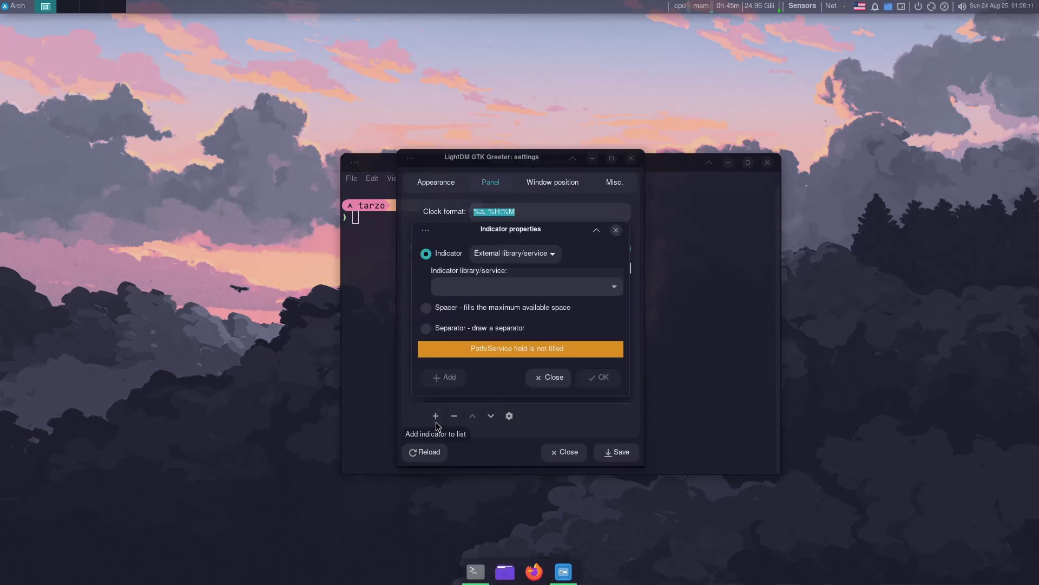
pyautogui.click(513, 254)
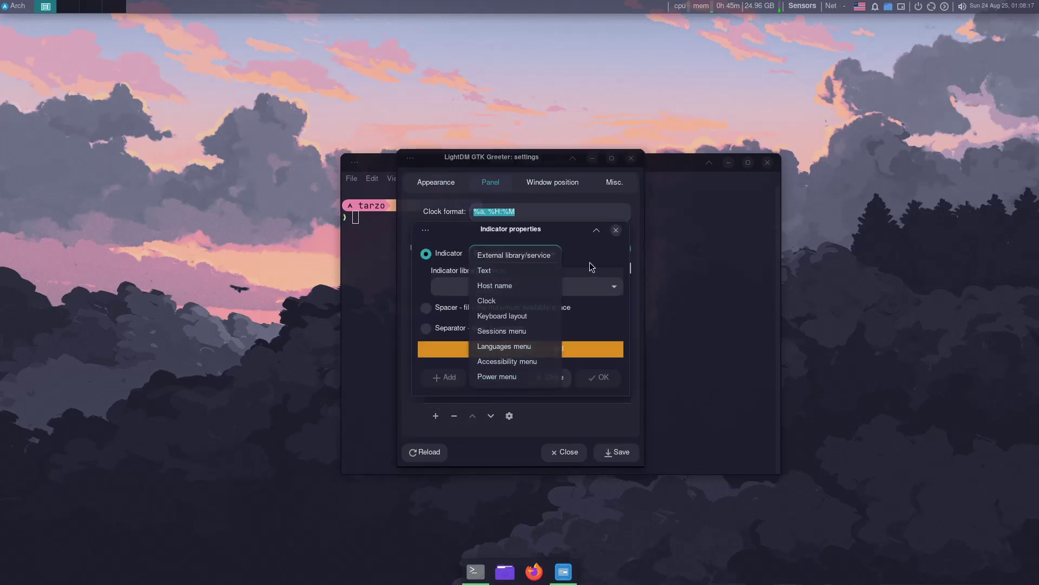
pyautogui.click(592, 266)
pyautogui.click(551, 383)
pyautogui.click(514, 416)
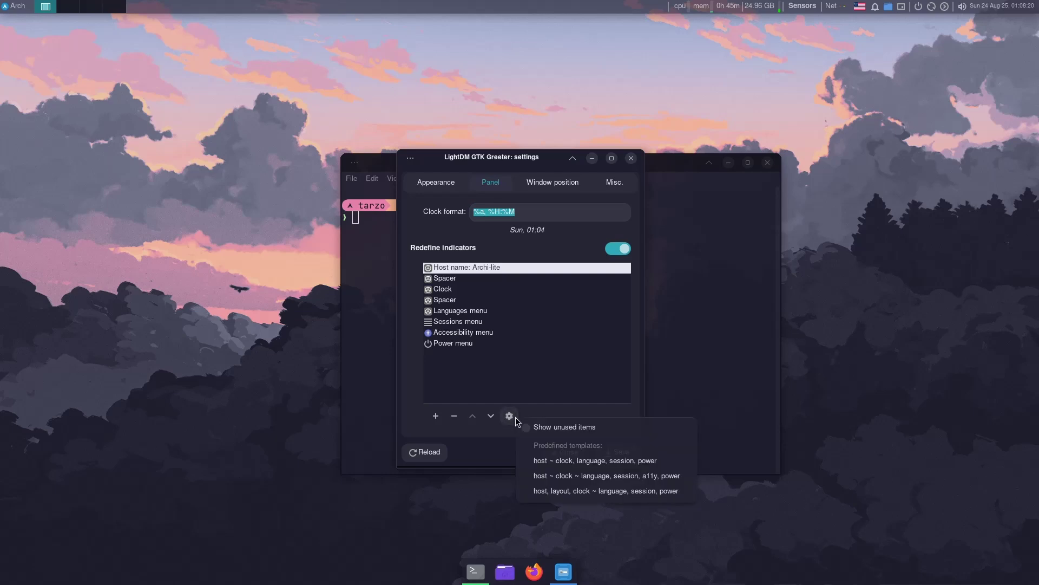
pyautogui.click(546, 383)
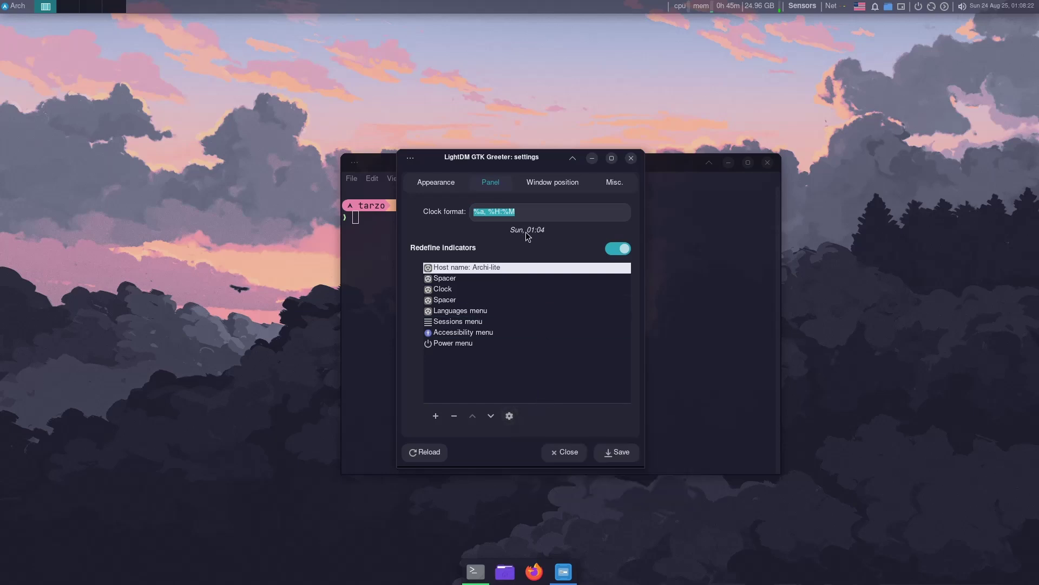
# Look through the greeter's window position and miscellaneous settings and close the settings editor without saving.
pyautogui.click(551, 187)
pyautogui.click(619, 192)
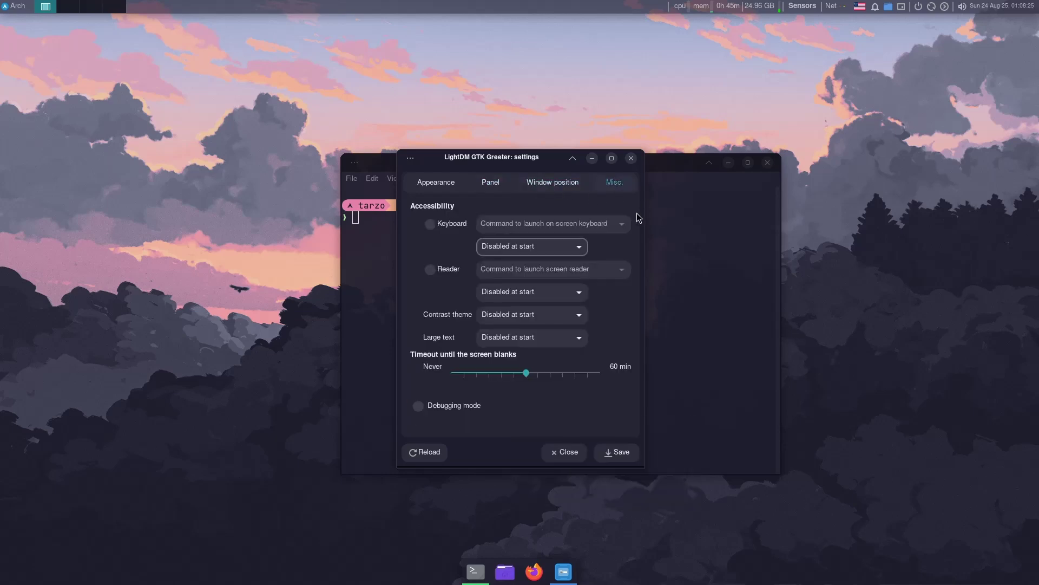
pyautogui.click(574, 452)
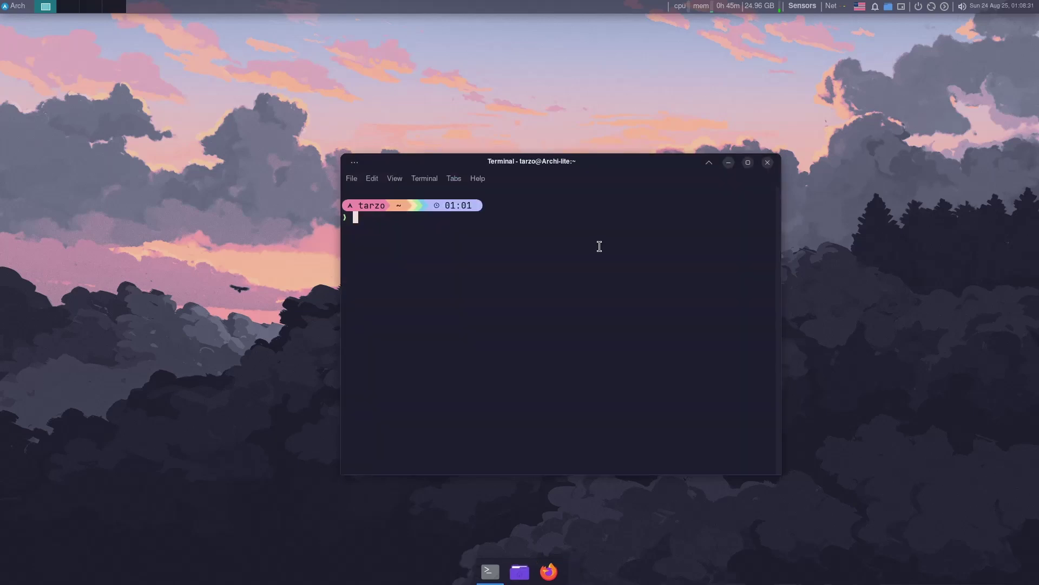
pyautogui.moveTo(514, 161)
pyautogui.mouseDown()
pyautogui.moveTo(418, 131)
pyautogui.moveTo(515, 163)
pyautogui.mouseUp()
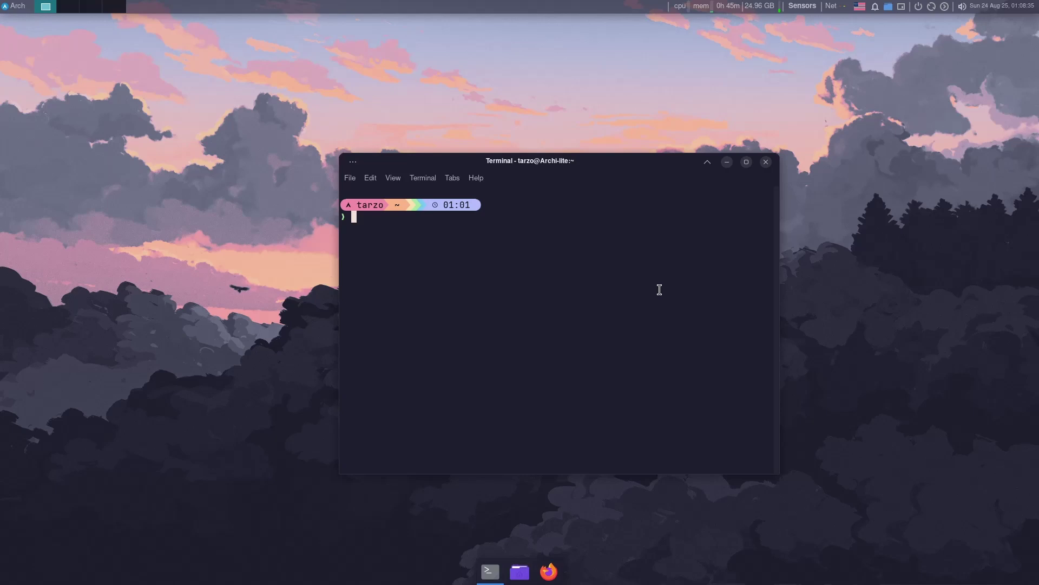